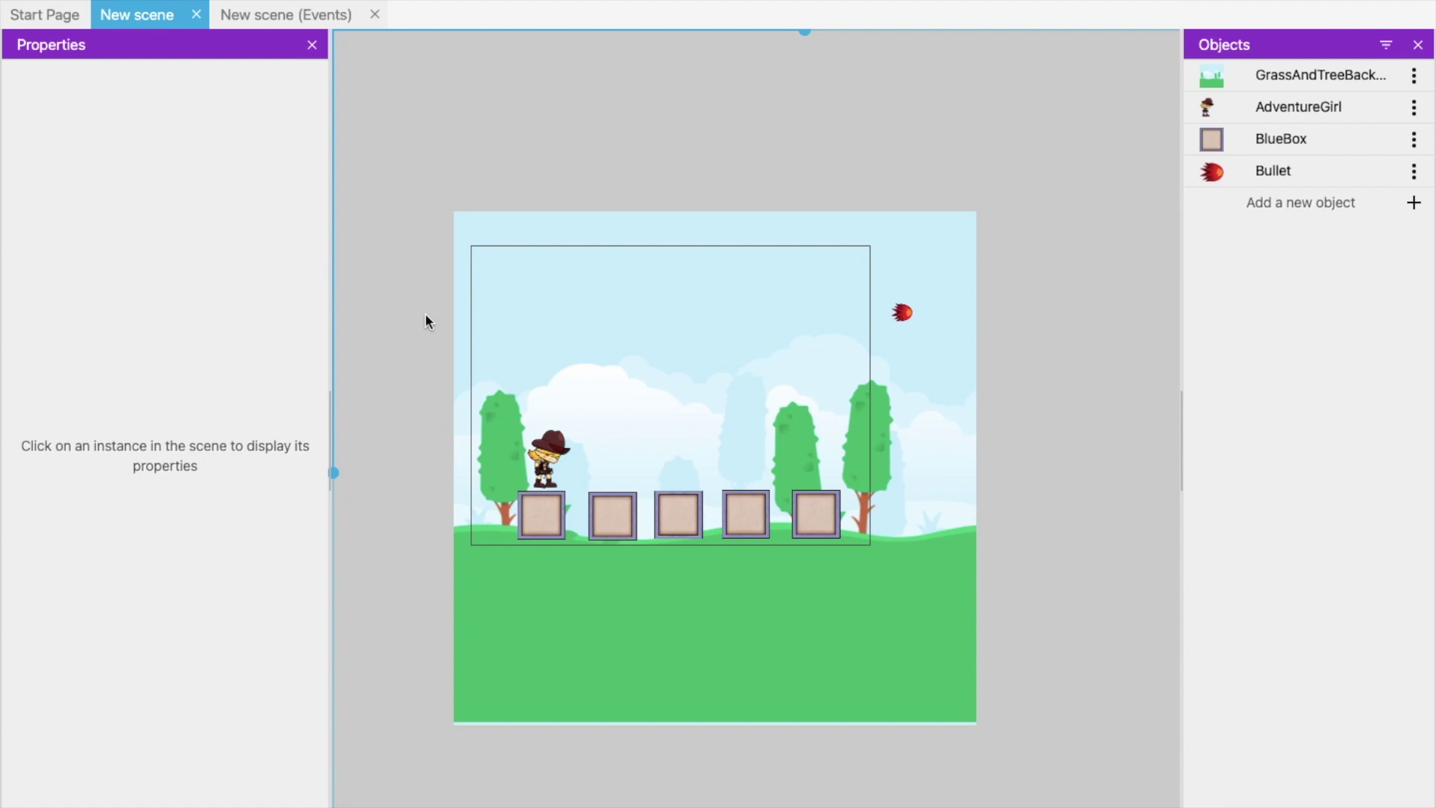
Preview the game and test the adventure girl's running and jumping across the boxes
click(141, 2)
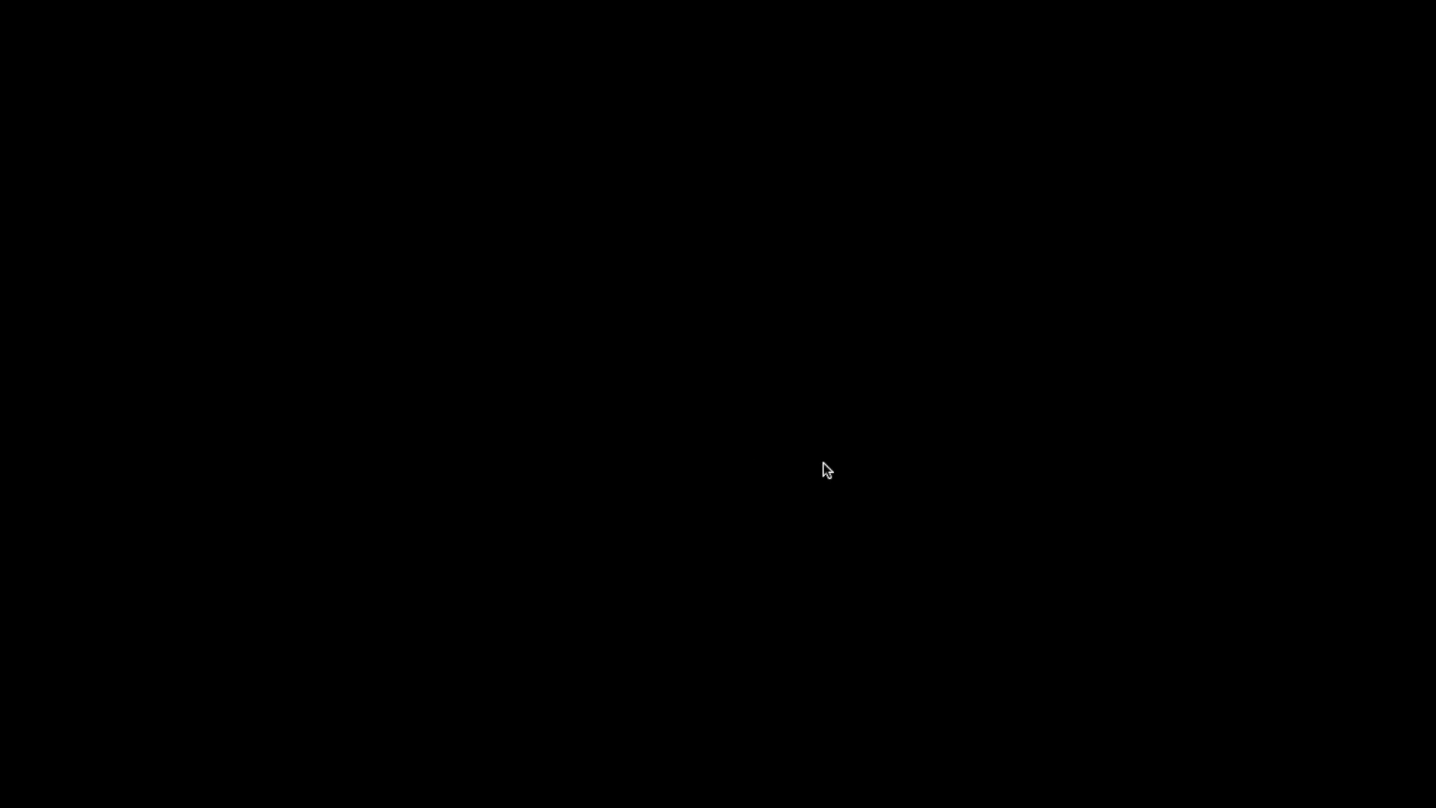
key(space)
key(Right)
key(Right)
key(space)
key(Left)
key(space)
key(Right)
key(space)
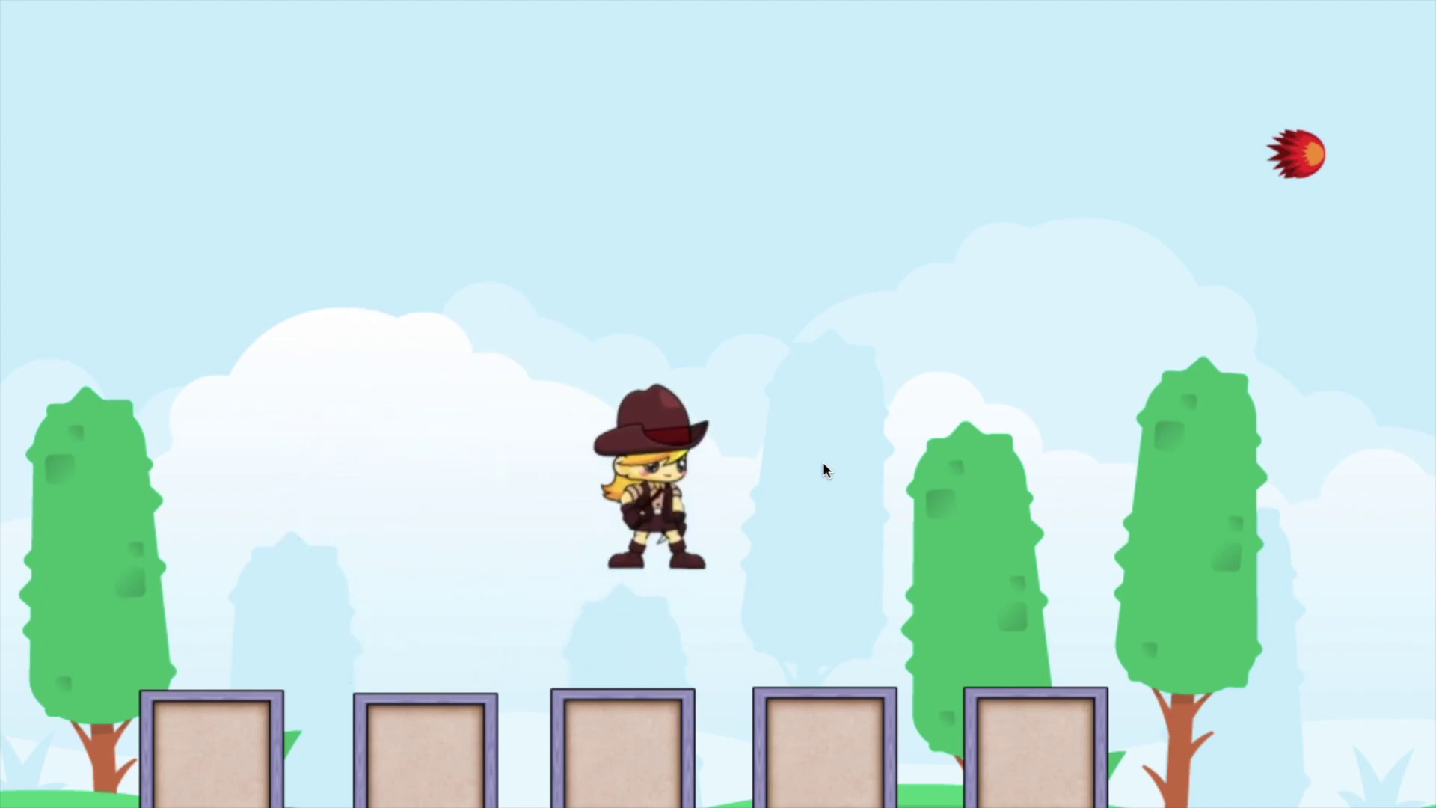
Test firing bullets in the preview and run the adventure girl past the last box out of the camera's view
key(space)
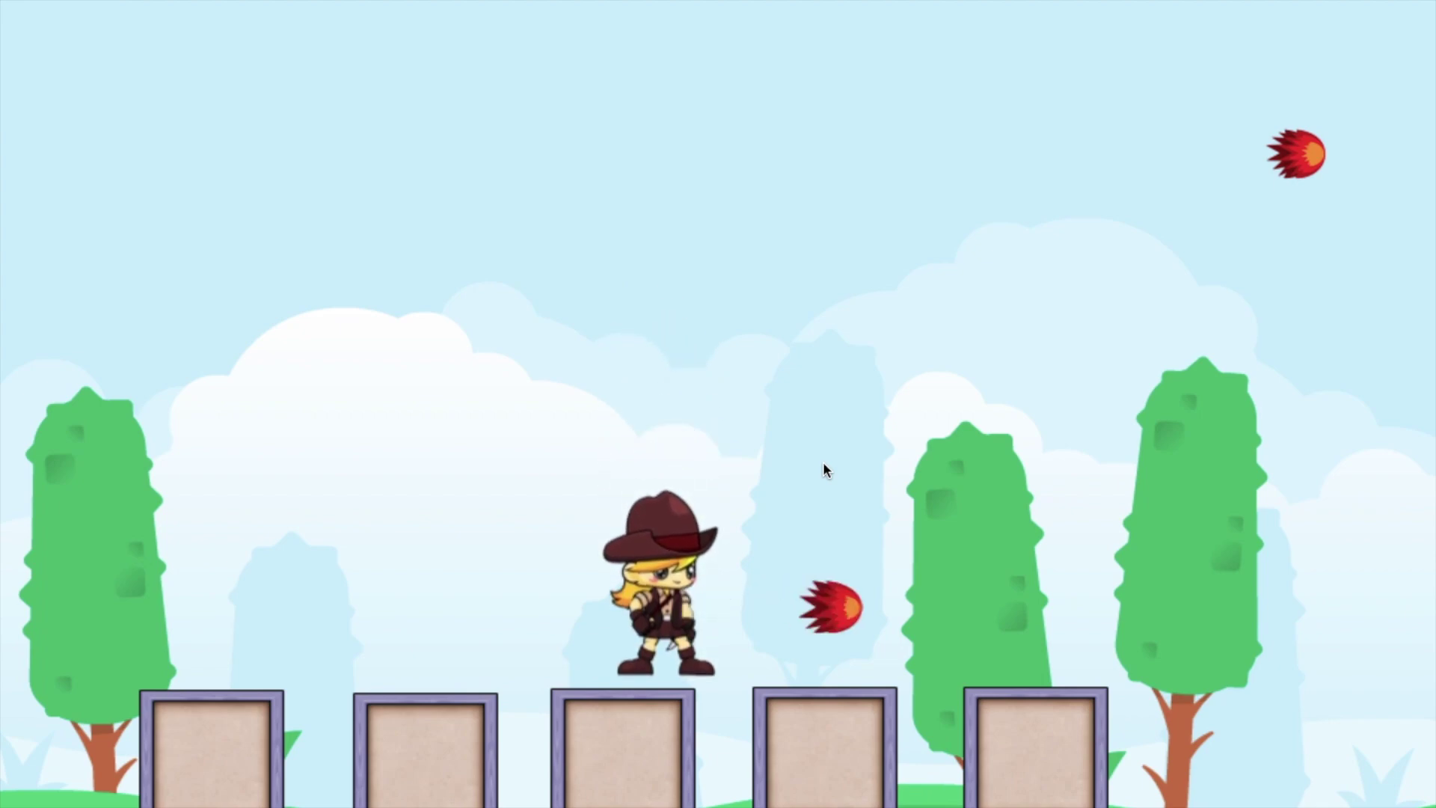
key(space)
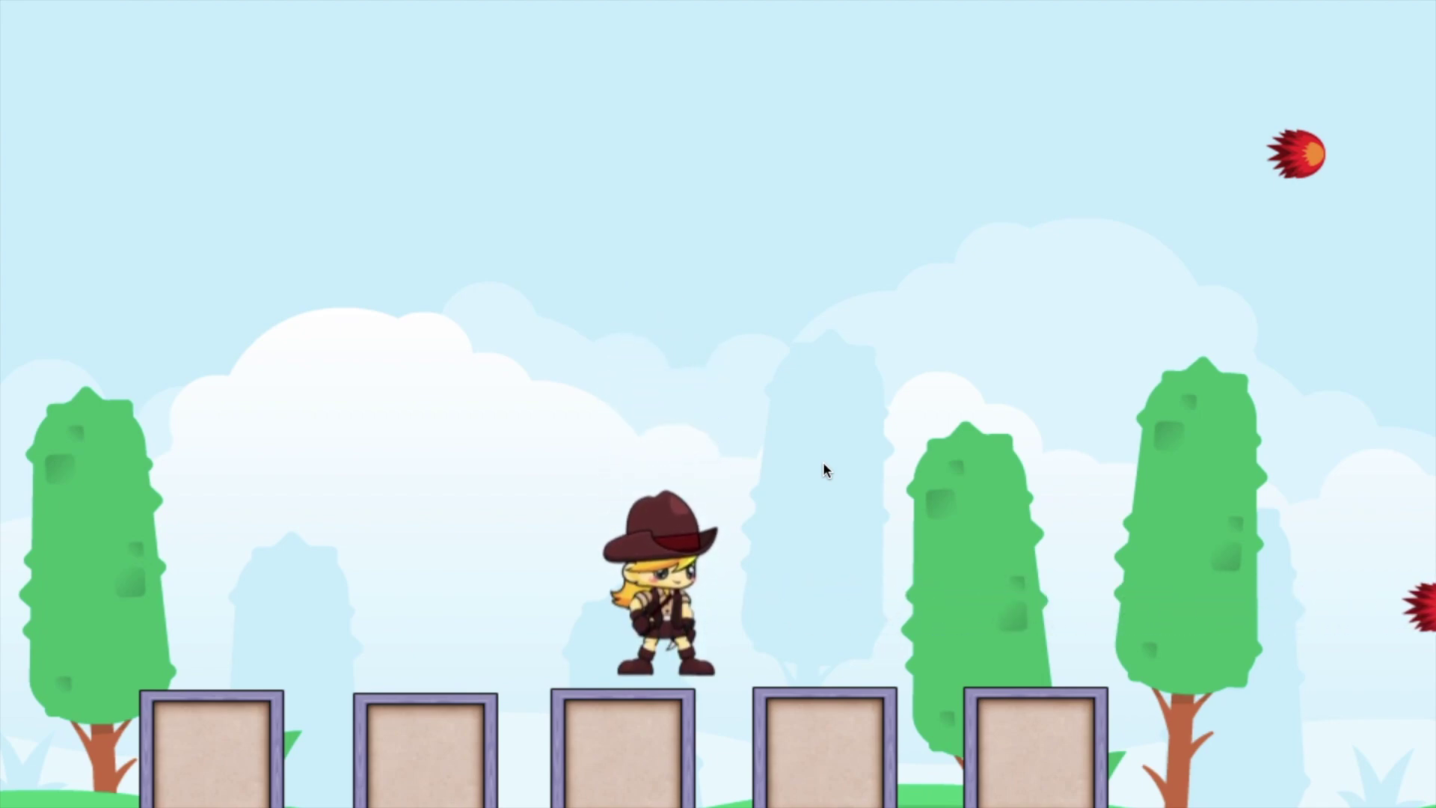
key(space)
key(space)
key(f)
key(f)
key(space)
key(f)
key(space)
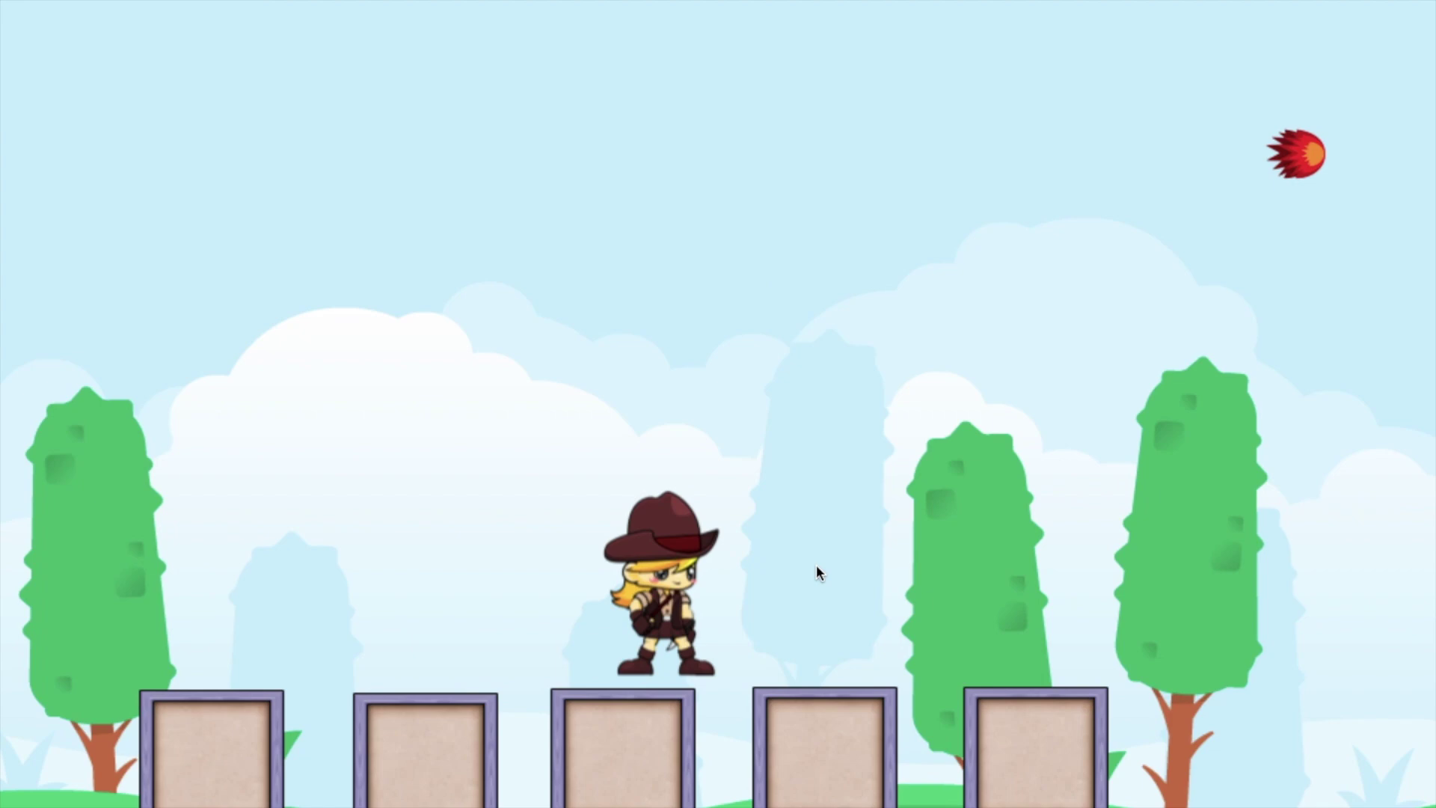
key(Right)
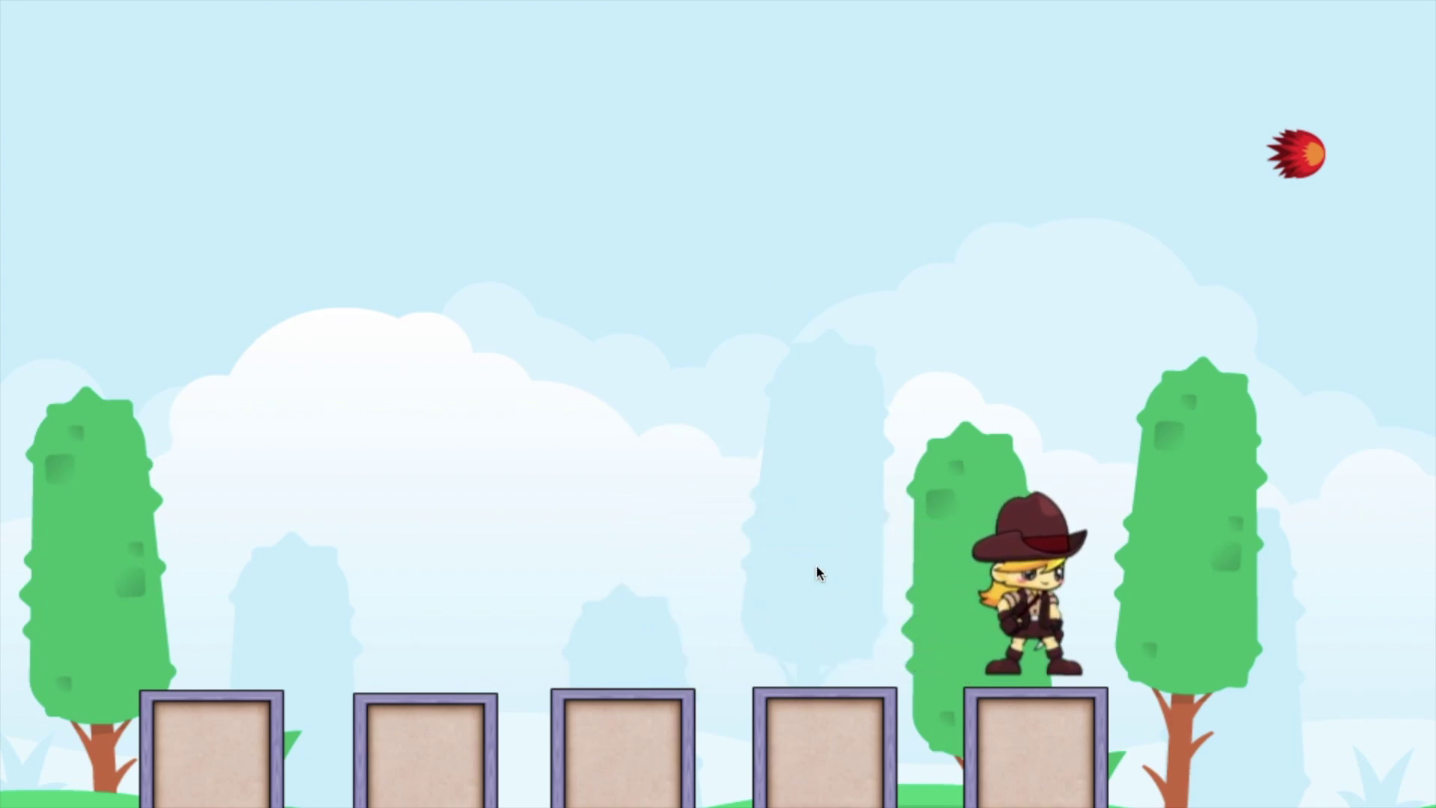
key(Right)
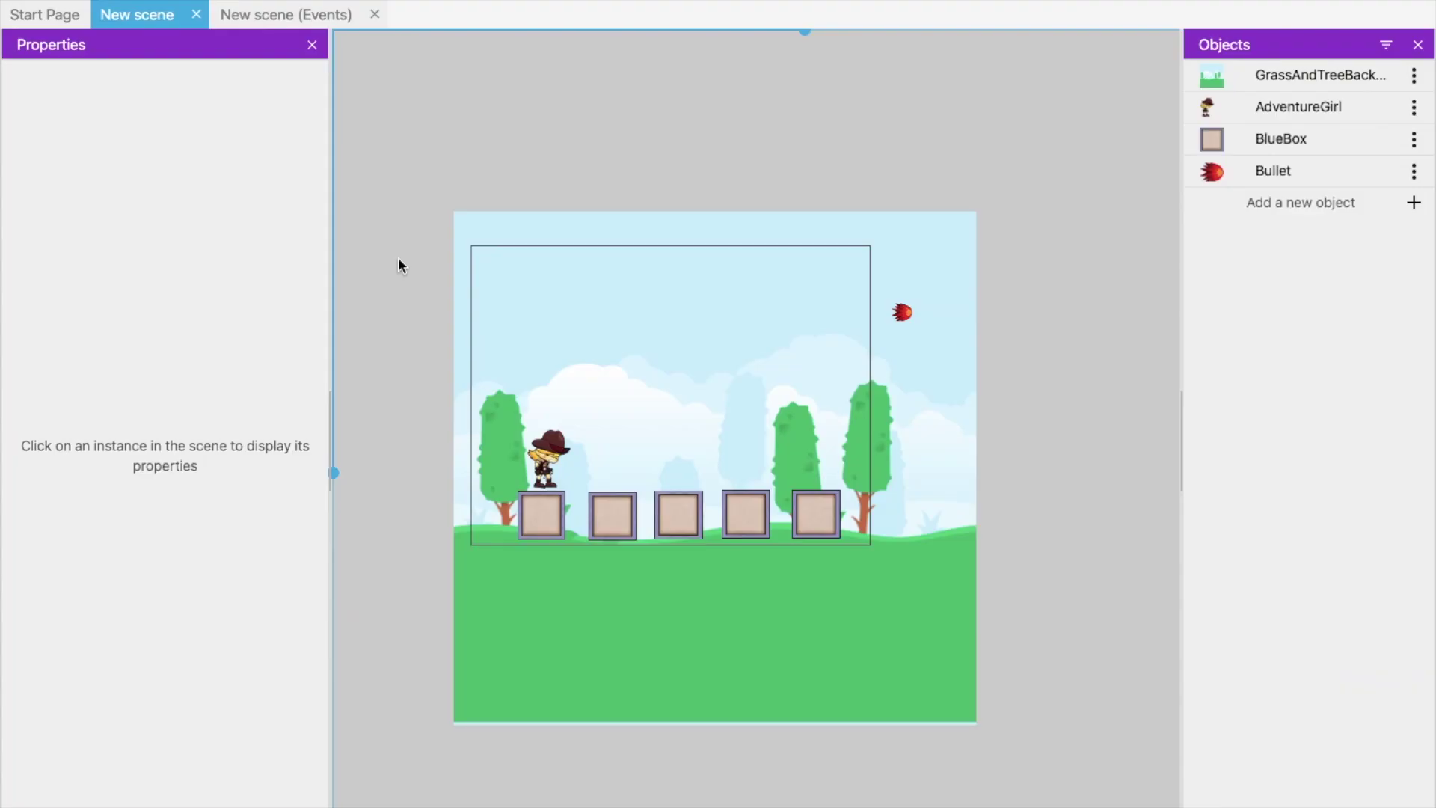
Add an event group named Camera at the end of the scene's events
click(553, 420)
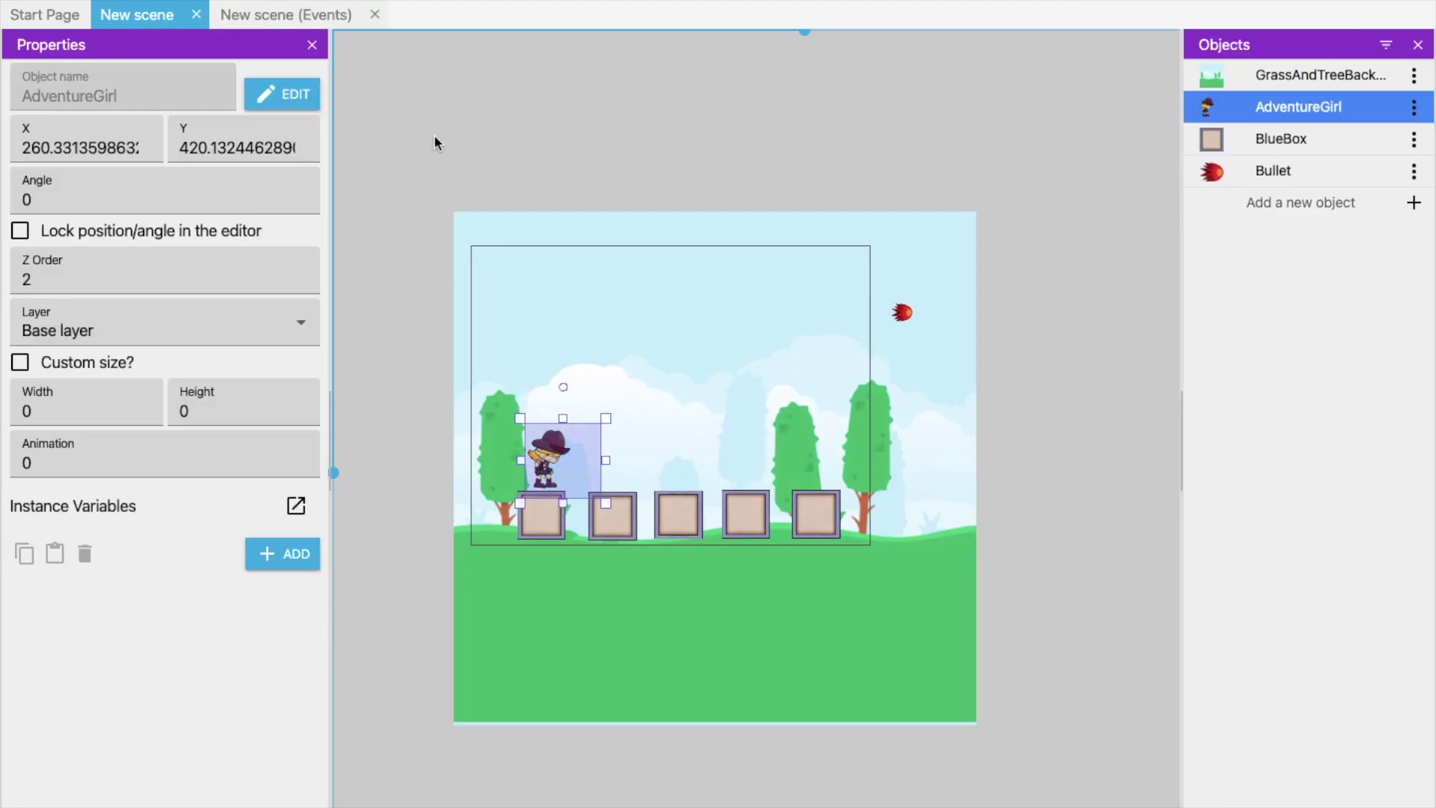
click(284, 20)
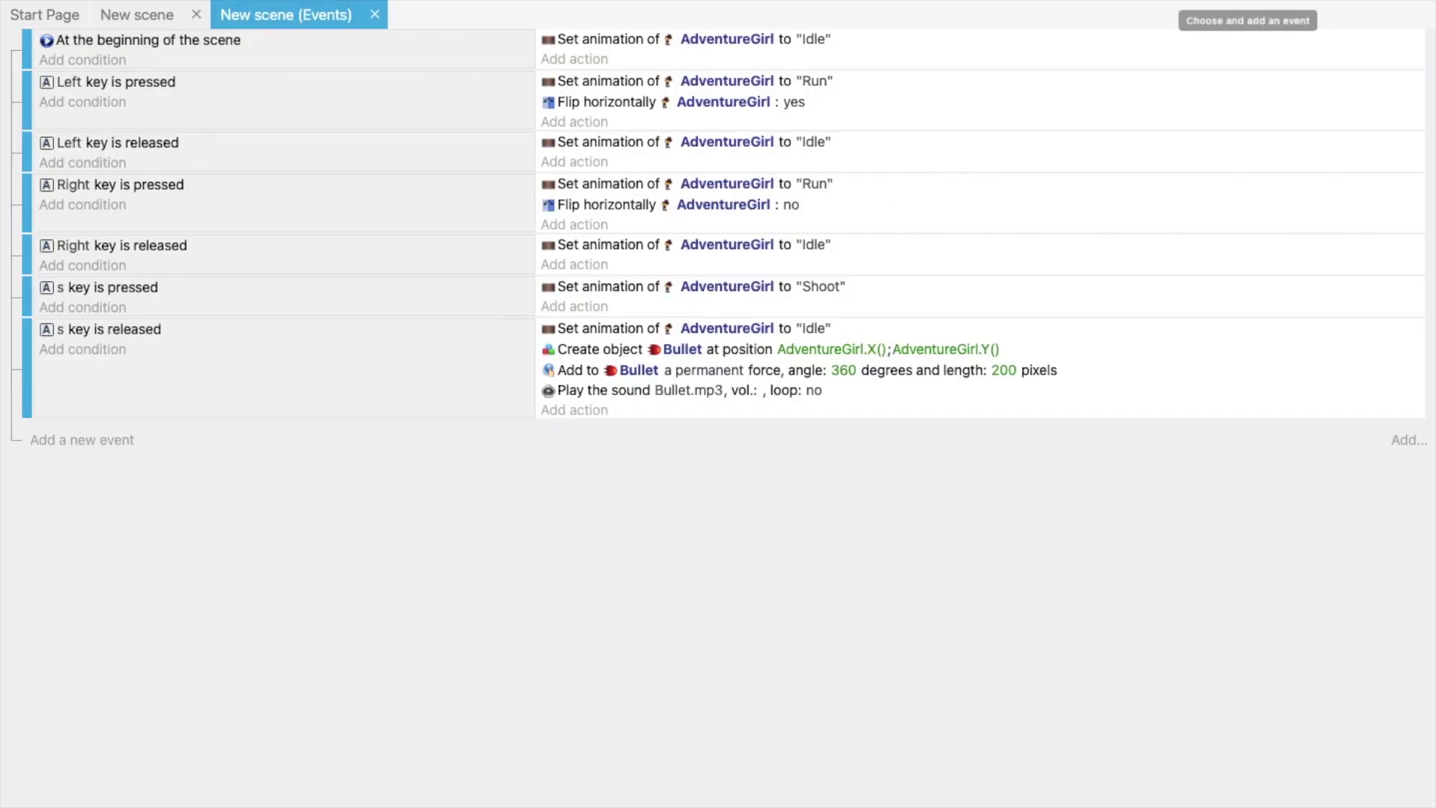
click(1247, 2)
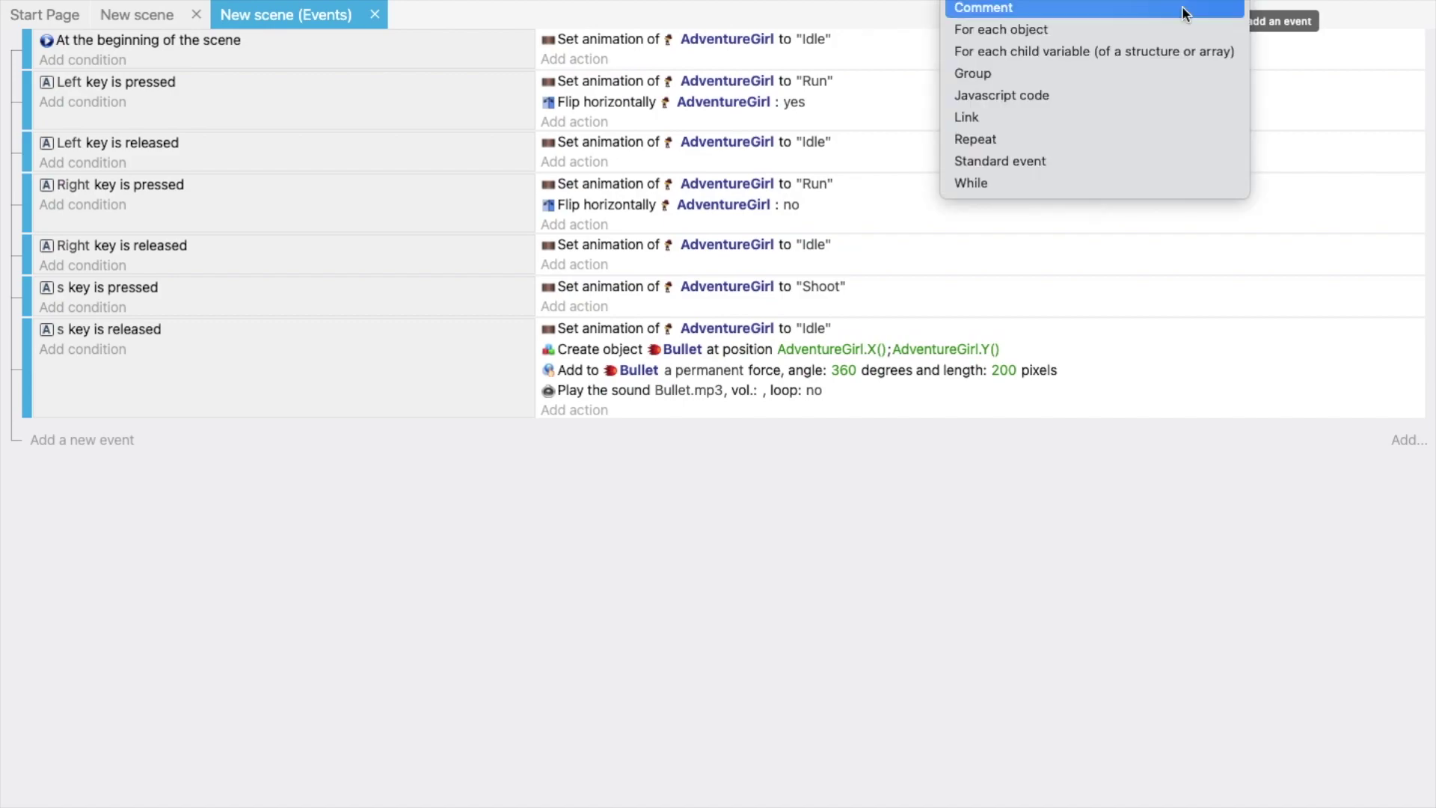
click(1043, 71)
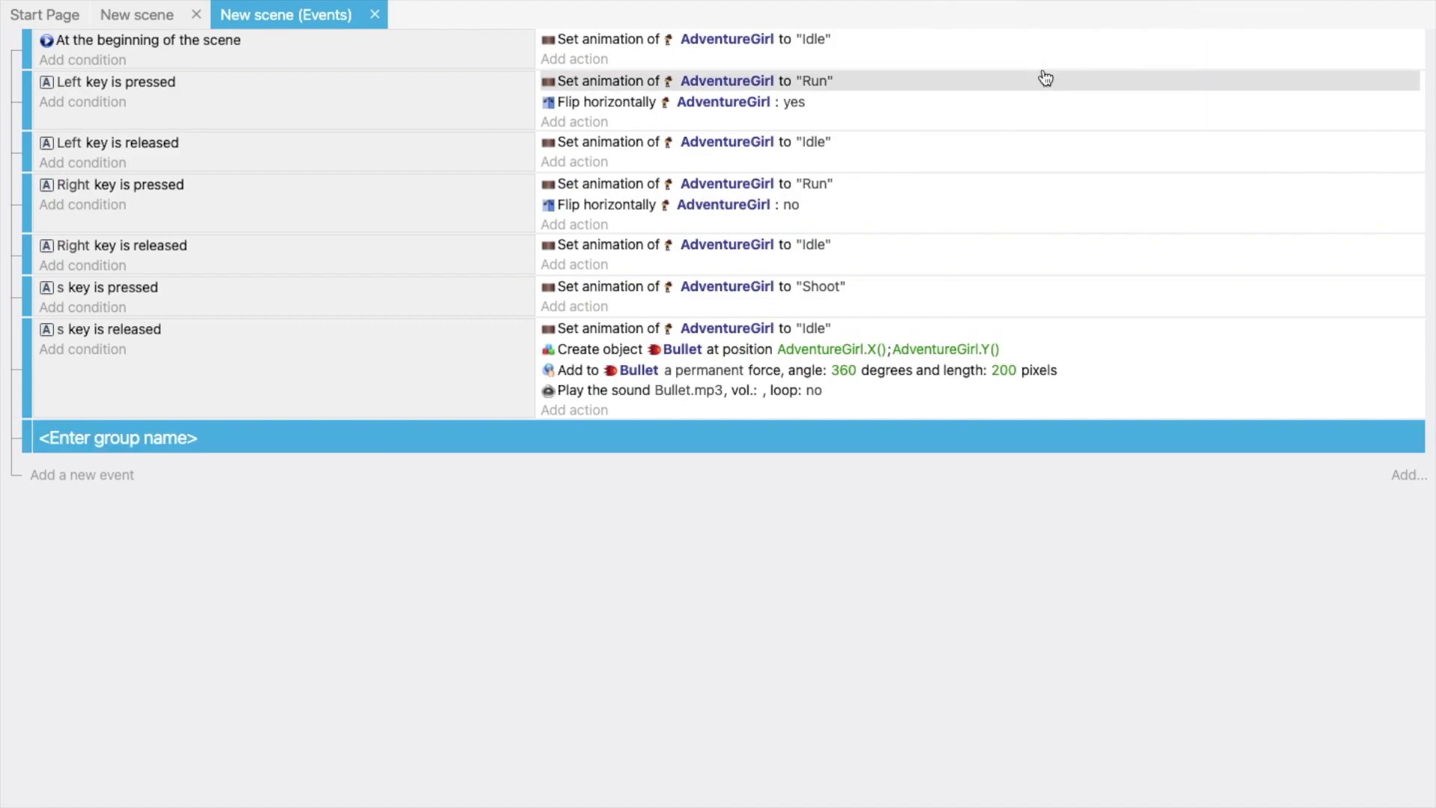
click(122, 440)
text(Camera)
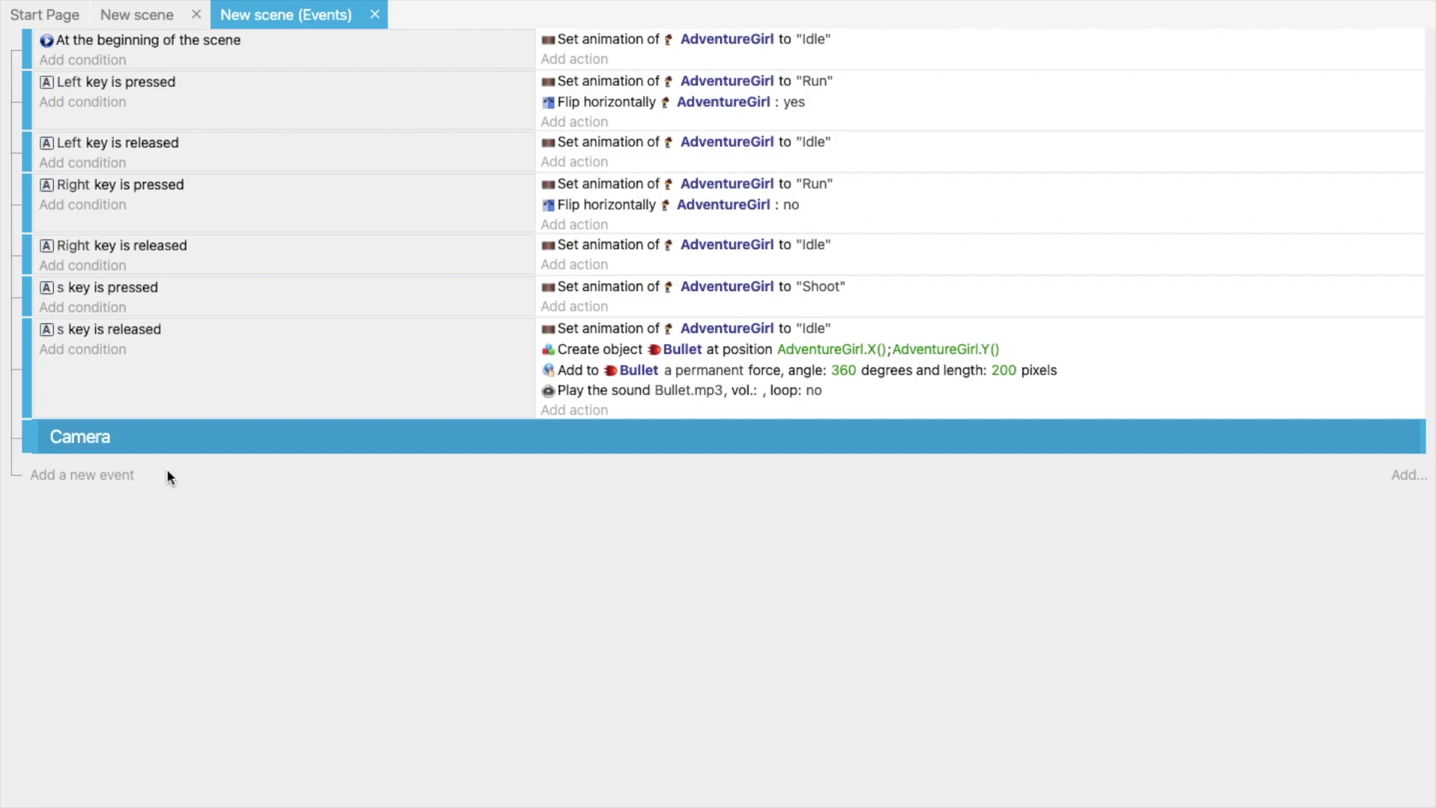
click(200, 498)
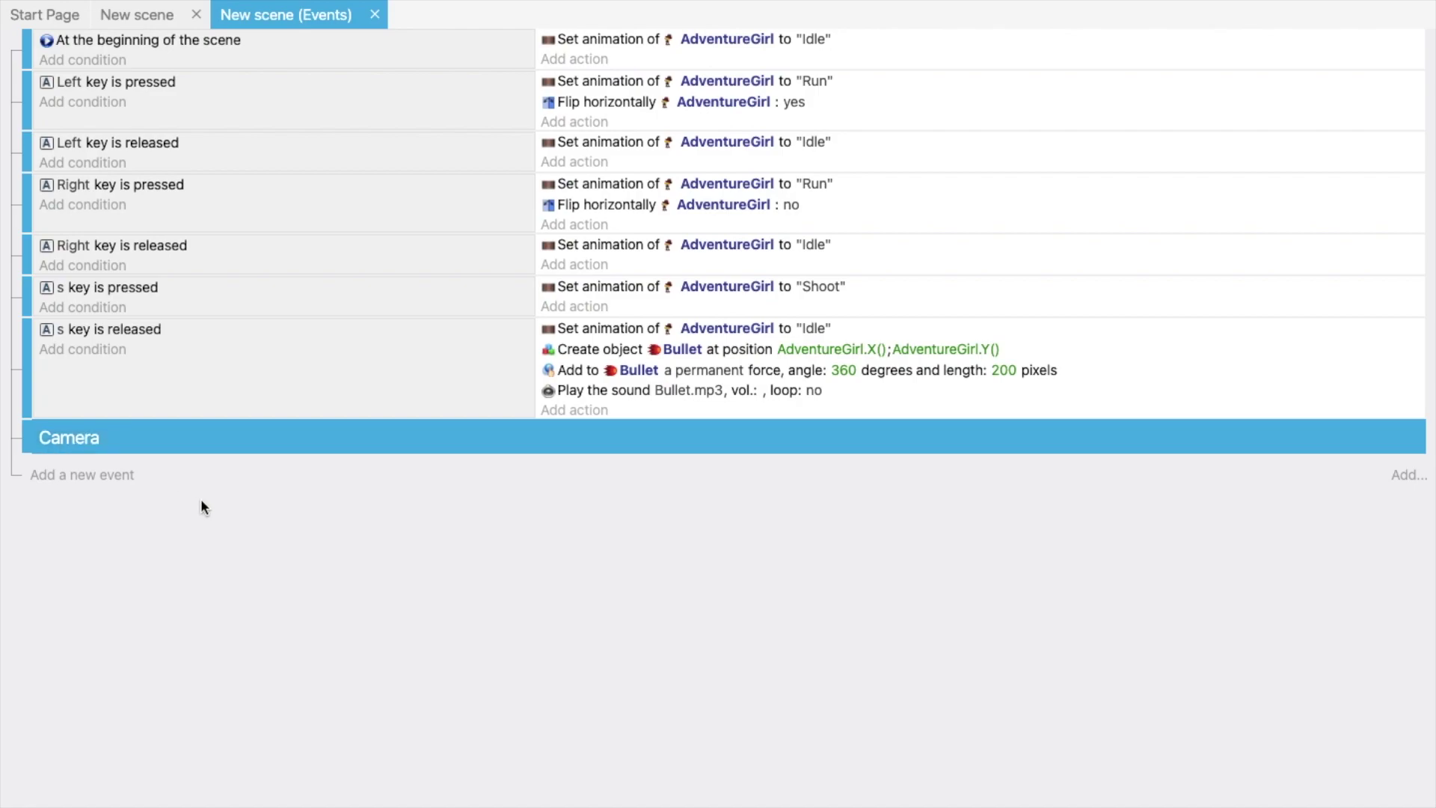
Add an event without conditions below the Camera group that centers the camera on AdventureGirl
click(116, 485)
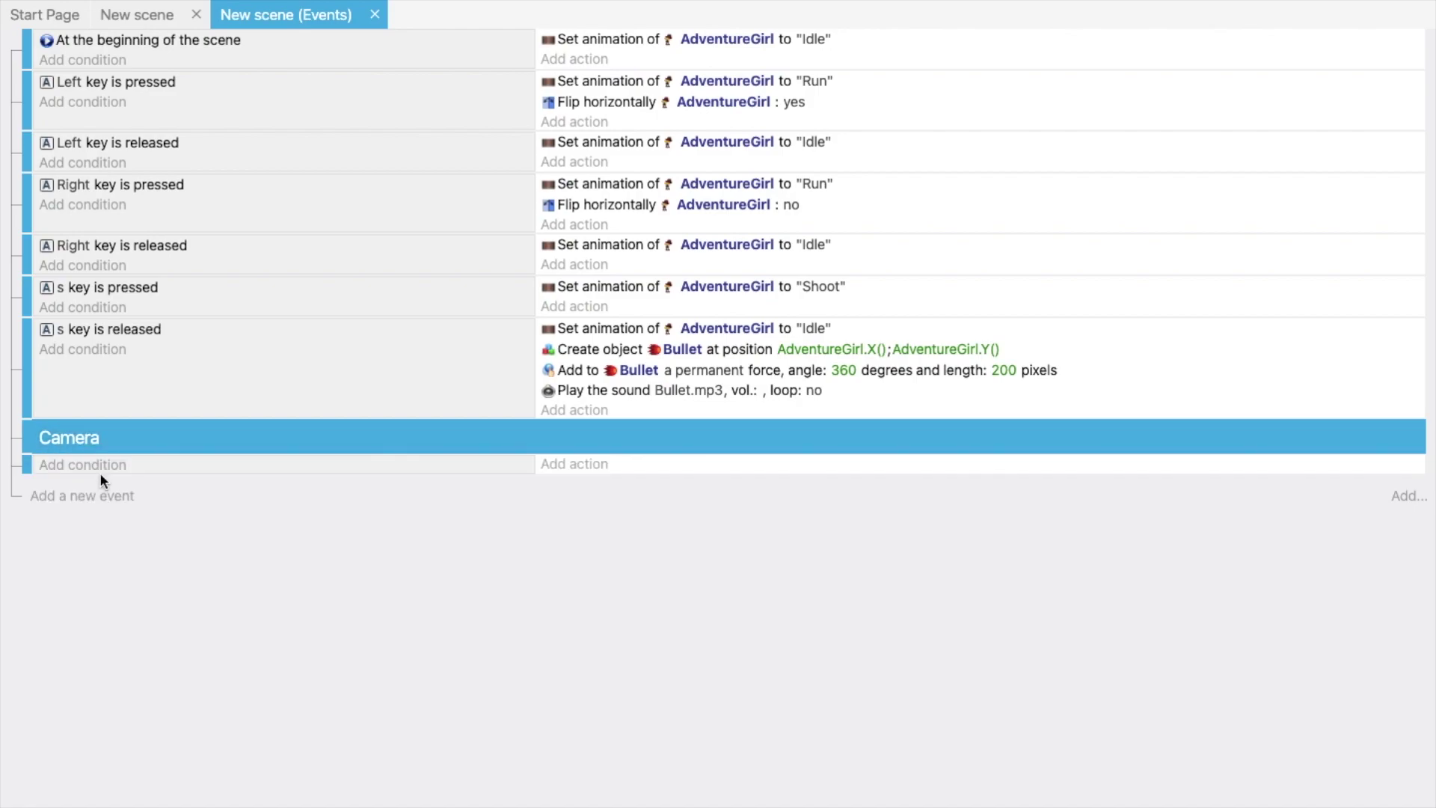
click(566, 464)
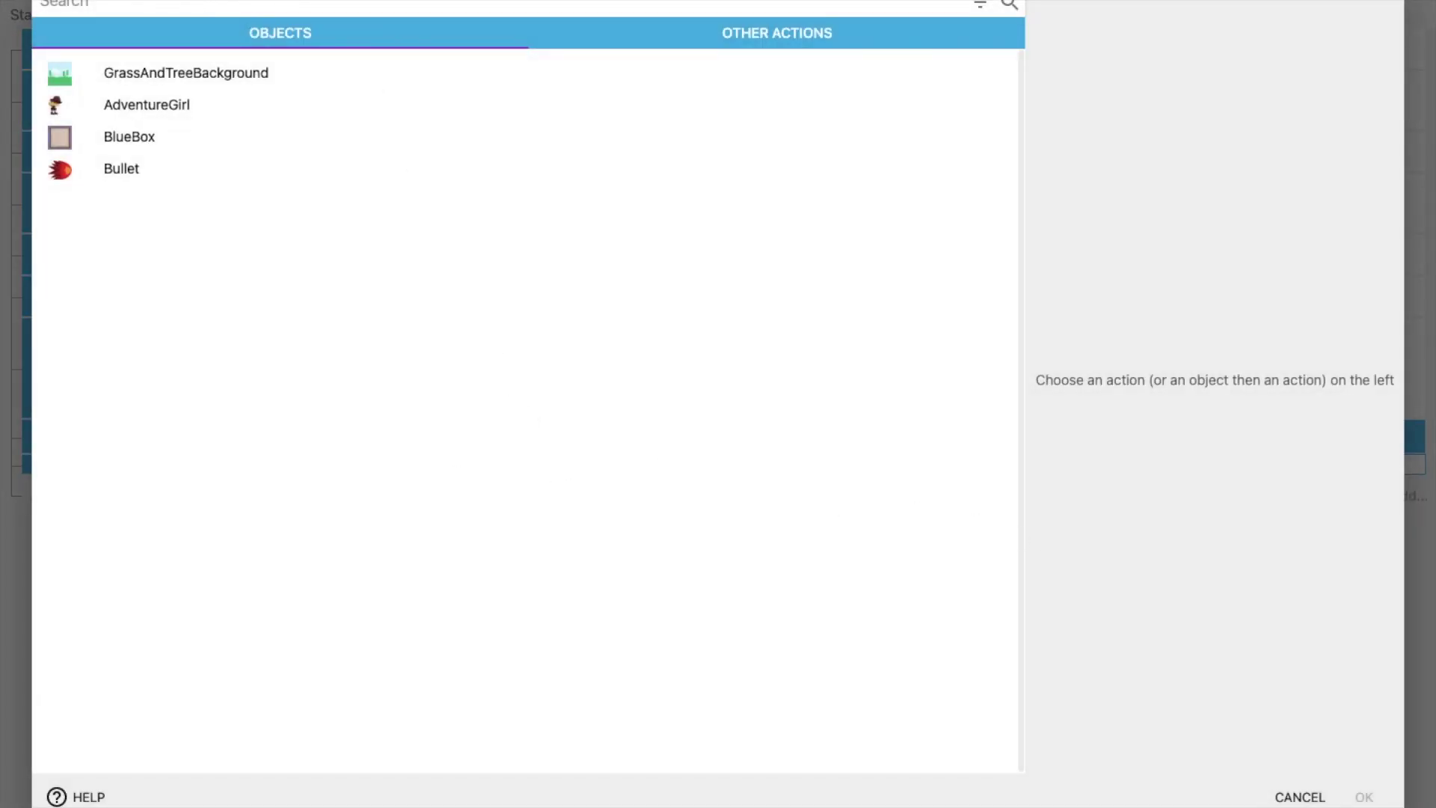
text(center)
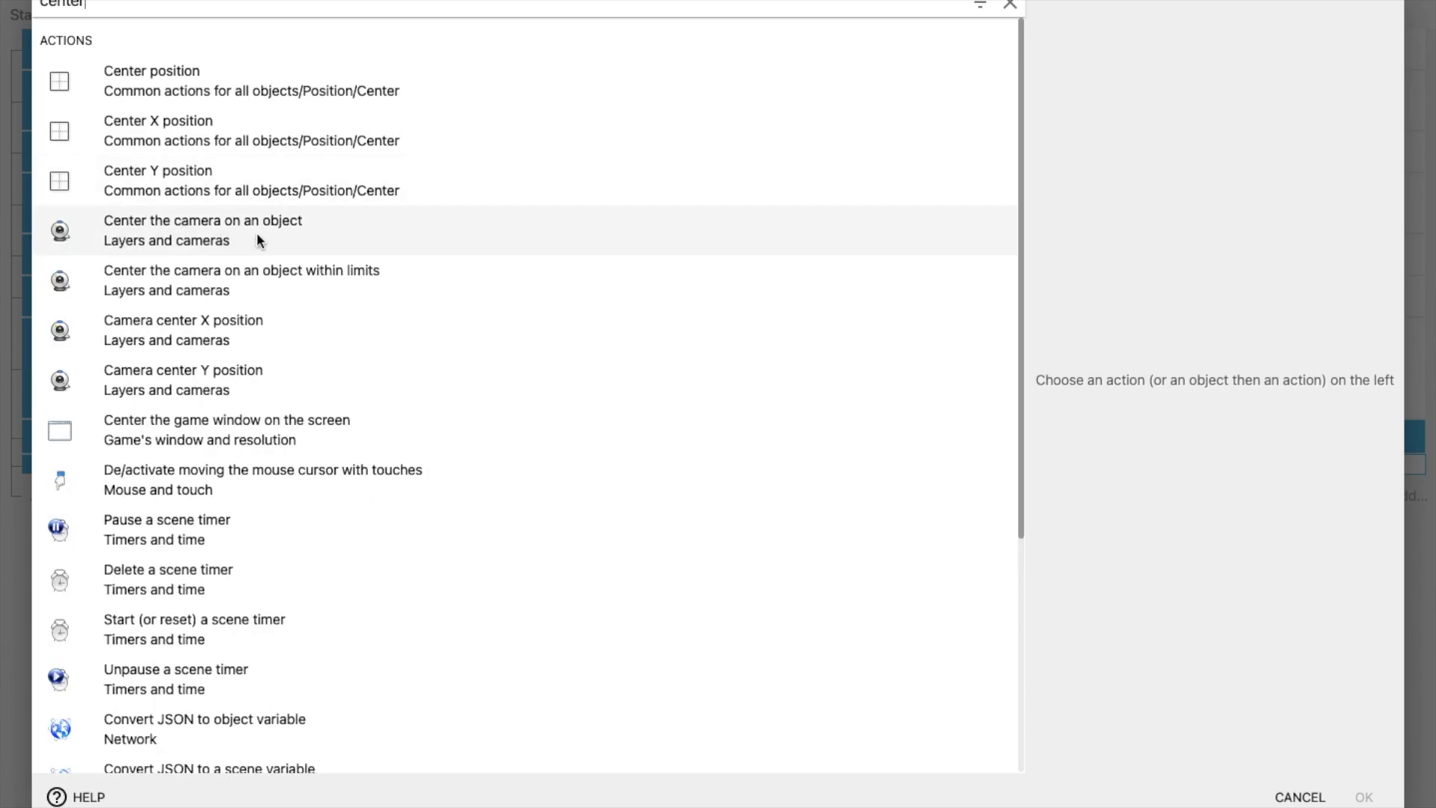
click(230, 233)
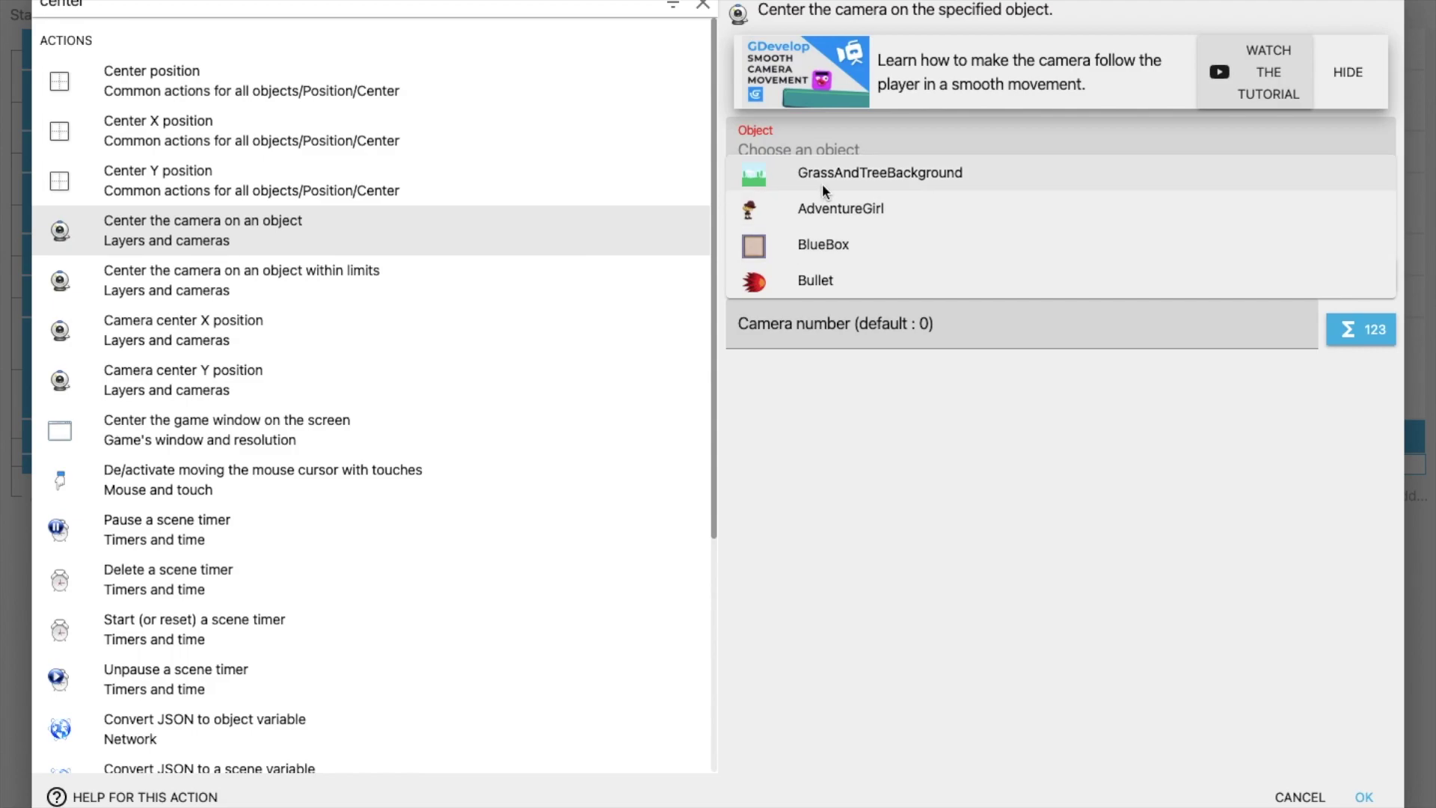
click(774, 215)
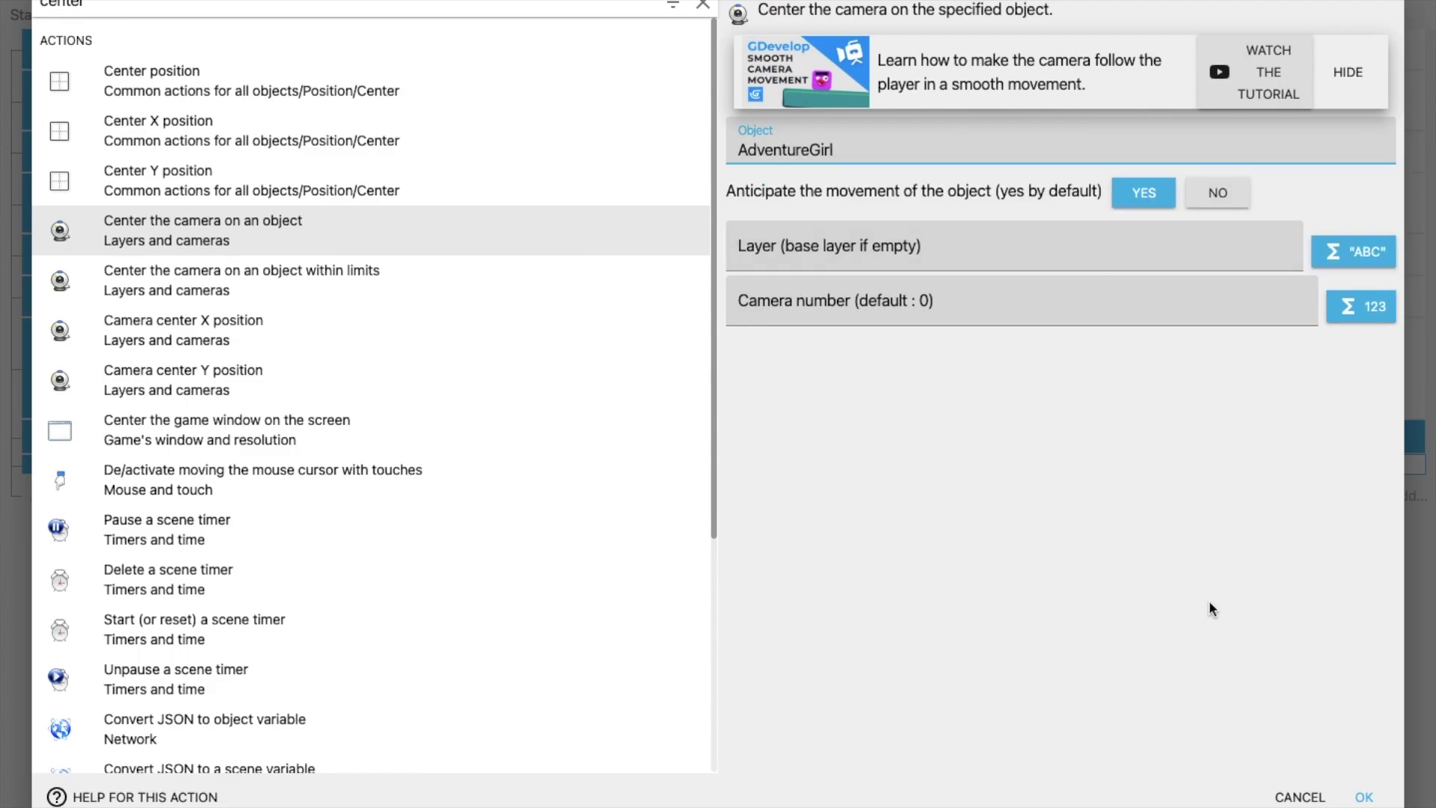
click(1363, 797)
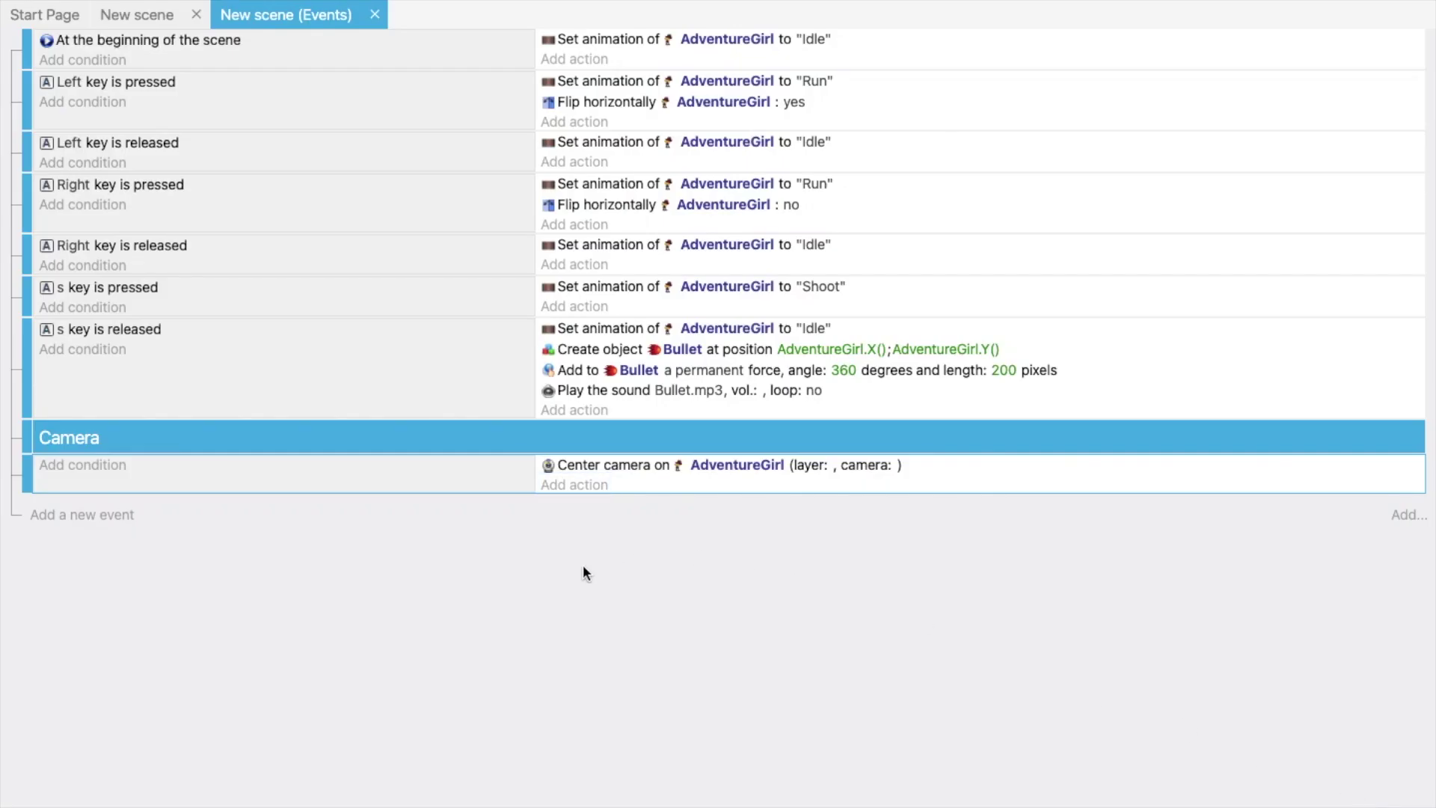
Preview the game and run AdventureGirl across the boxes to check that the camera follows her
click(138, 1)
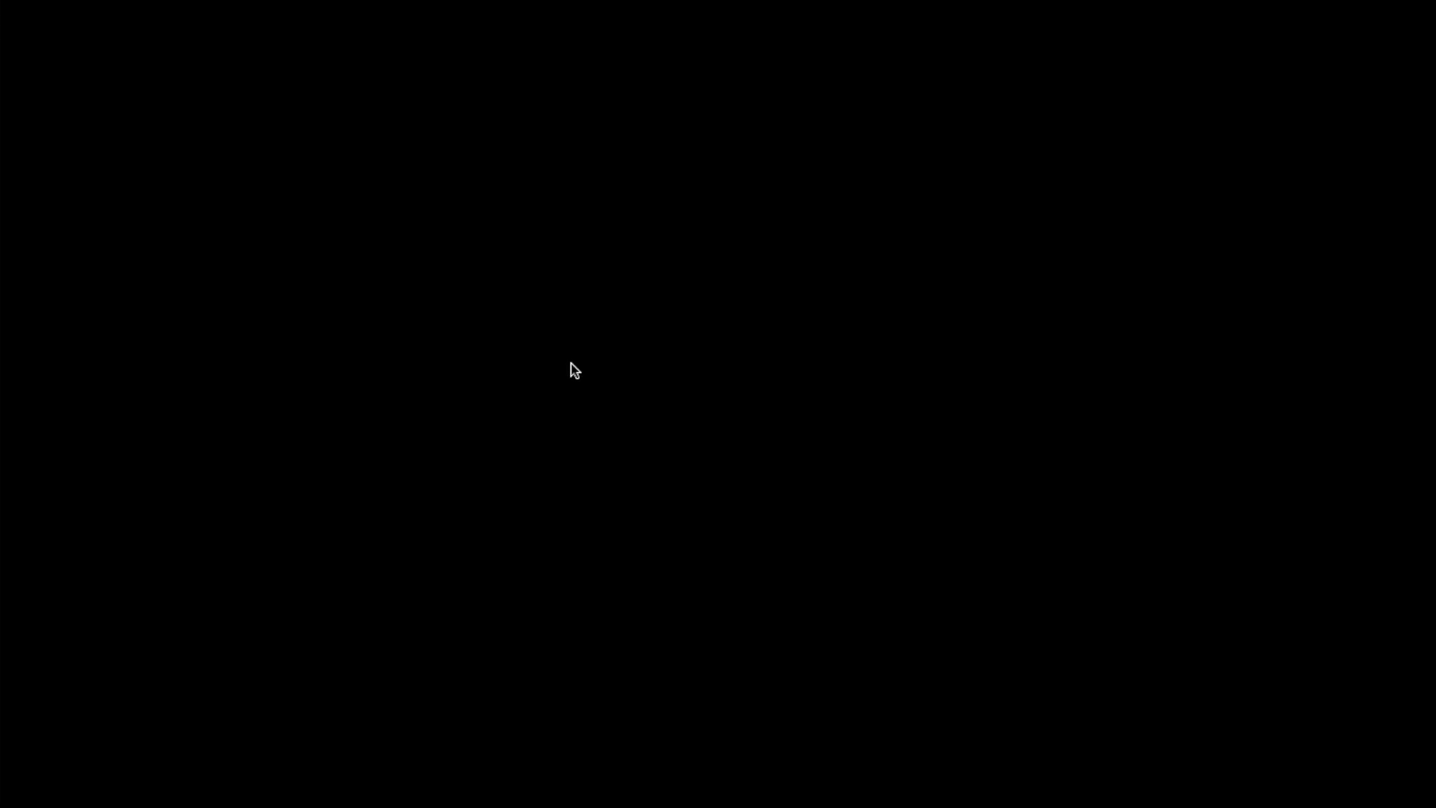
key(Right)
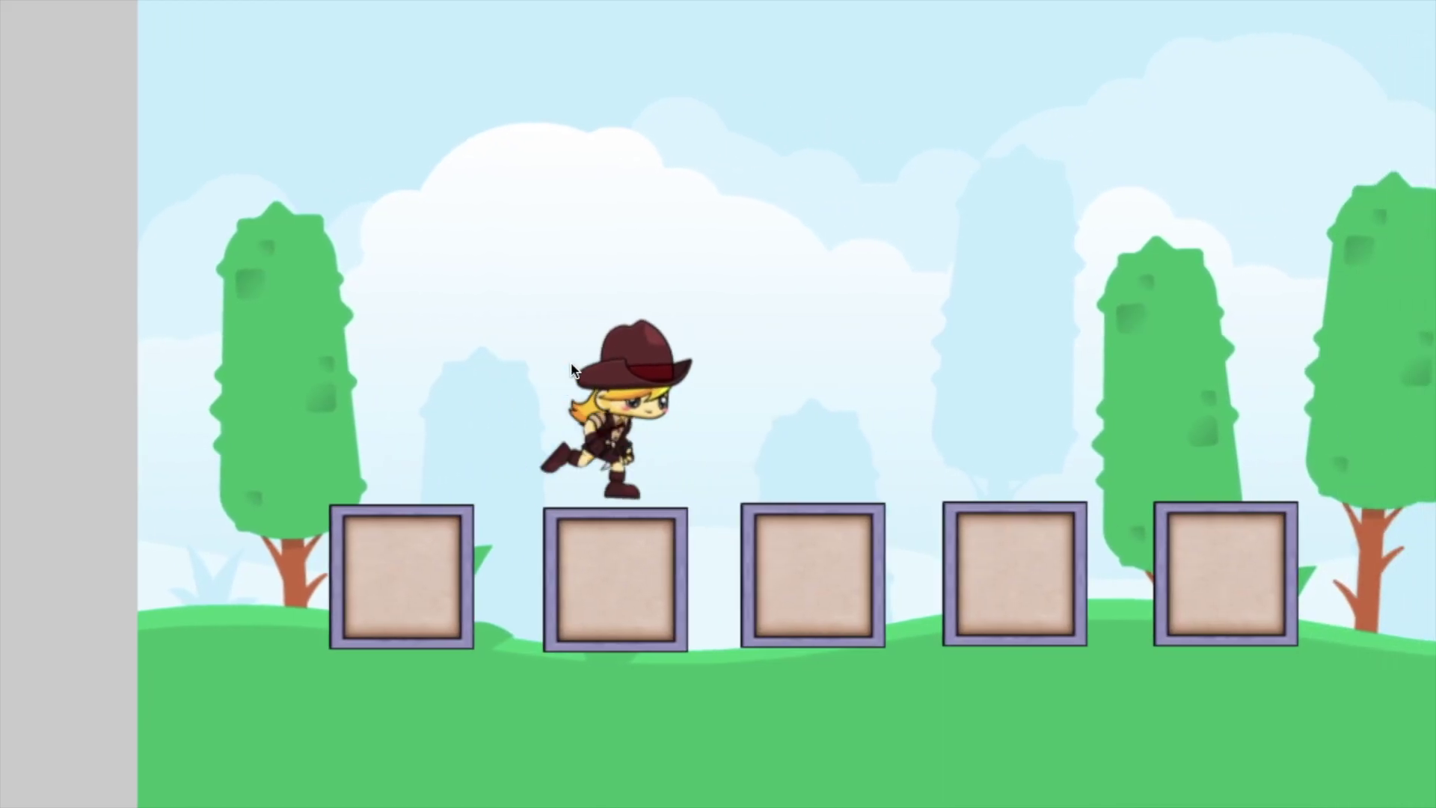
key(space)
key(space)
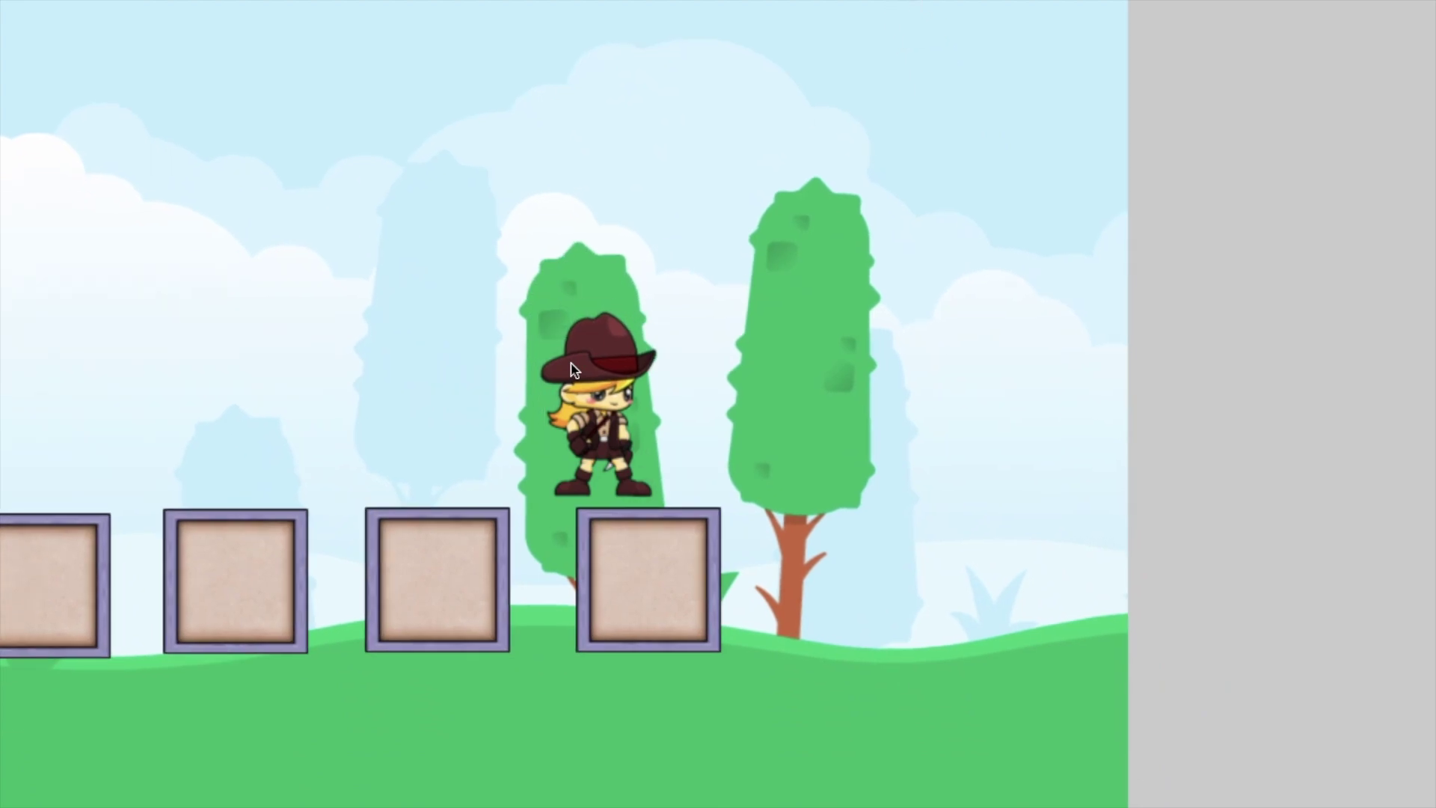
click(13, 1)
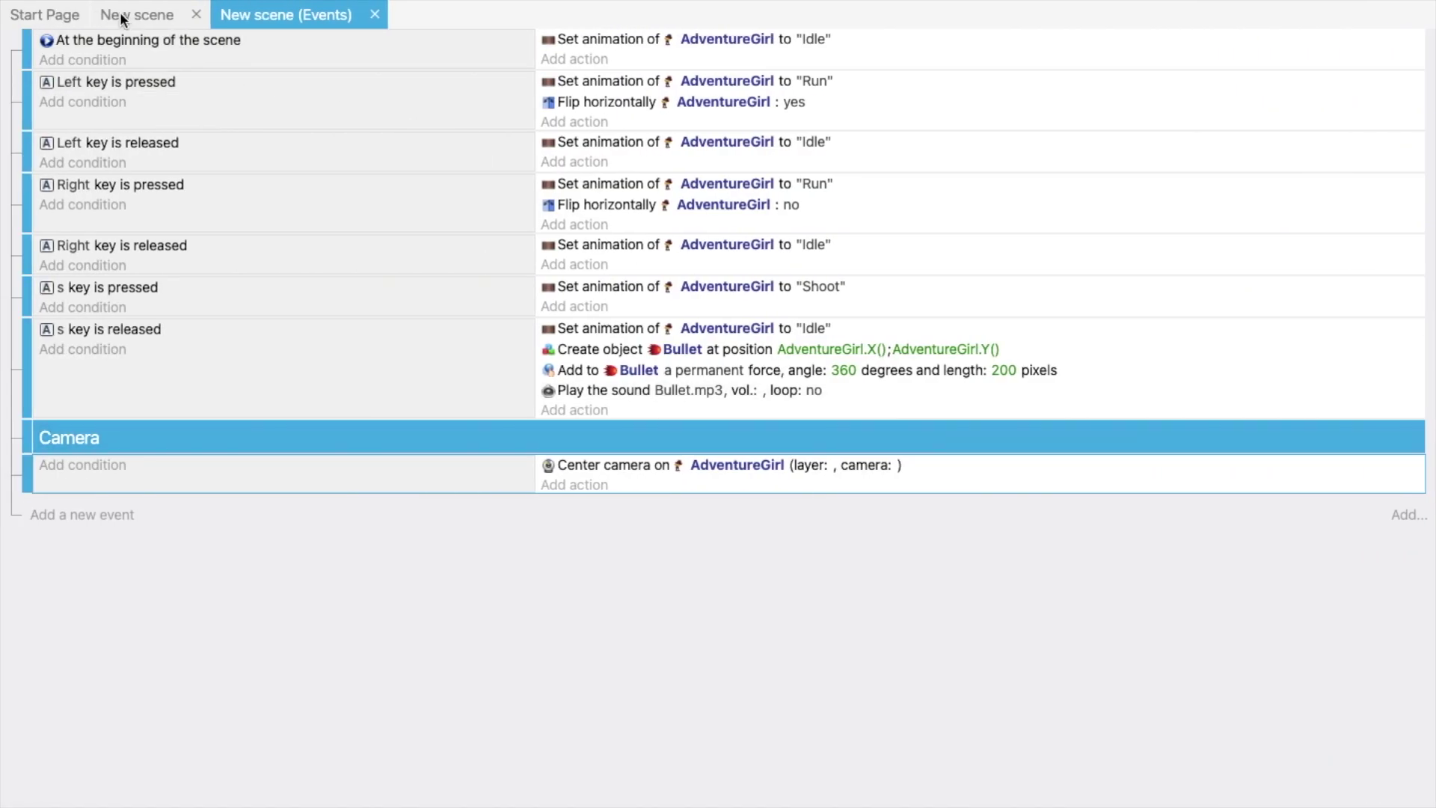
In the scene editor, widen GrassAndTreeBackground to about 2728 and move it to about X -273, Y -121
click(120, 14)
click(934, 483)
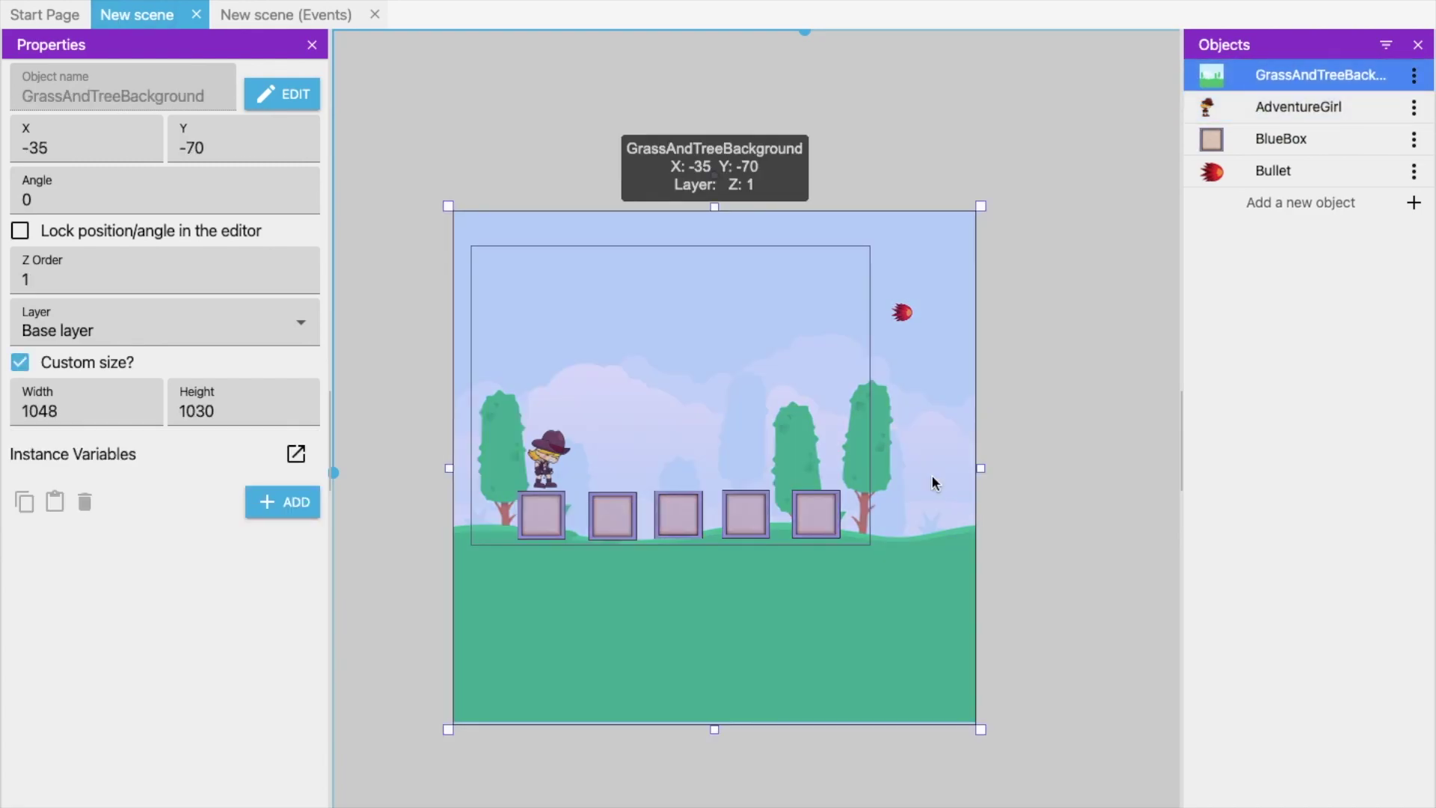
scroll(933, 478, down, 10)
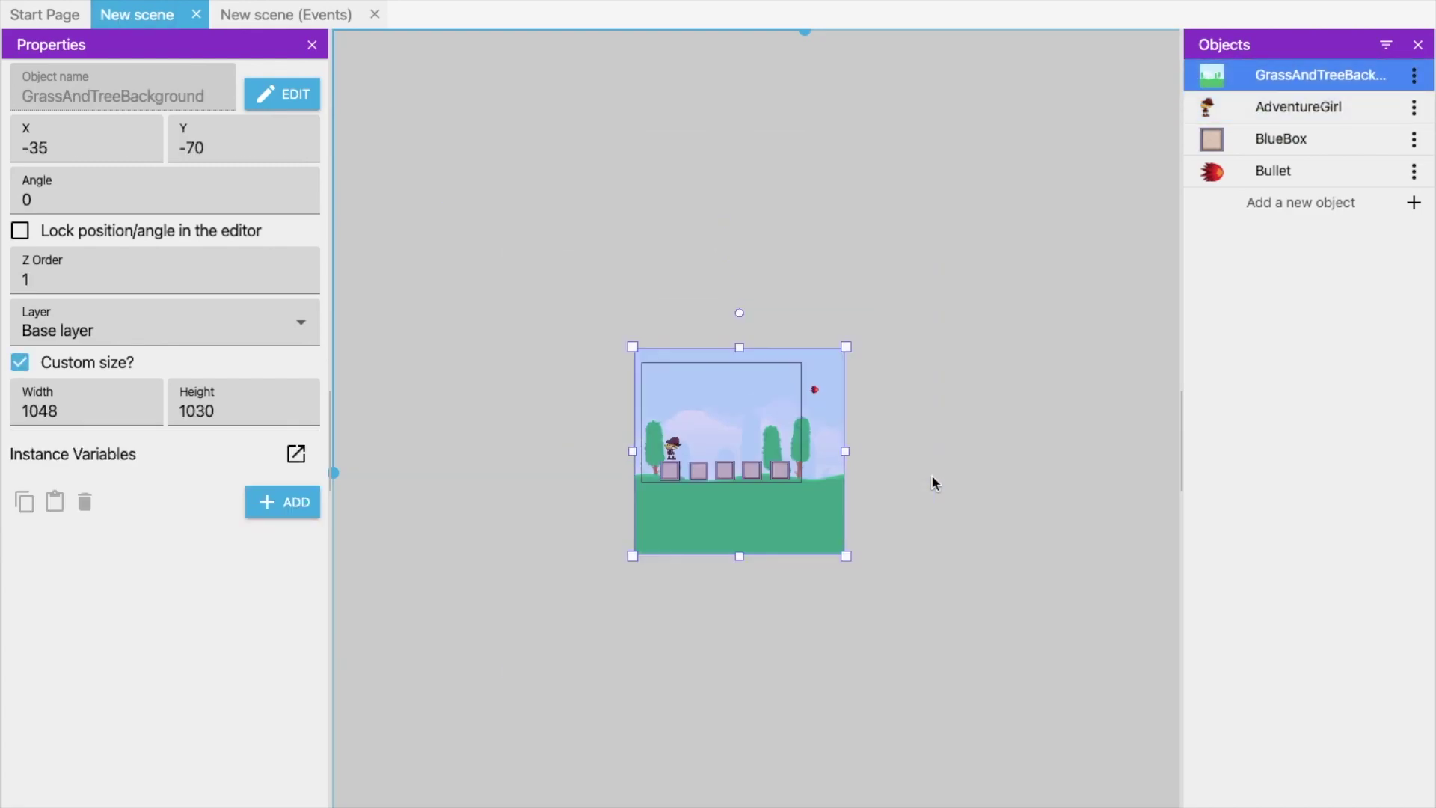
scroll(930, 474, up, 5)
scroll(896, 458, up, 1)
drag(863, 451, 1182, 474)
click(872, 661)
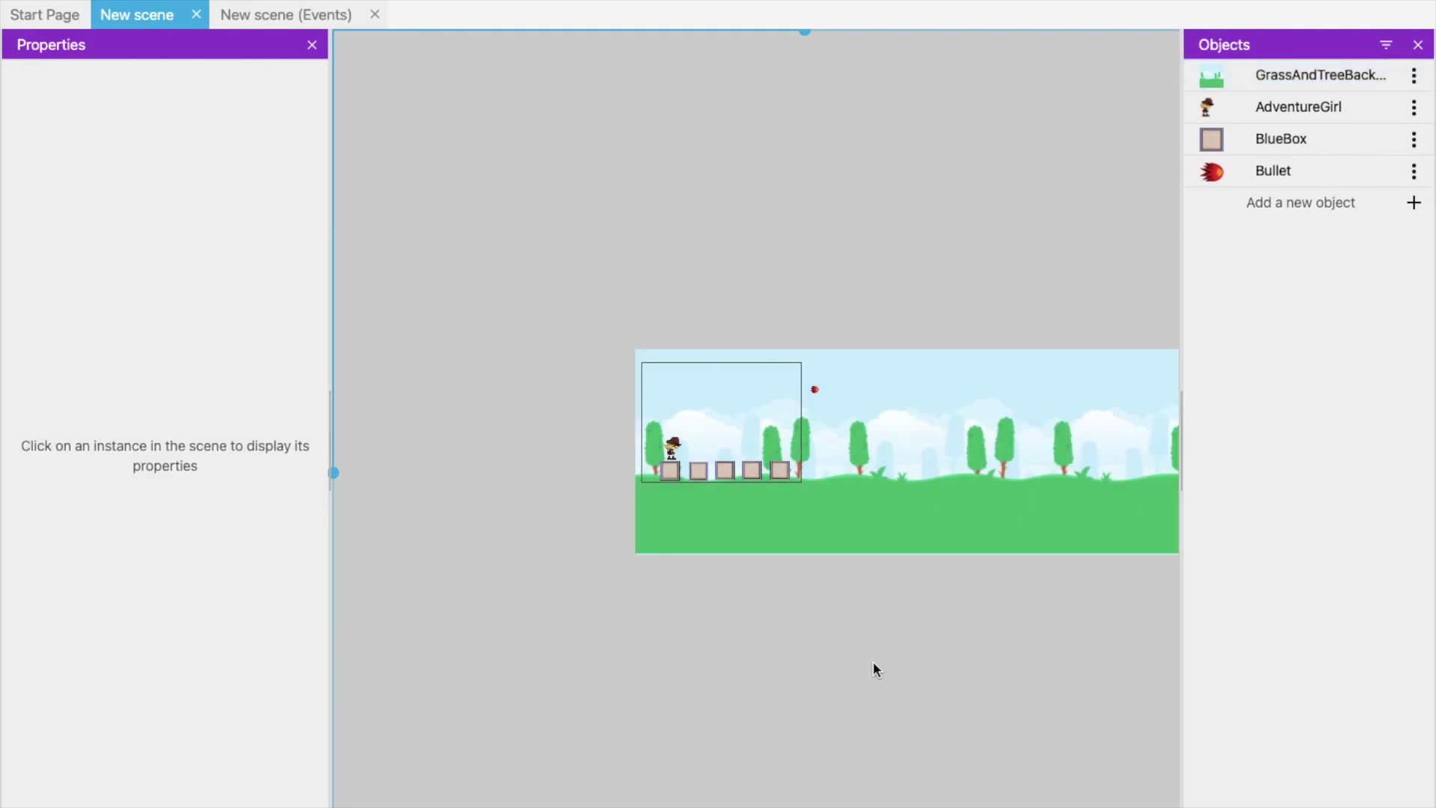
drag(878, 497, 821, 498)
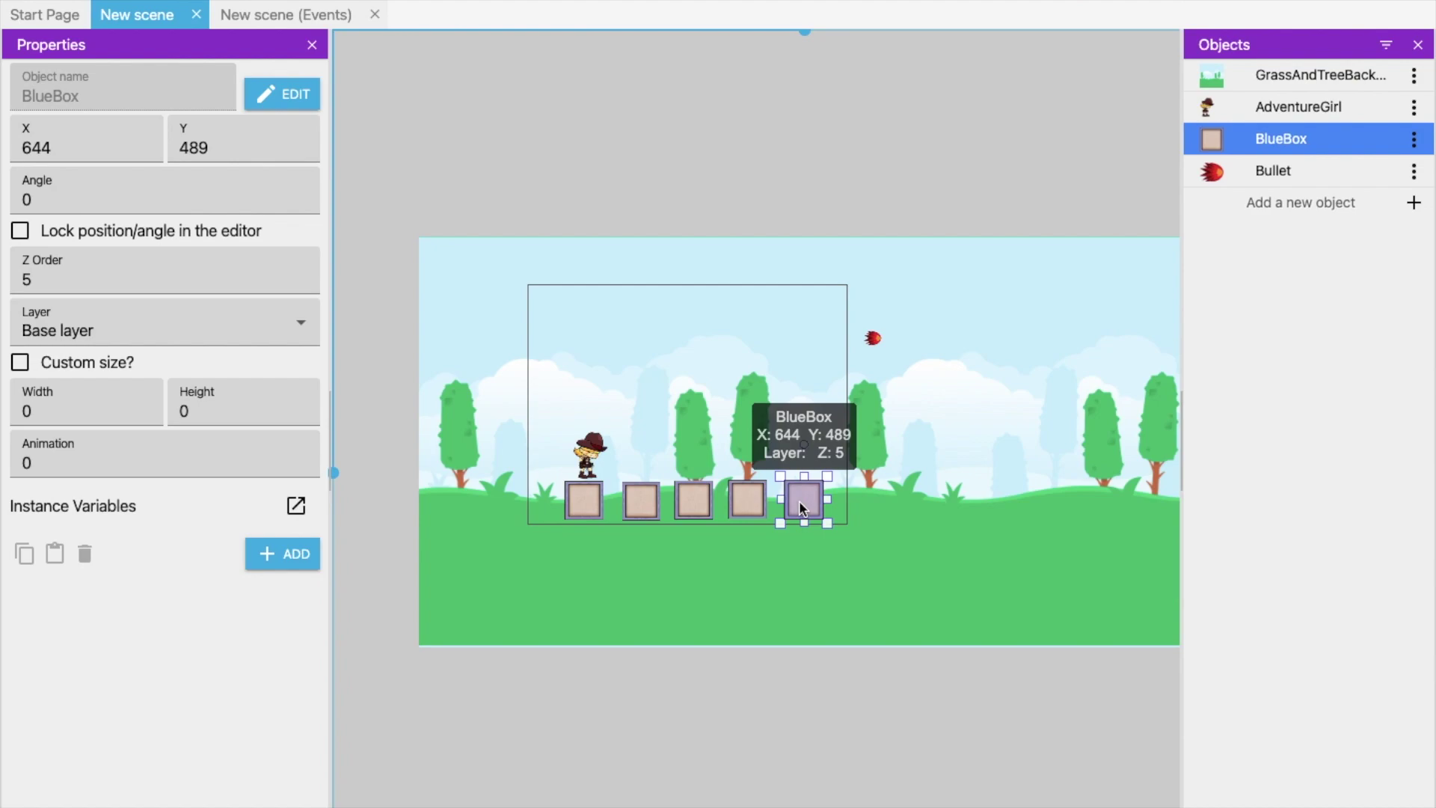
Extend the platform row with five copies of the last BlueBox, reaching about X 1375, Y 499, with the first copy raised above the row
alt+drag(798, 500, 913, 503)
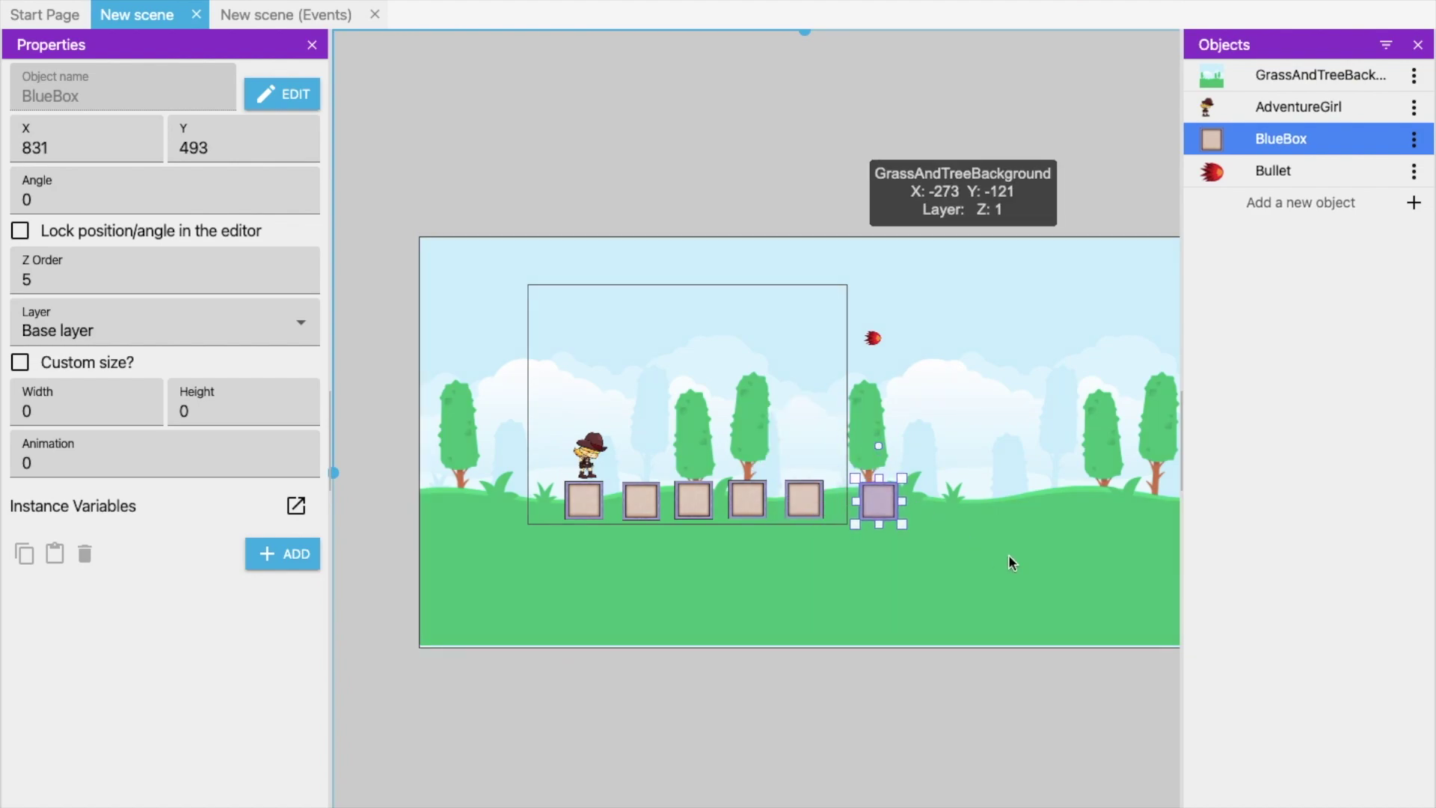
scroll(1009, 557, right, 5)
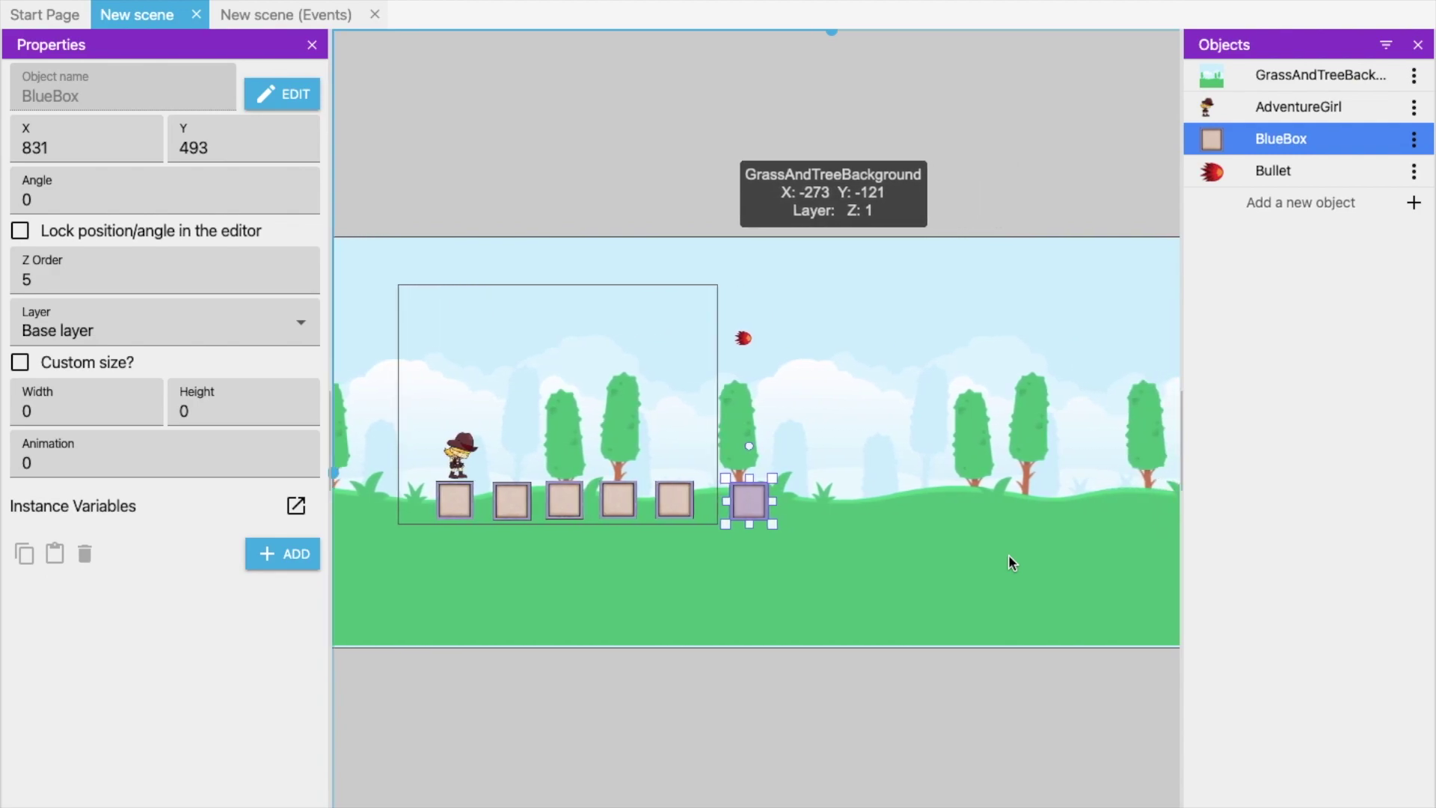
scroll(1008, 561, right, 1)
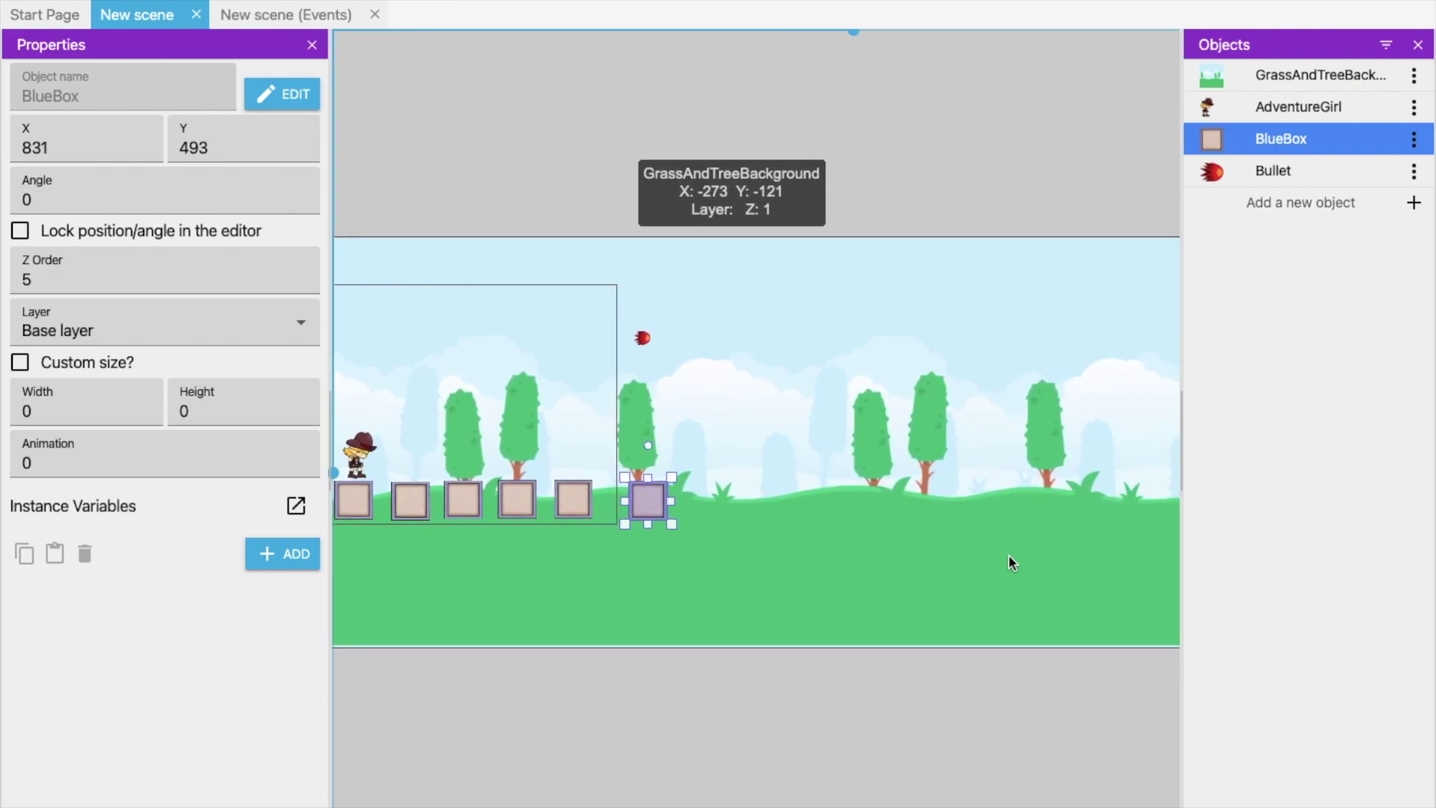
alt+drag(650, 501, 775, 504)
alt+drag(644, 501, 644, 442)
click(651, 518)
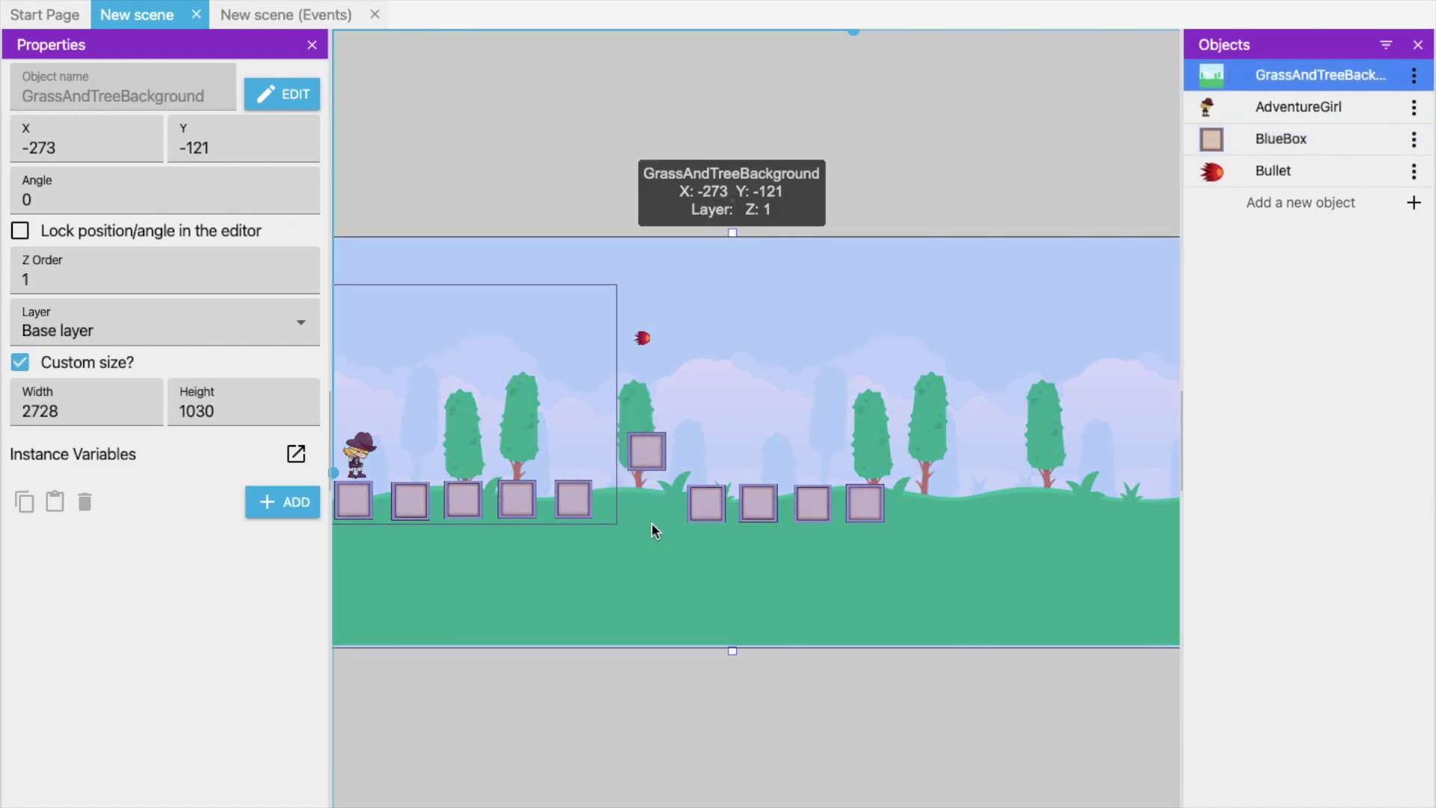
Add three BlueBox copies after the row's last box: one above it at Y 396, one at X 1522, Y 396, and one at about X 1662, Y 486
click(872, 506)
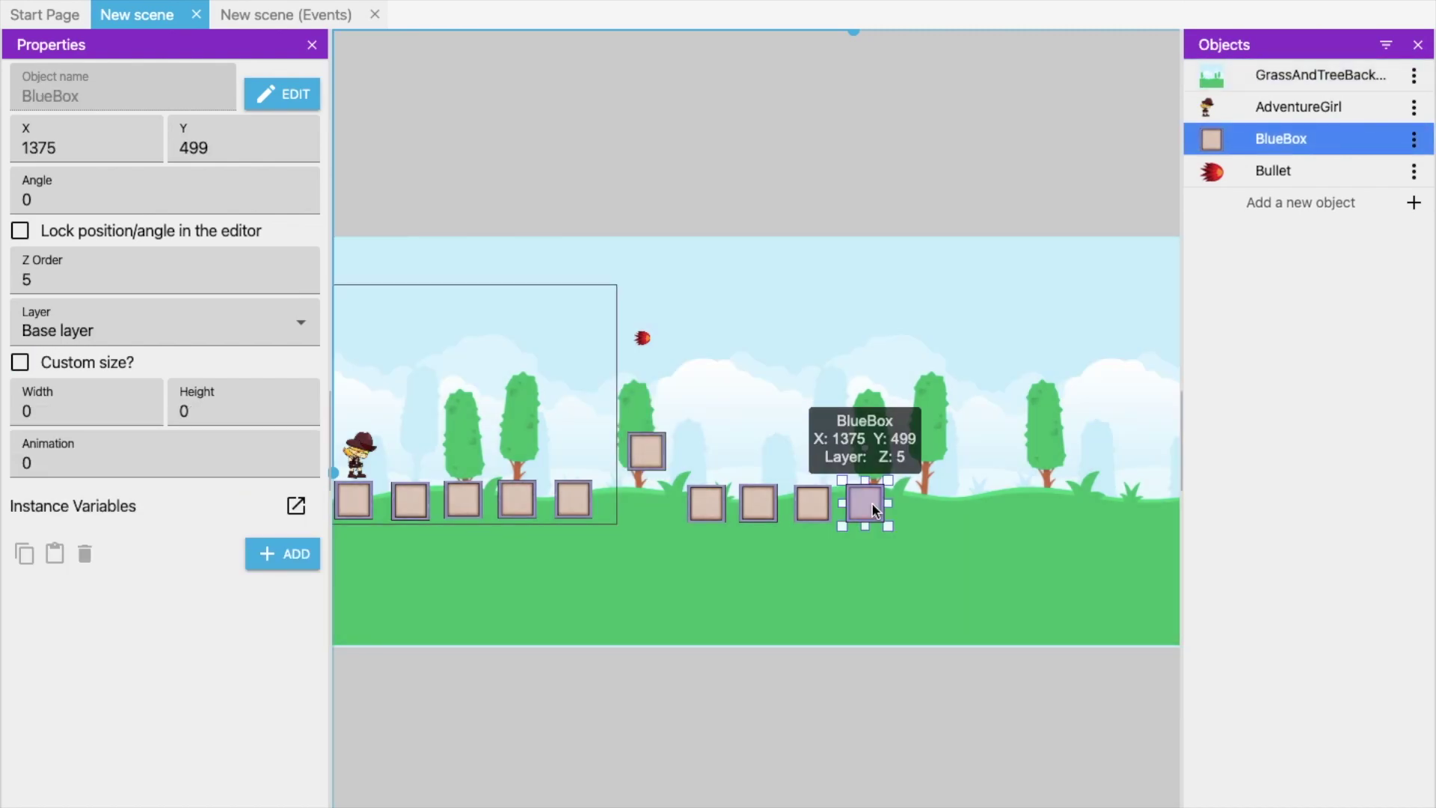
ctrl+drag(873, 510, 922, 458)
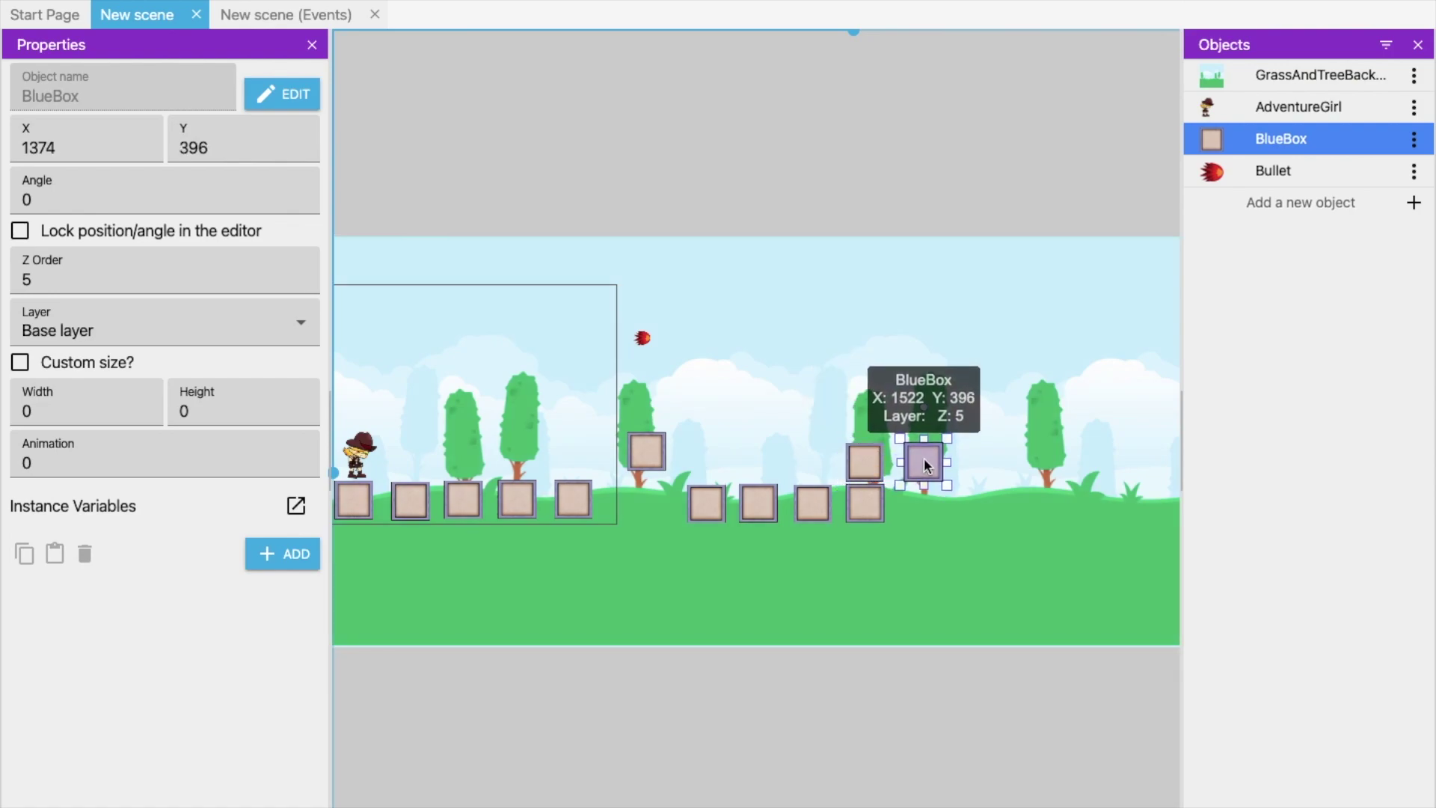
click(966, 563)
scroll(966, 562, right, 2)
scroll(966, 568, right, 3)
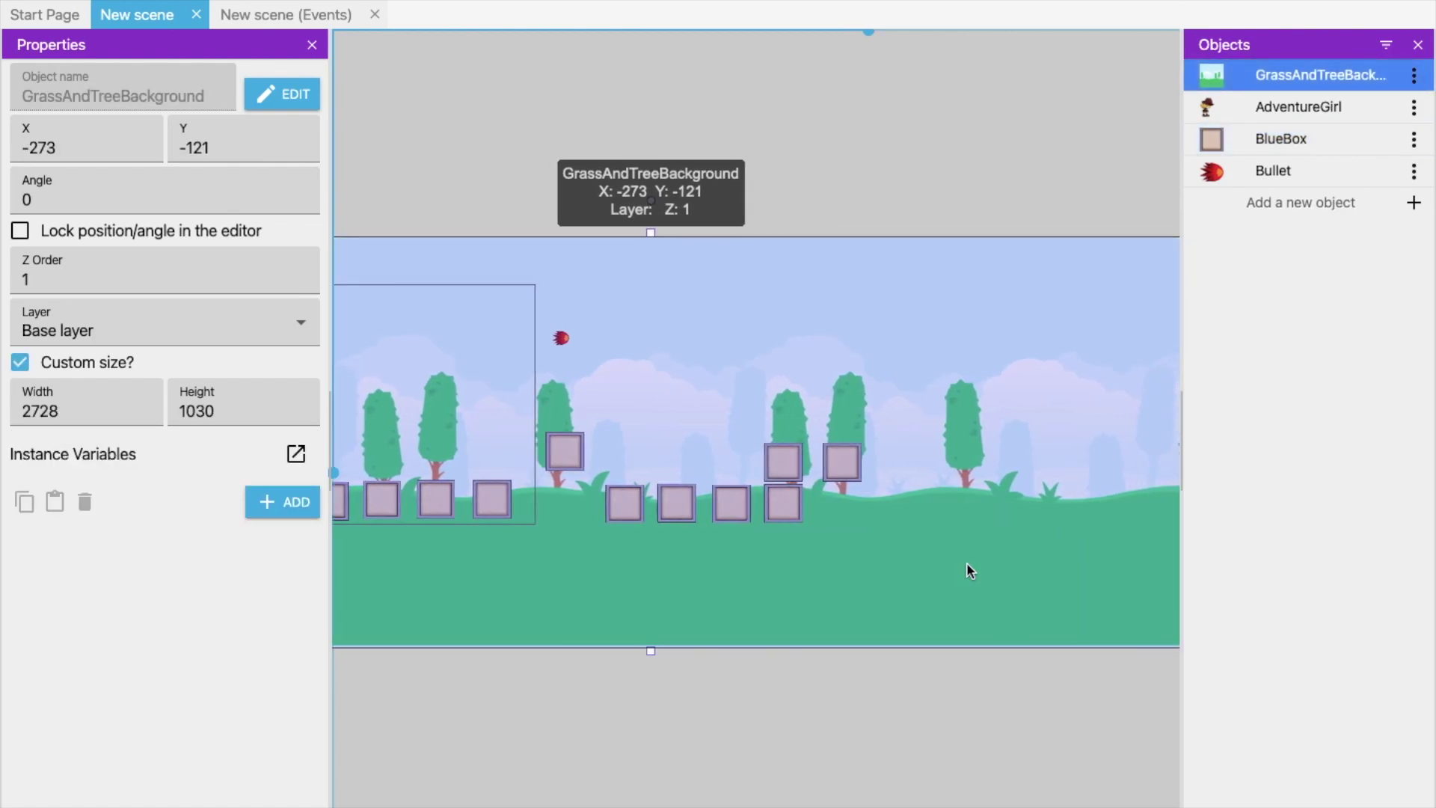
click(810, 459)
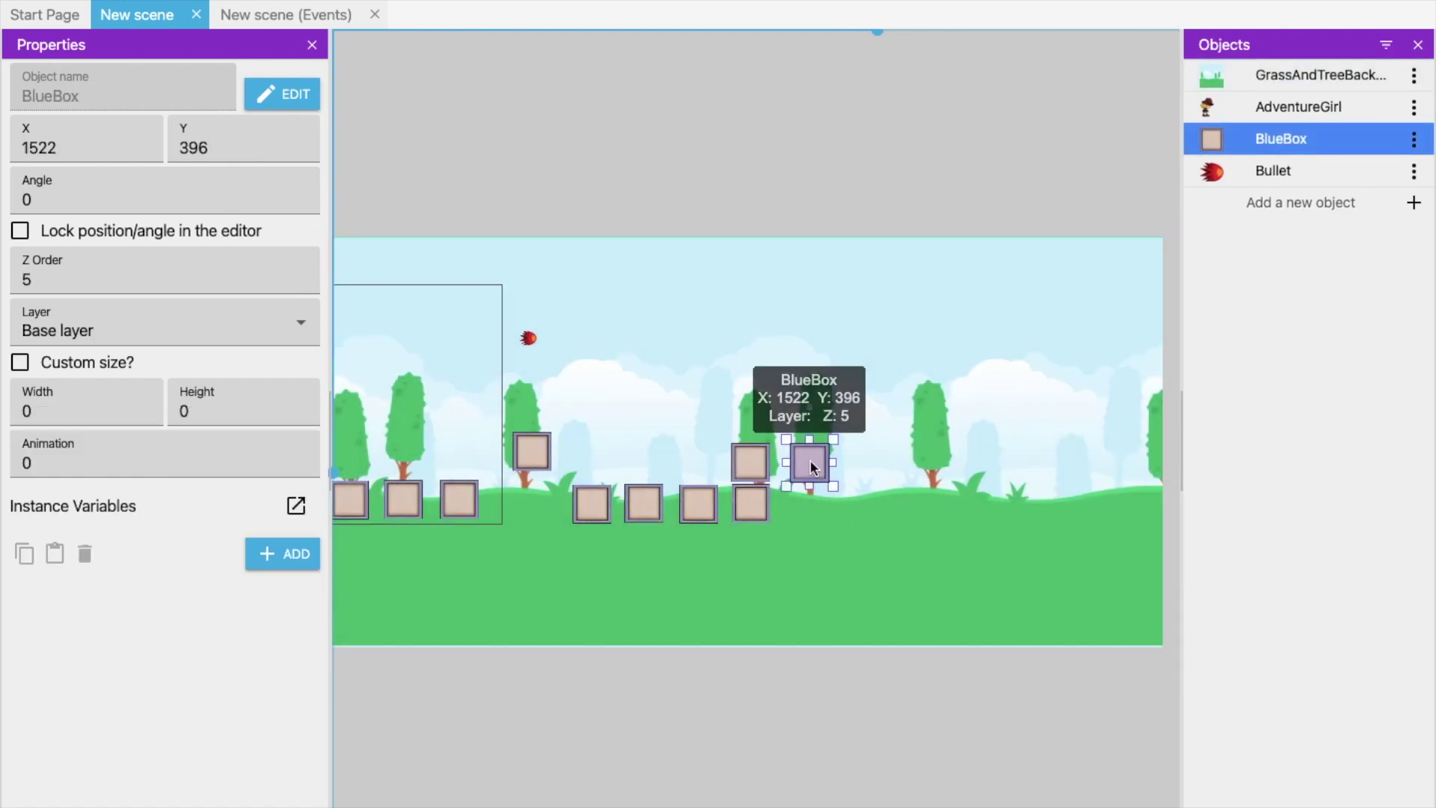
ctrl+drag(810, 459, 855, 488)
click(945, 559)
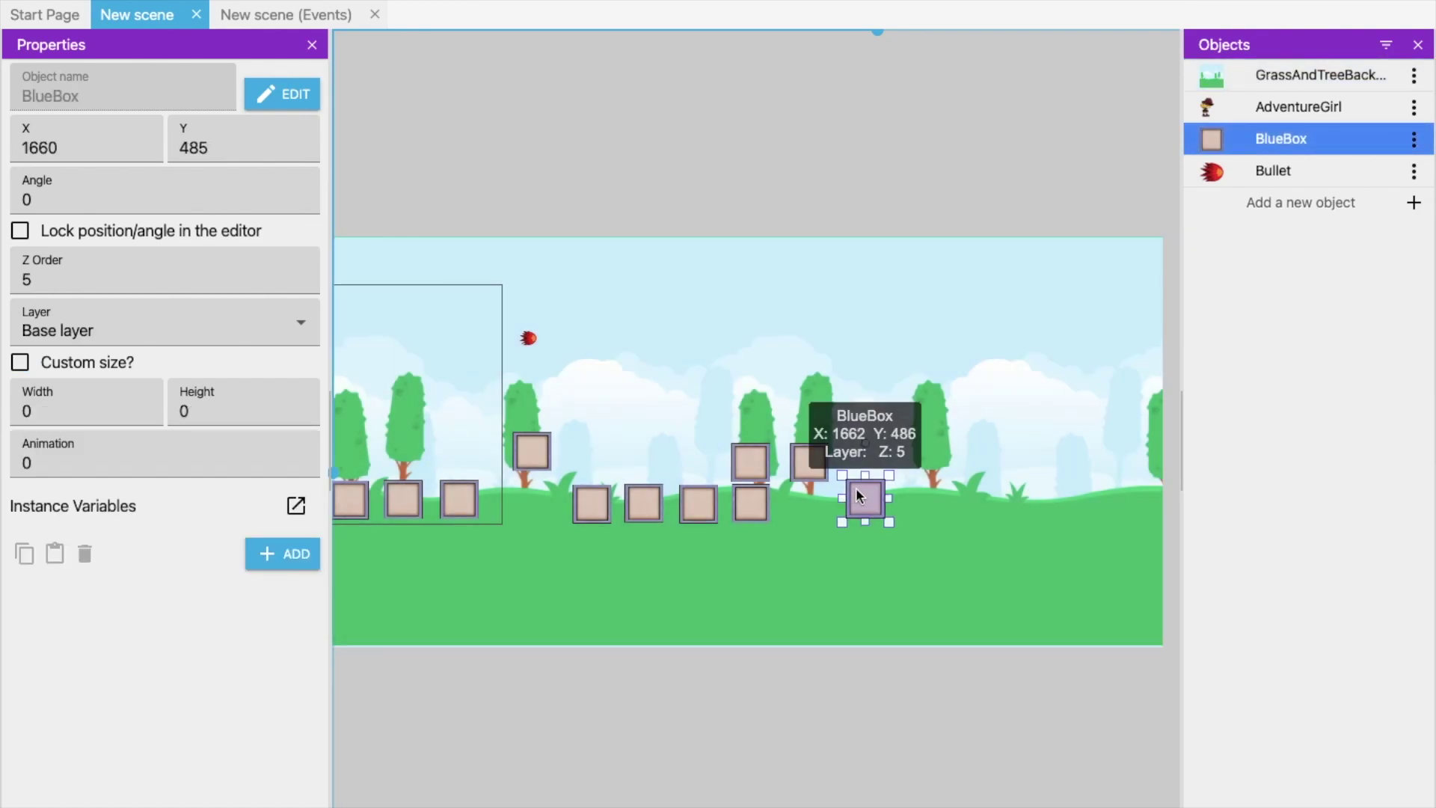
Search the asset store for "door" and add the Door All object to the game
click(1258, 202)
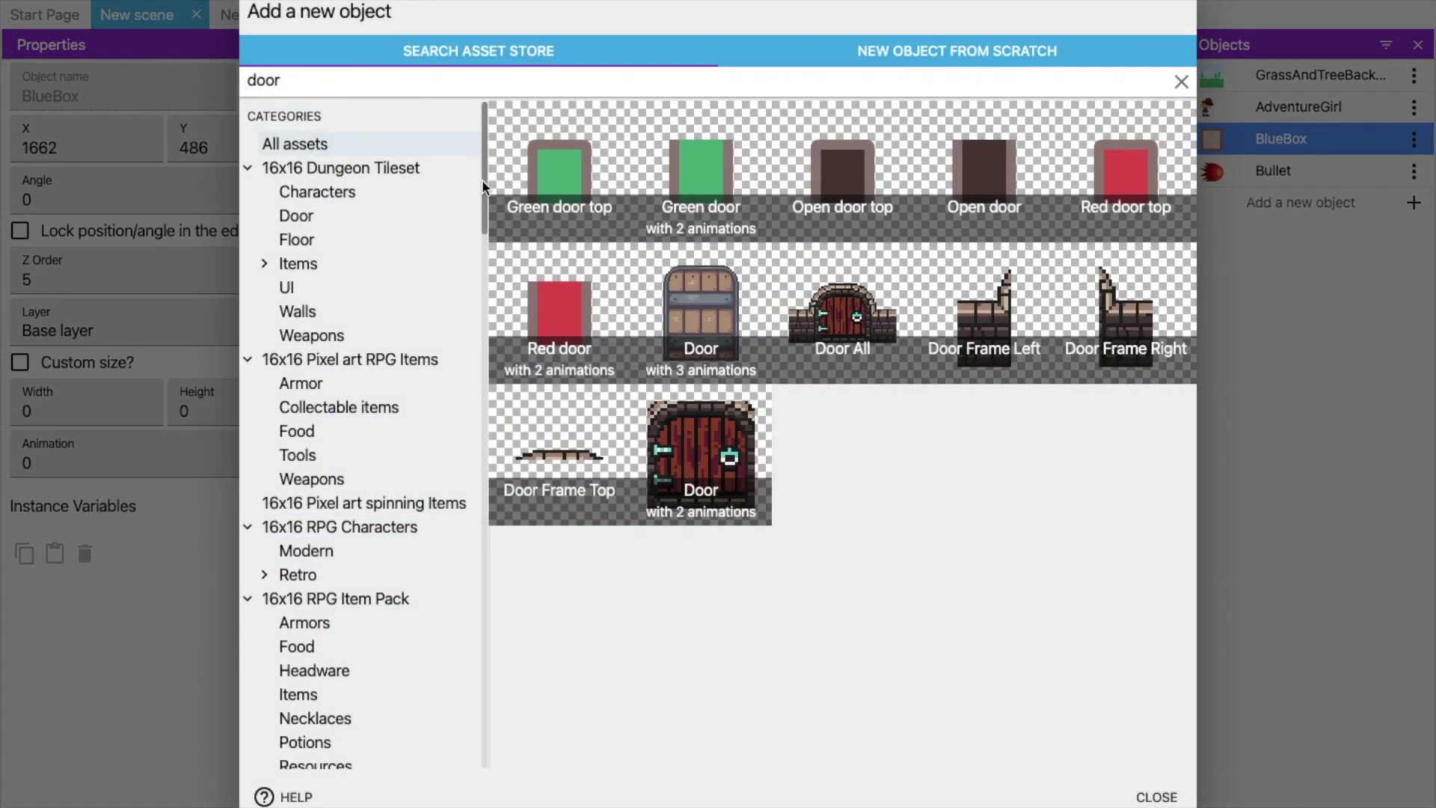
key(BackSpace)
key(BackSpace)
key(BackSpace)
text(oor)
click(845, 313)
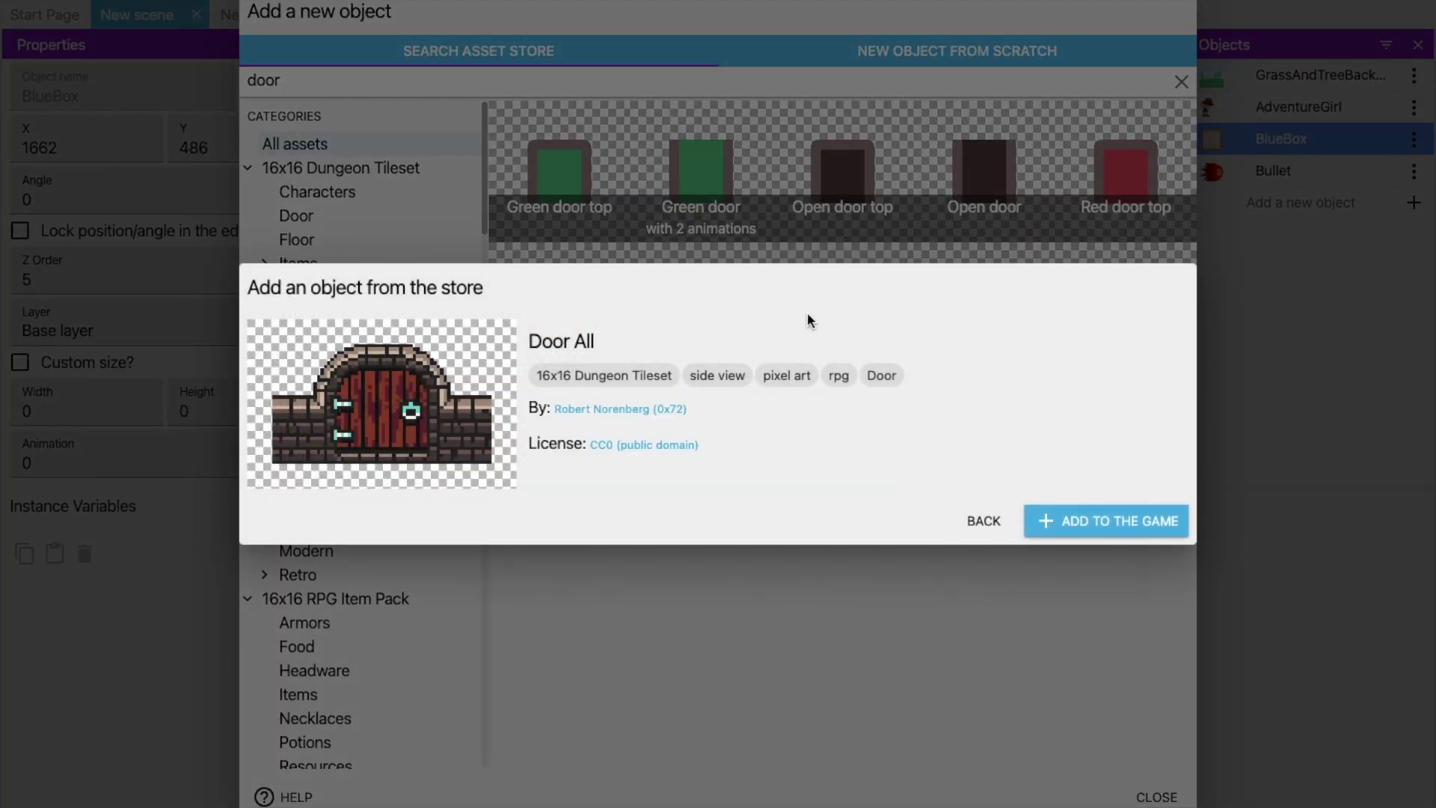
click(1100, 516)
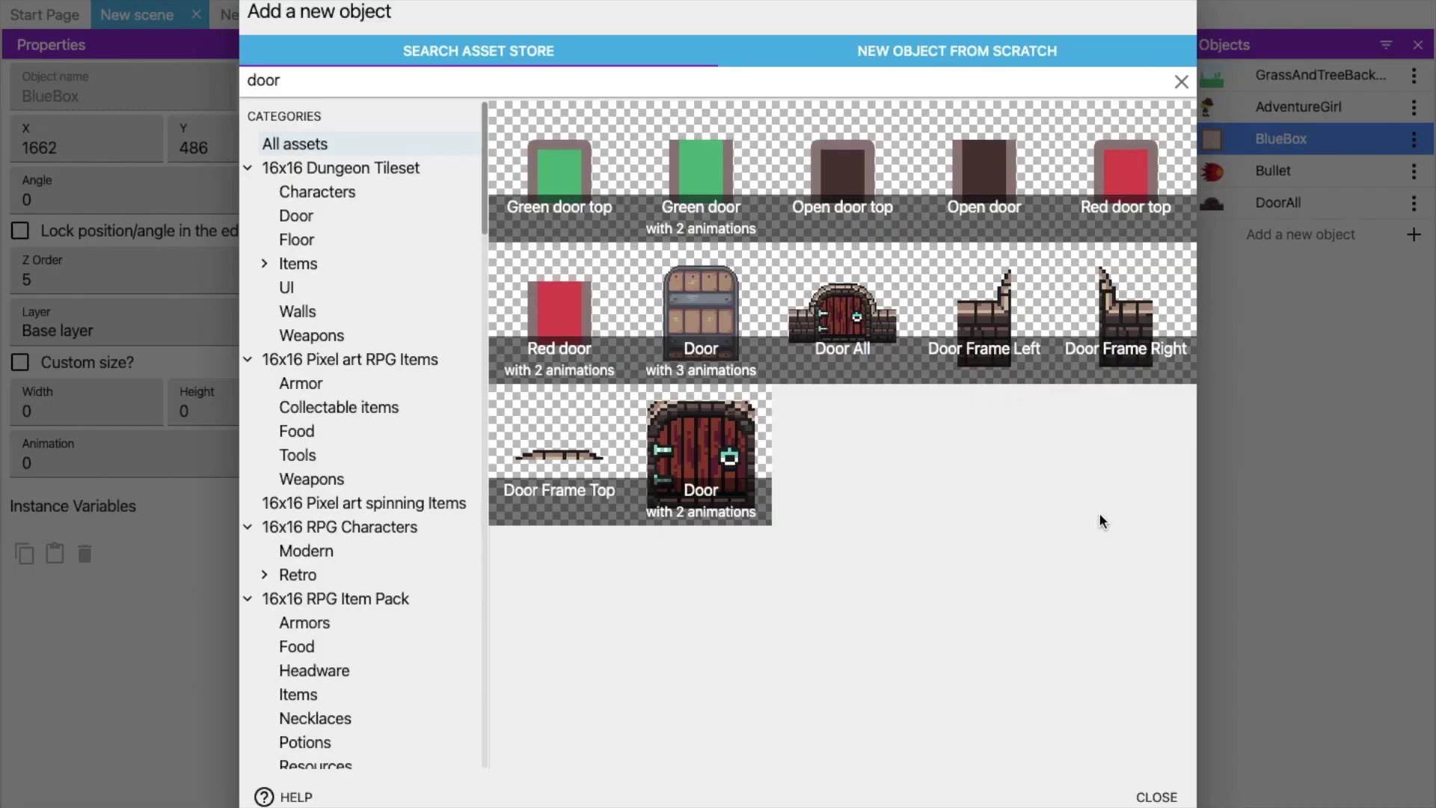
click(1156, 796)
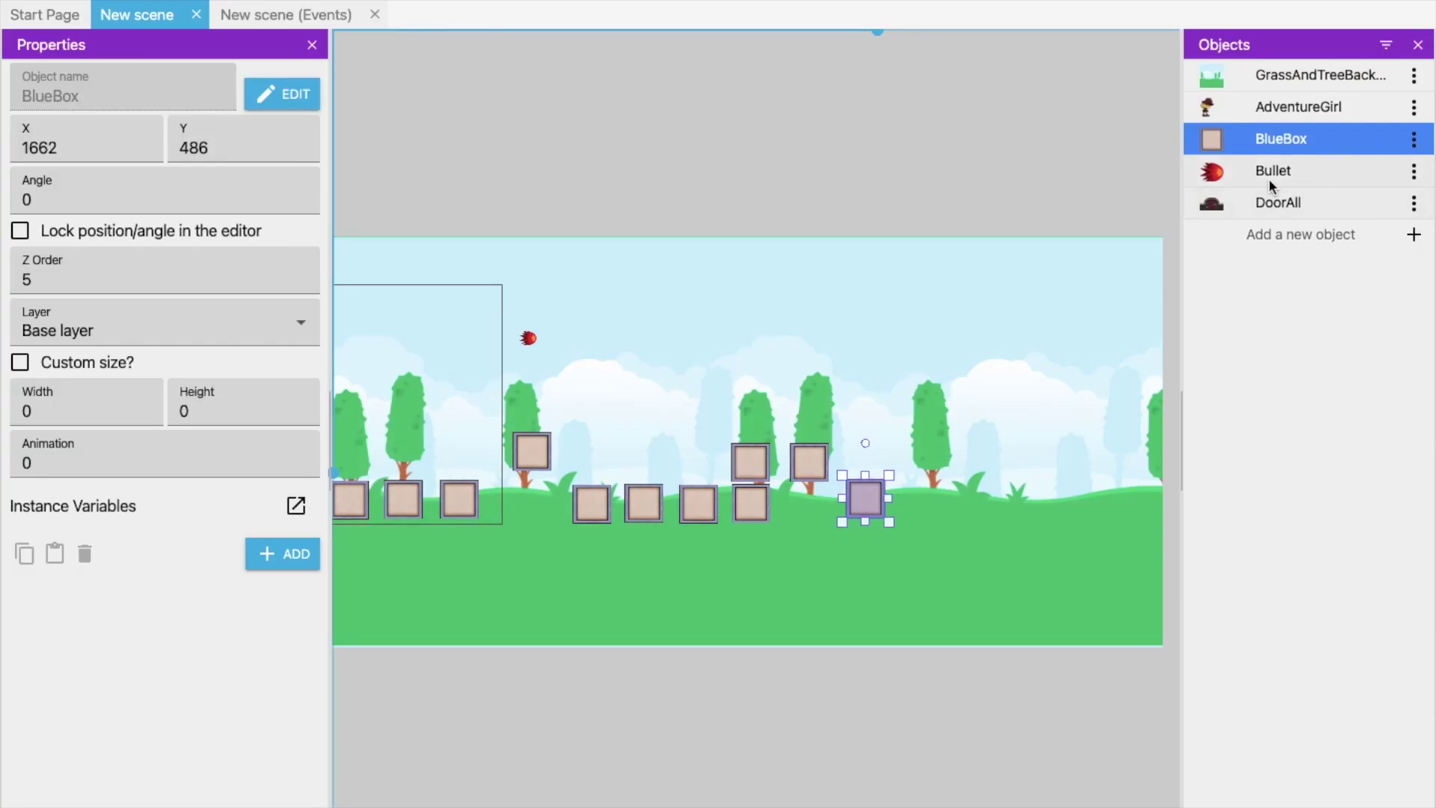
Place a DoorAll instance sized about 311 by 243 beside the last BlueBox, at about X 1763, Y 344
drag(1258, 207, 884, 416)
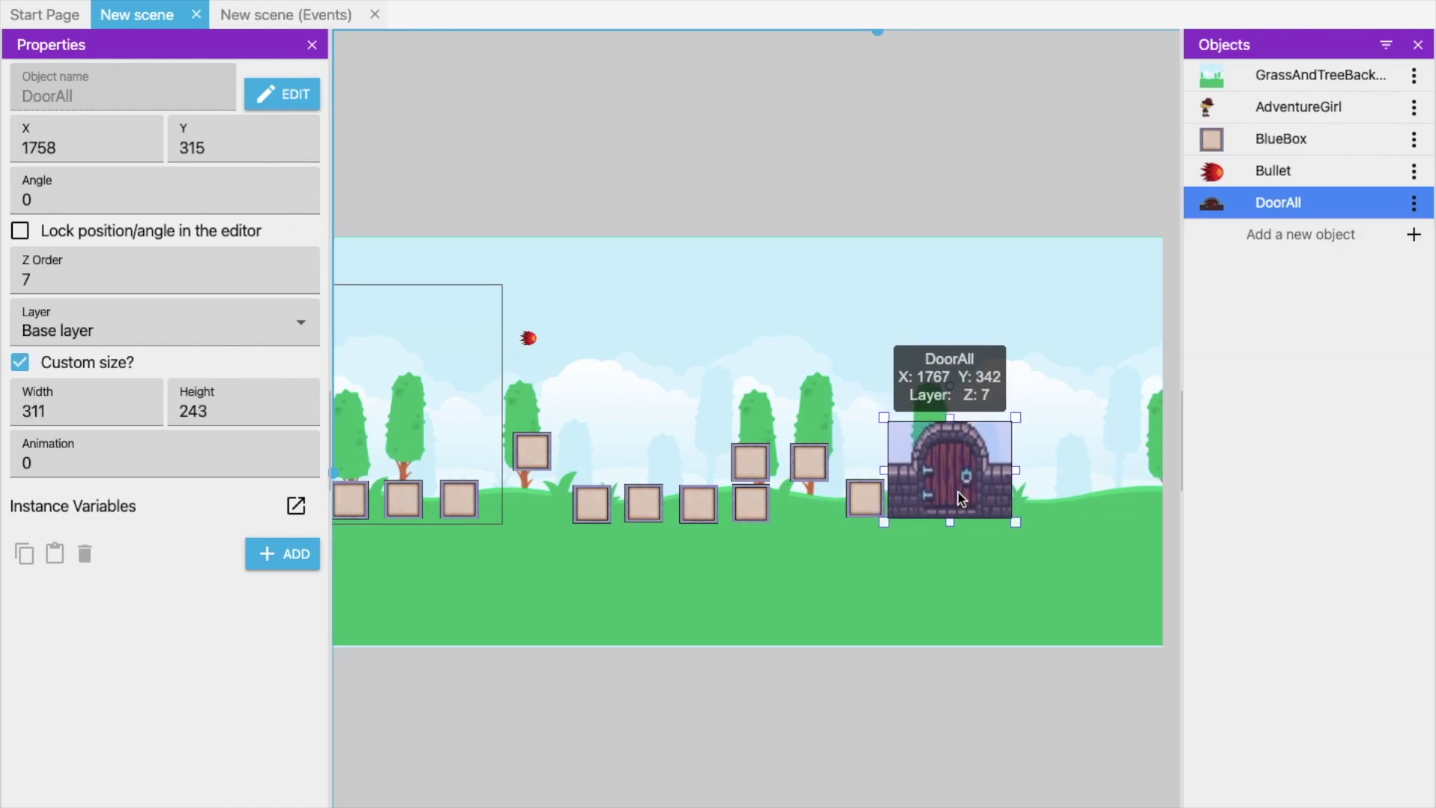
drag(958, 491, 957, 492)
scroll(1004, 598, right, 1)
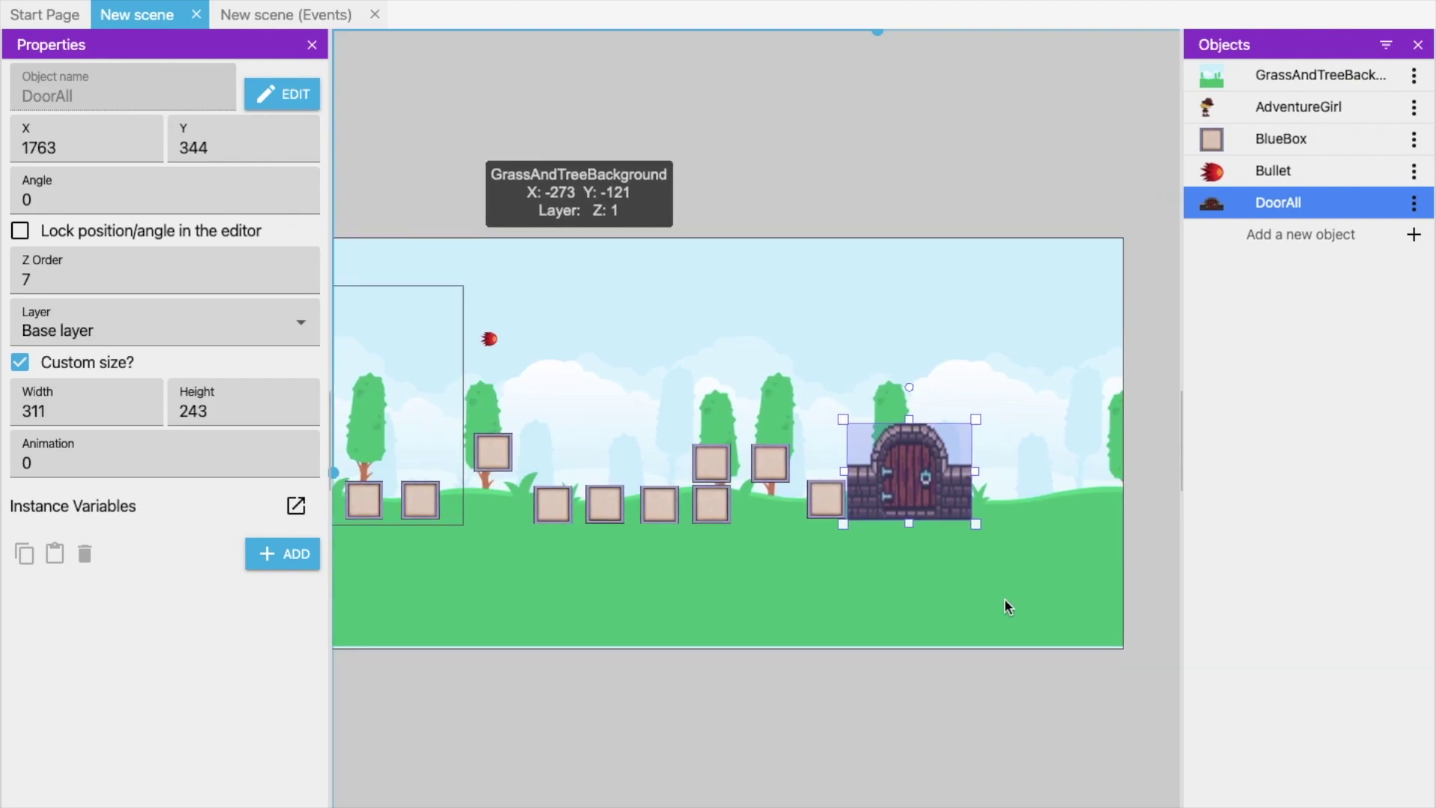
scroll(1003, 603, right, 3)
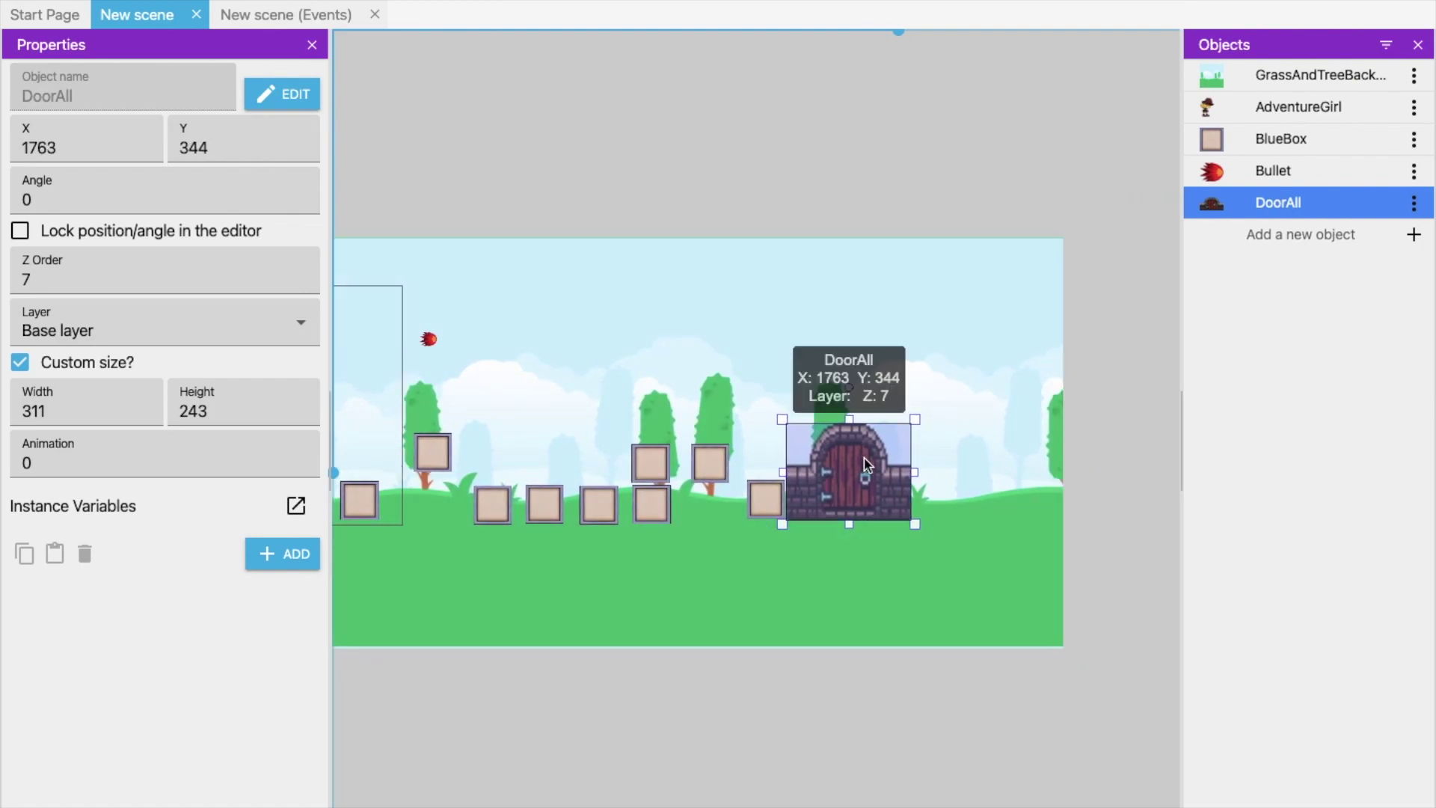
Move the two middle boxes out of the lower four-box row and put DoorAll in the gap at about X 1069, Y 366
click(544, 505)
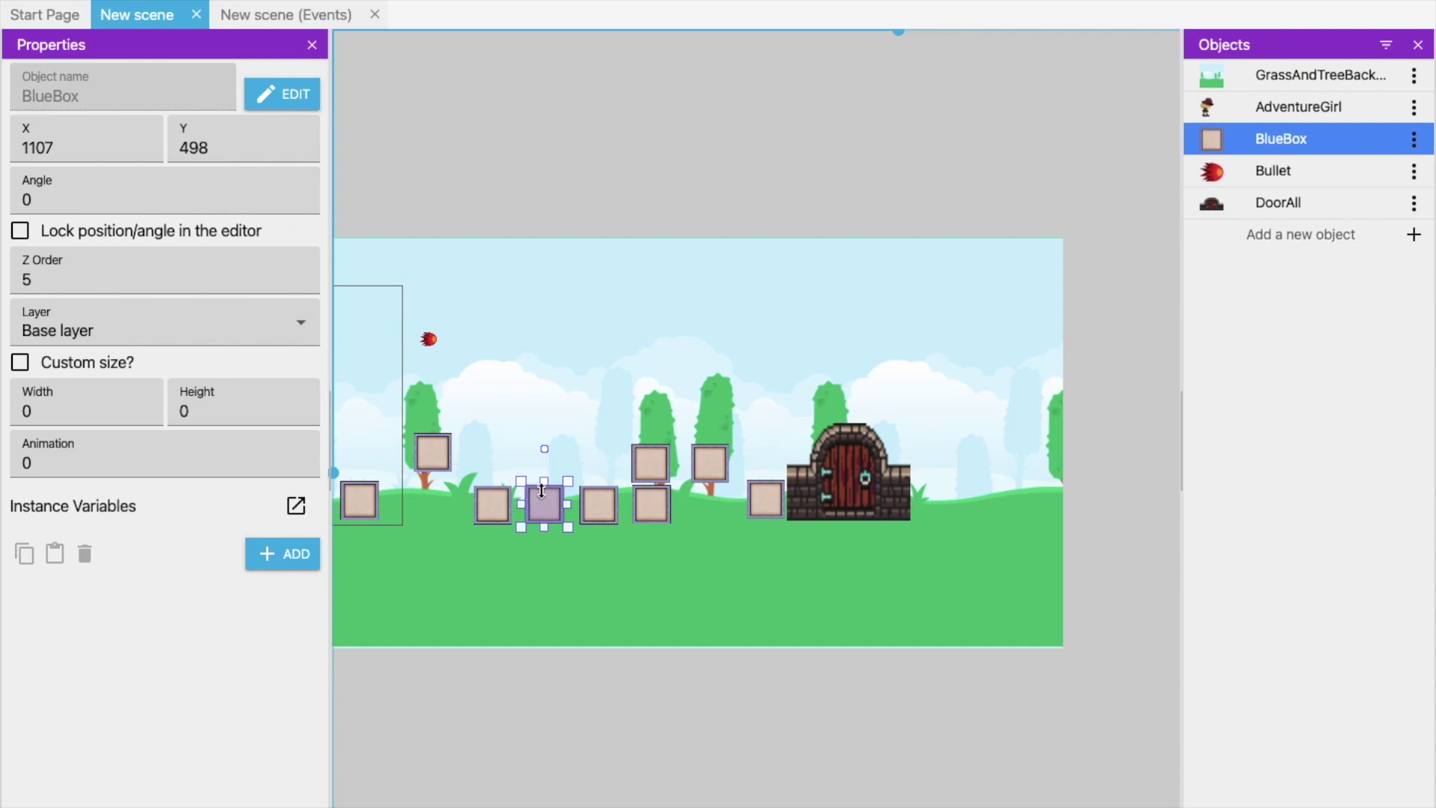
scroll(607, 496, left, 8)
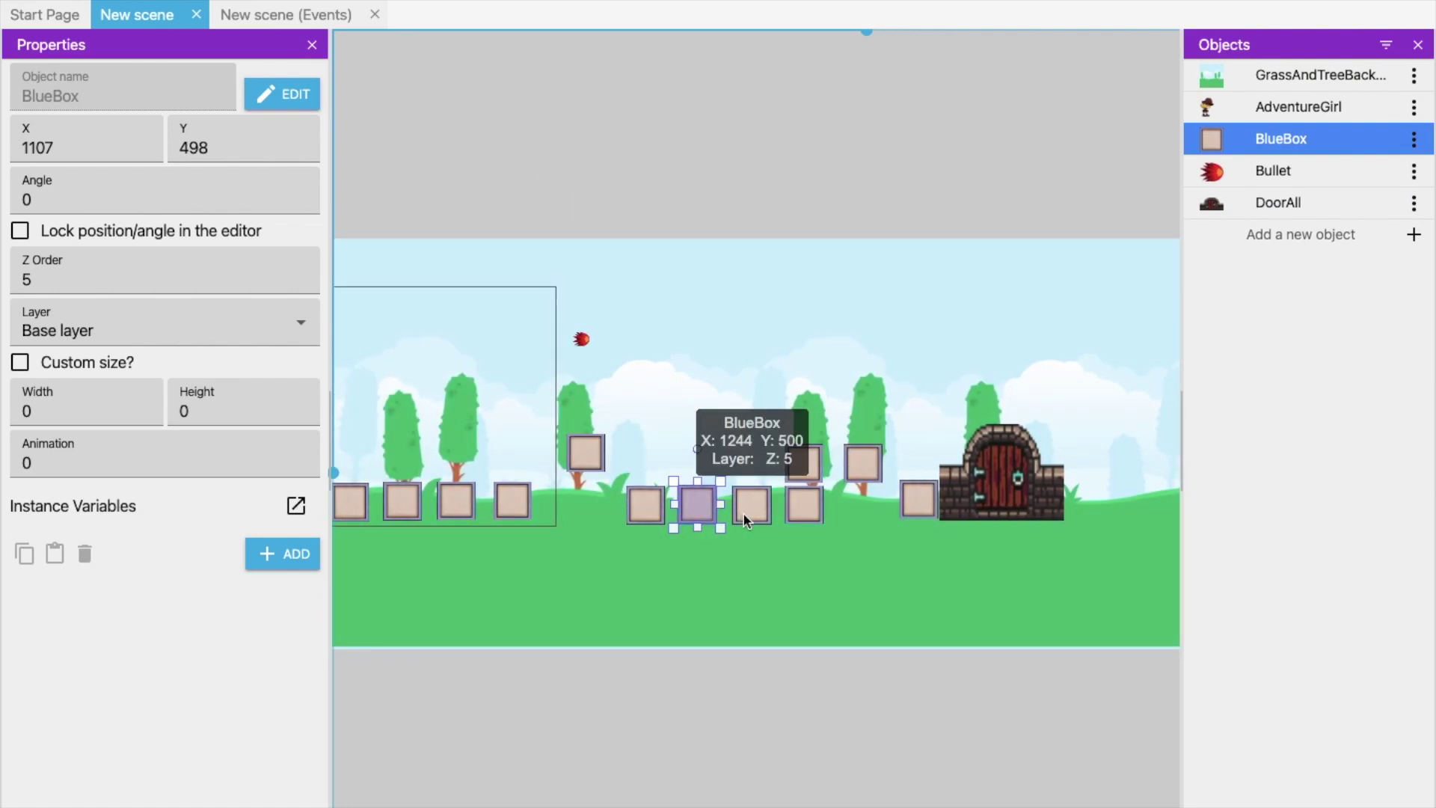
drag(742, 513, 916, 532)
drag(684, 509, 824, 584)
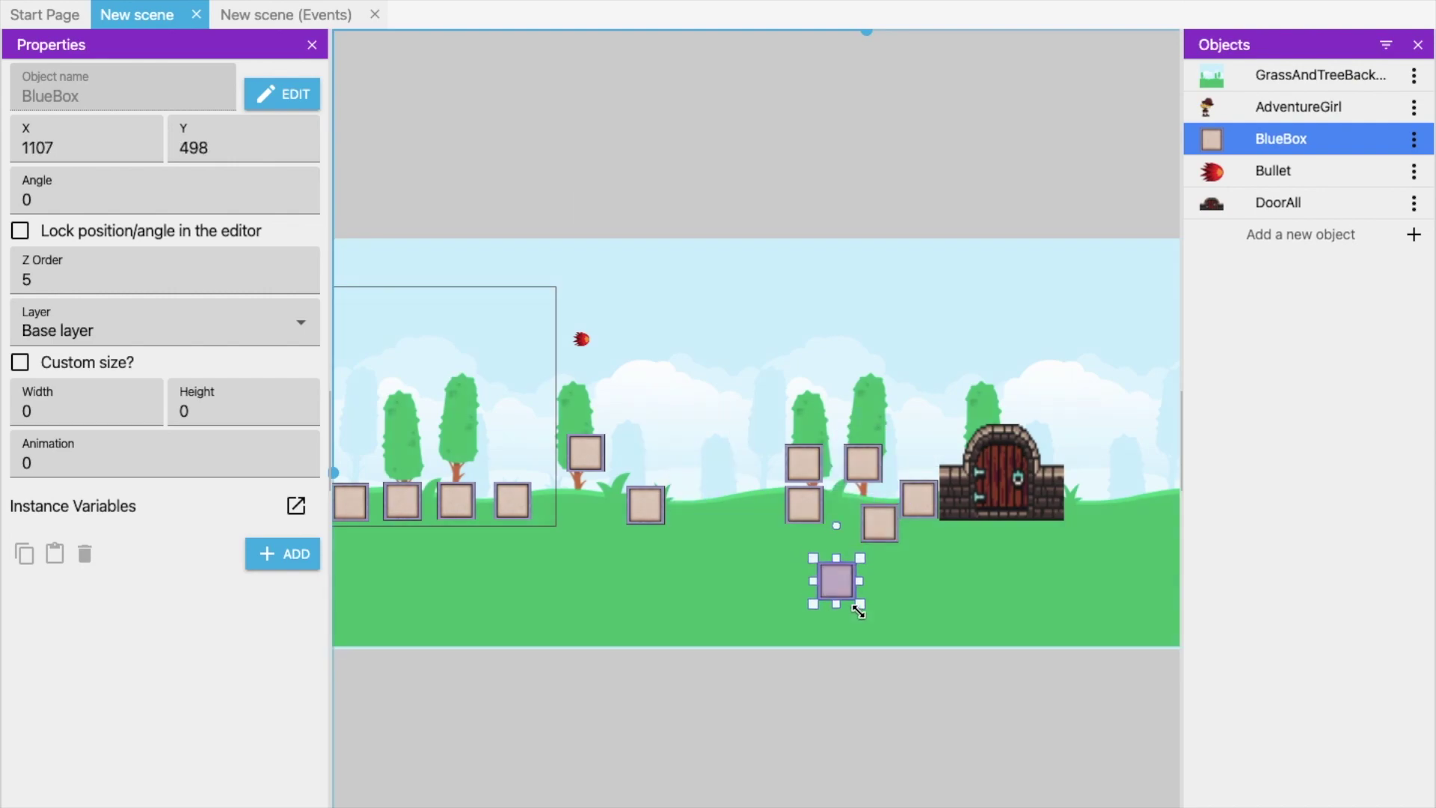
drag(1013, 495, 636, 500)
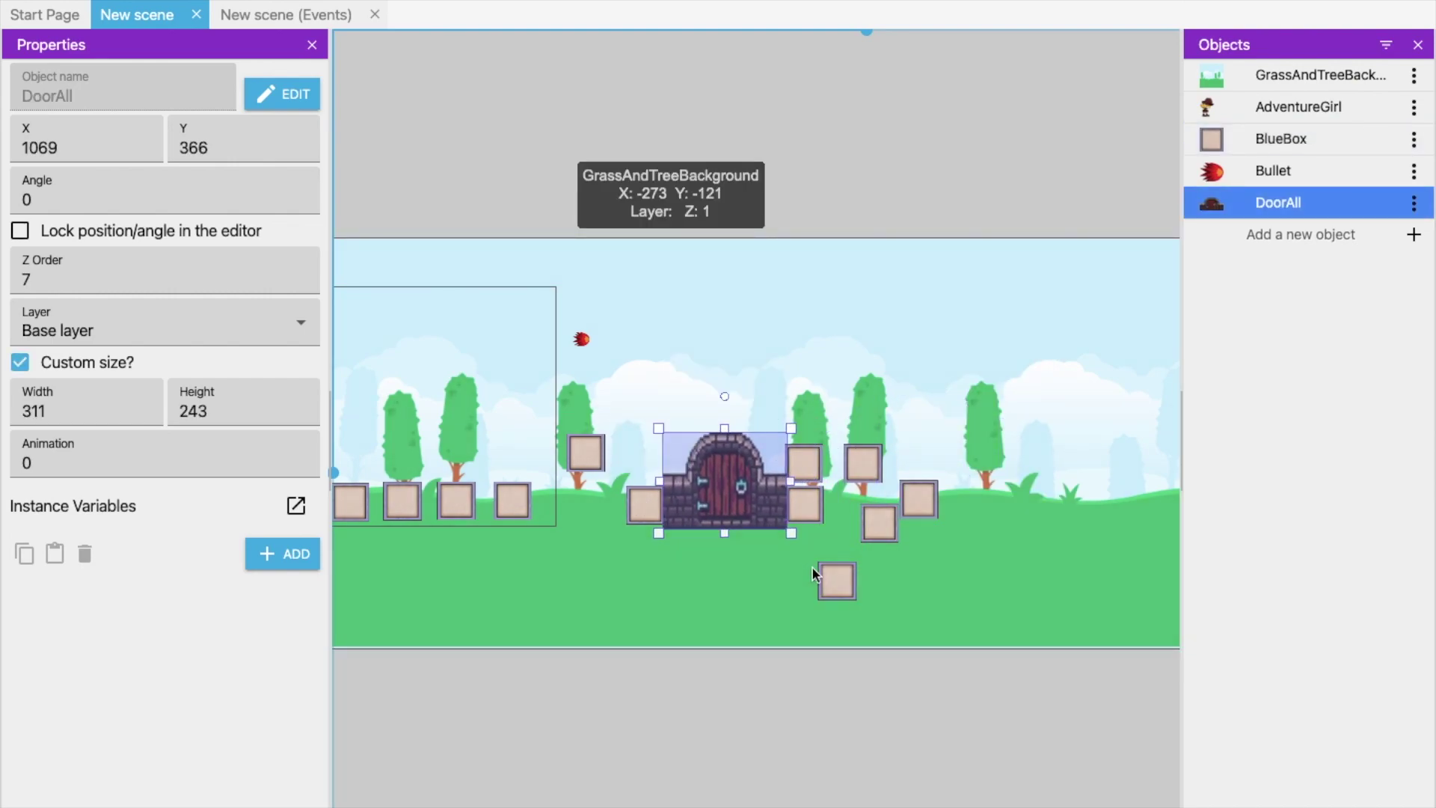
Line up the two displaced boxes and the raised box nearest the door in a row beyond the last ground-level BlueBox
click(831, 577)
drag(961, 539, 1039, 483)
drag(867, 527, 1110, 477)
drag(811, 447, 1158, 482)
click(729, 564)
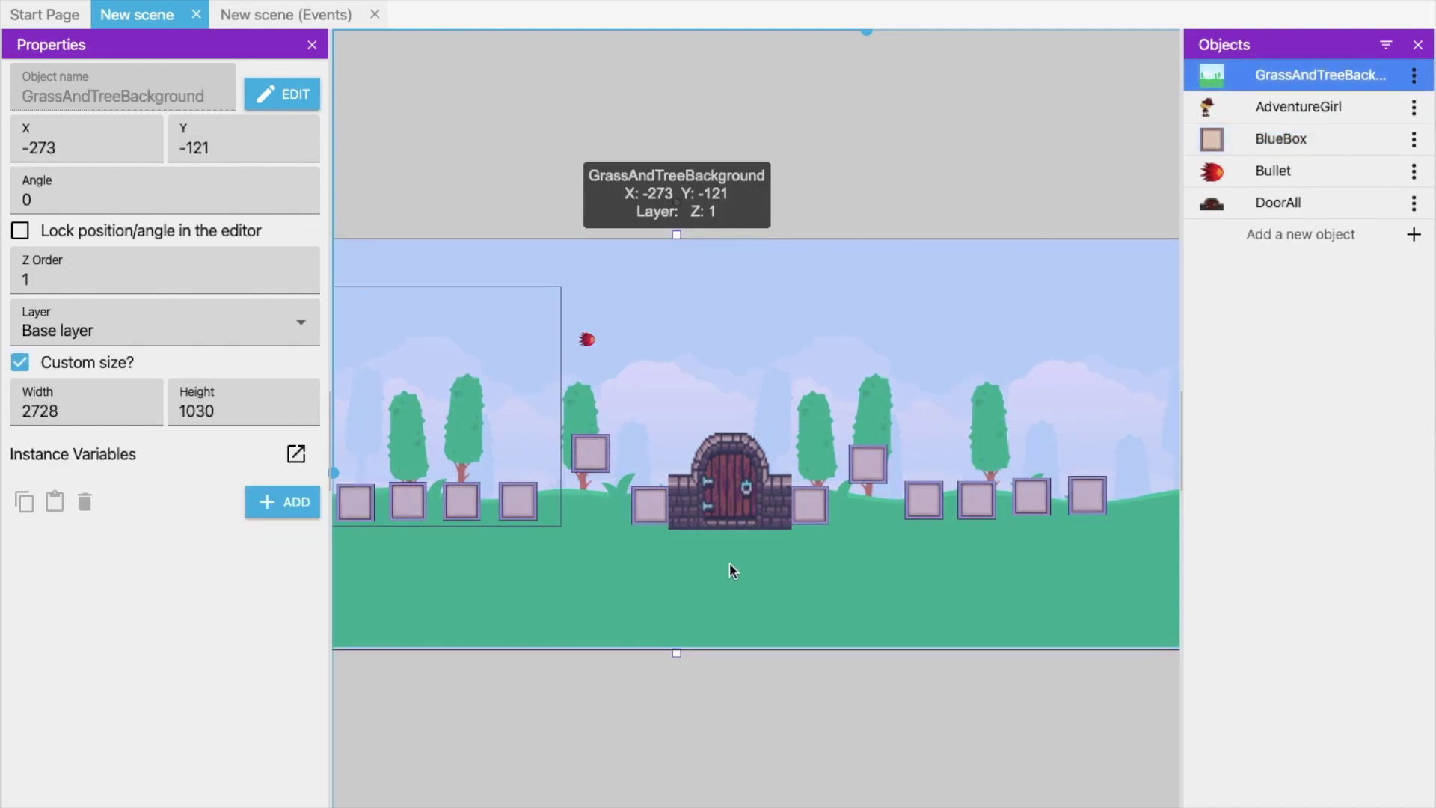
Give the DoorAll object the Platform behavior and apply the change
scroll(729, 565, left, 2)
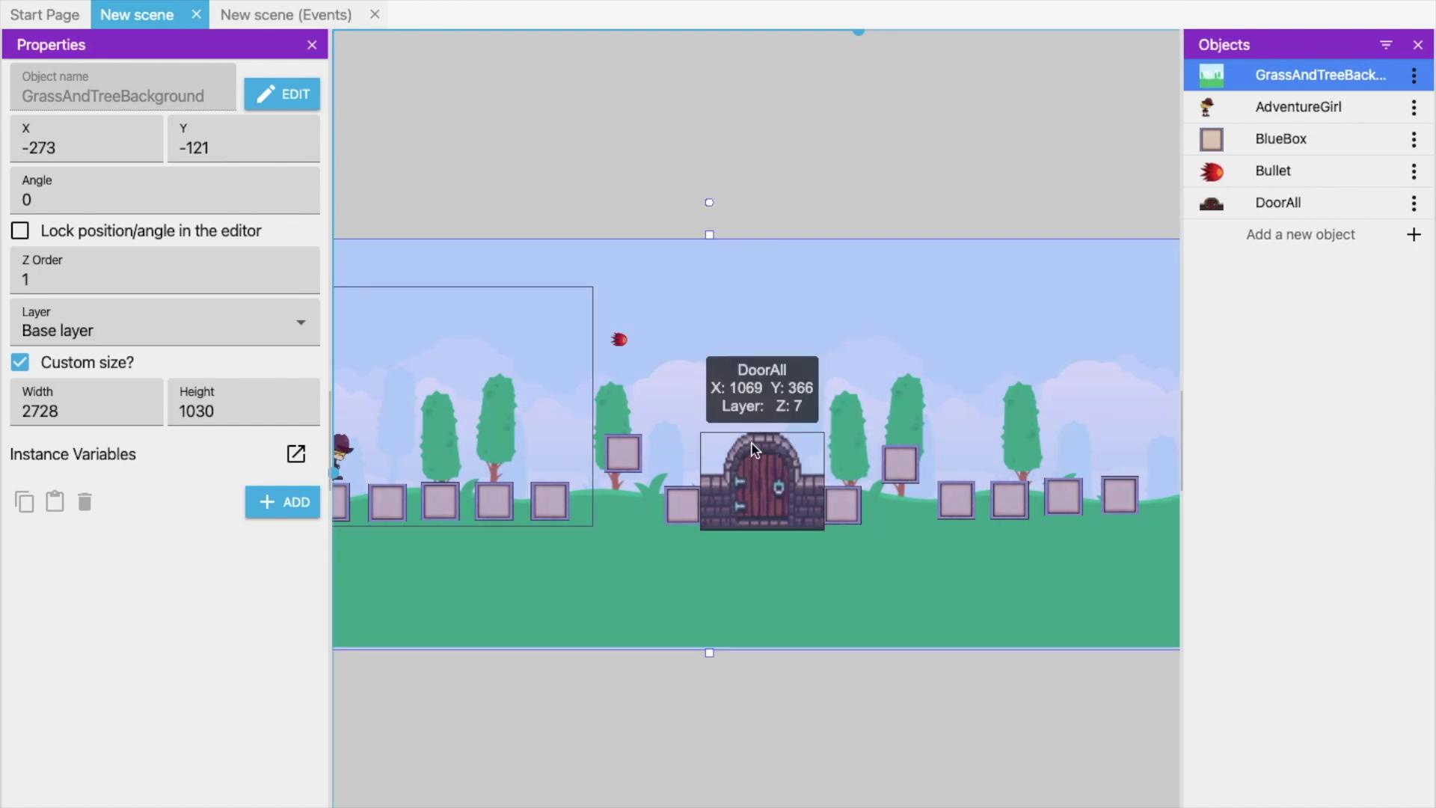
click(761, 485)
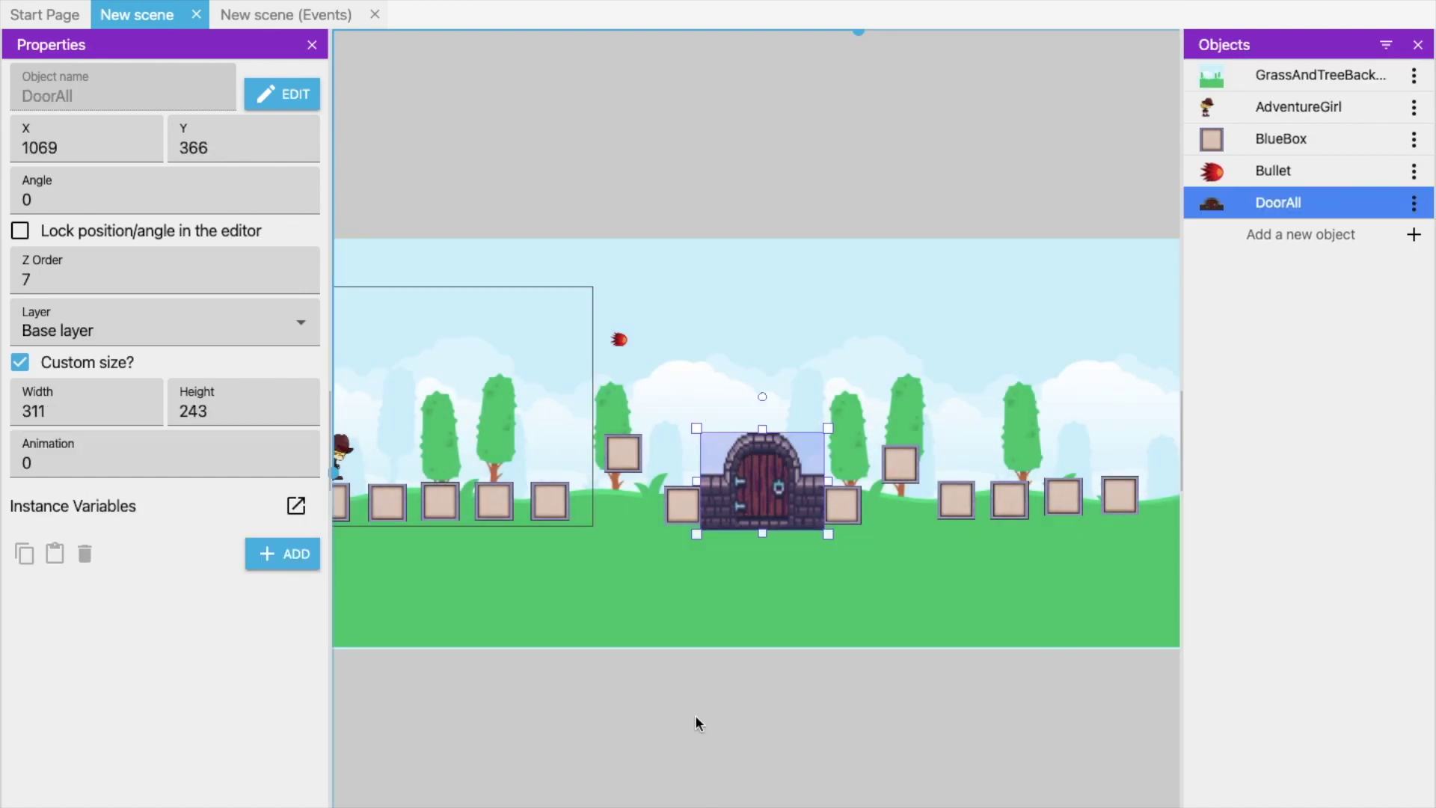
right_click(782, 475)
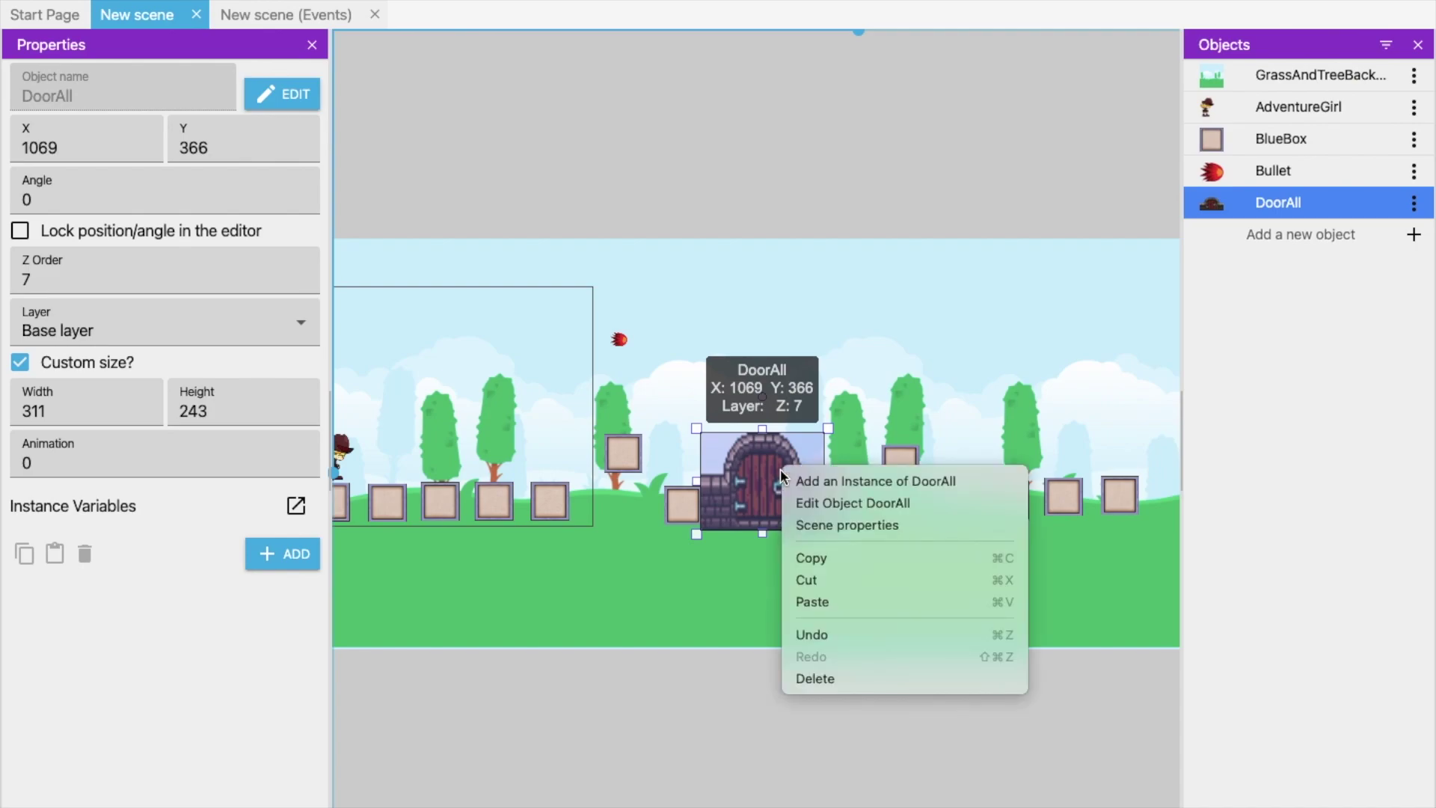
click(830, 508)
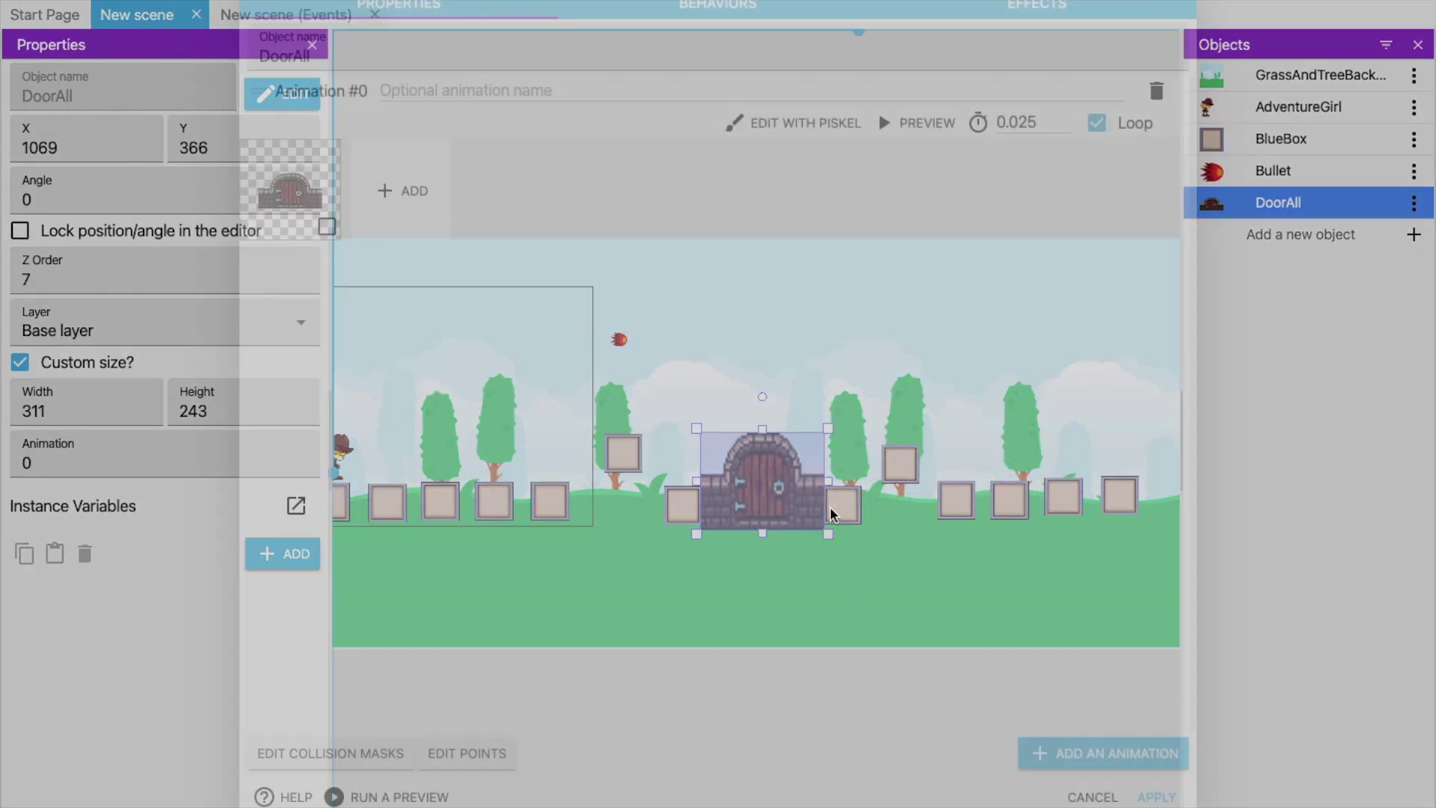
click(722, 4)
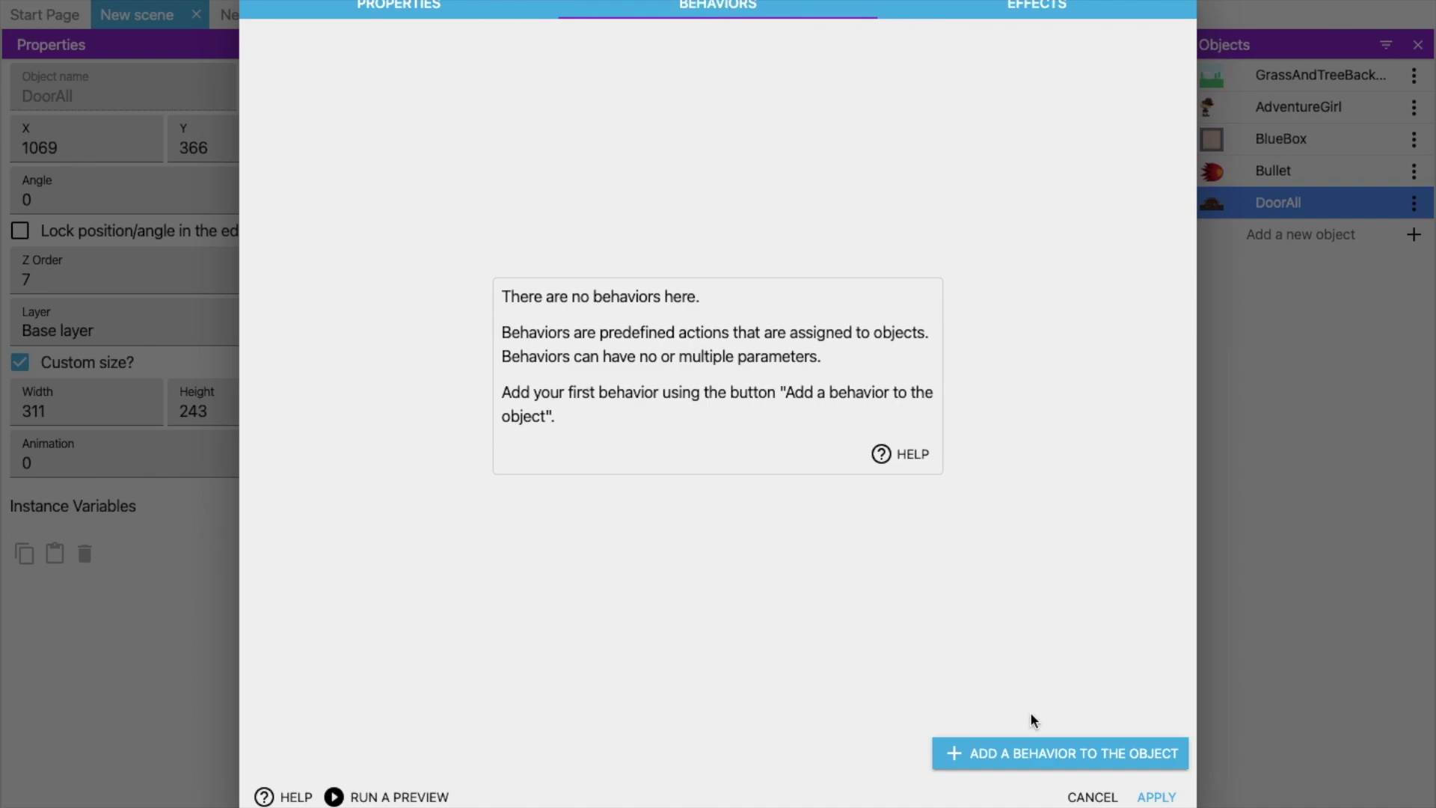
click(1025, 742)
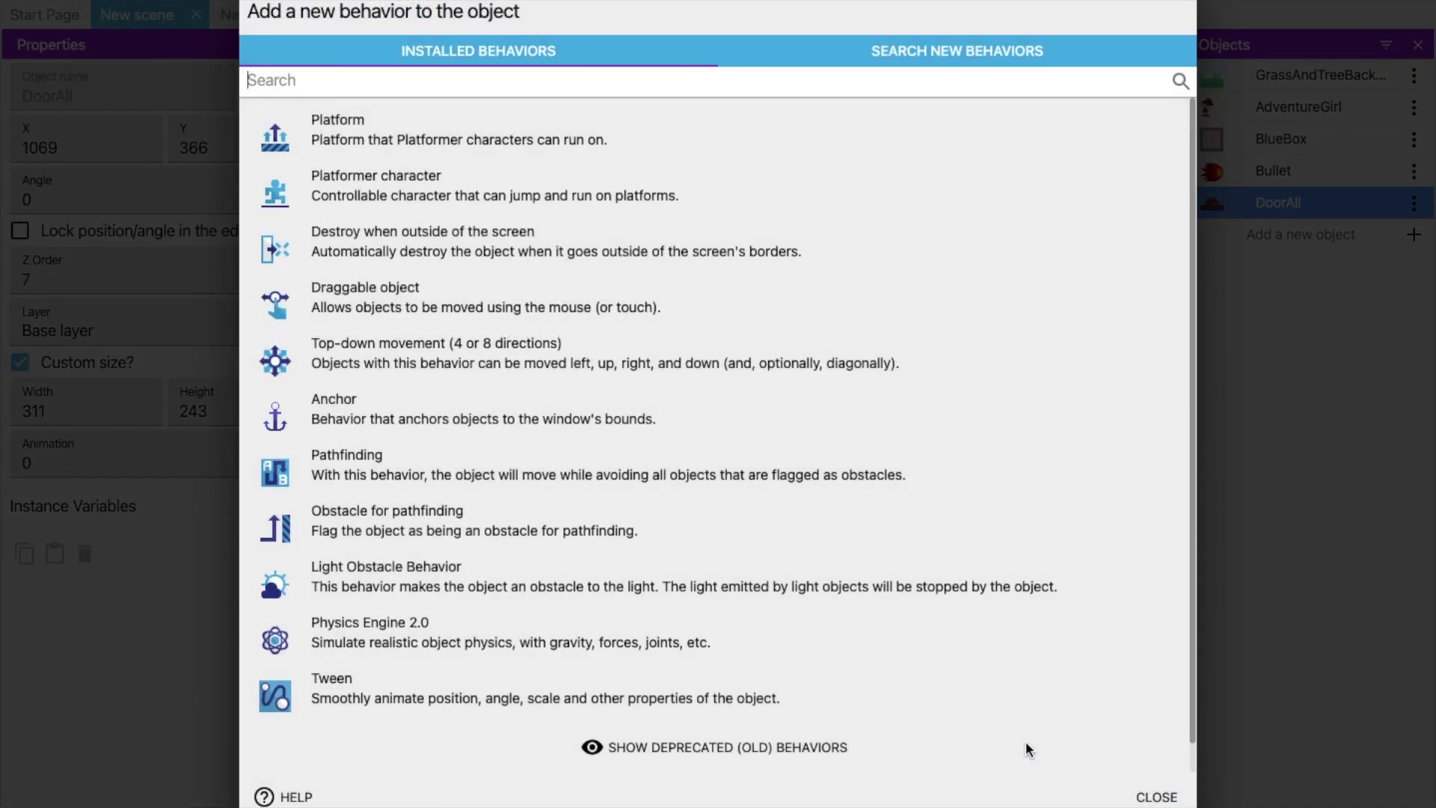
click(384, 128)
click(1156, 796)
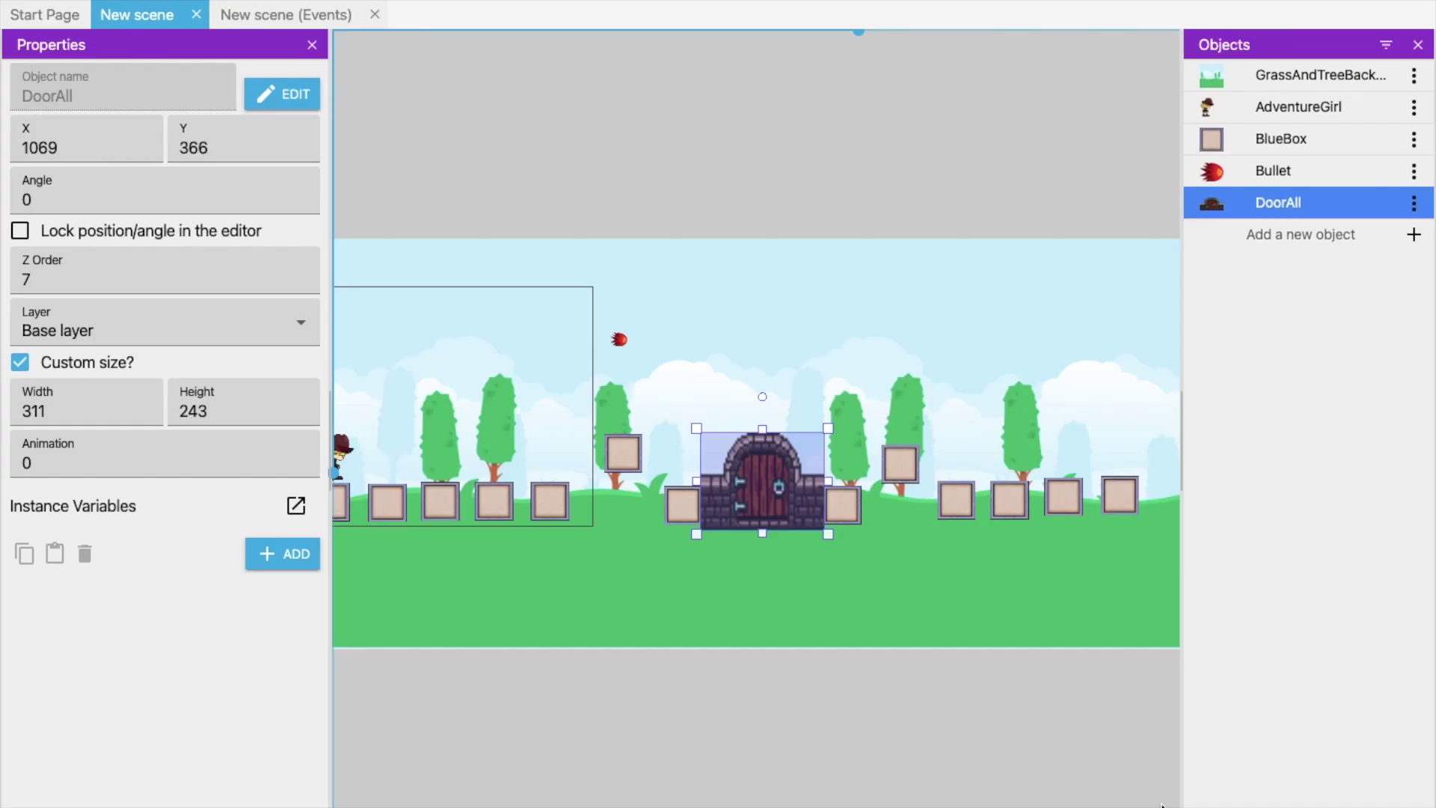
Preview the game and run and jump AdventureGirl across the boxes to test the door as an obstacle
click(658, 761)
click(82, 1)
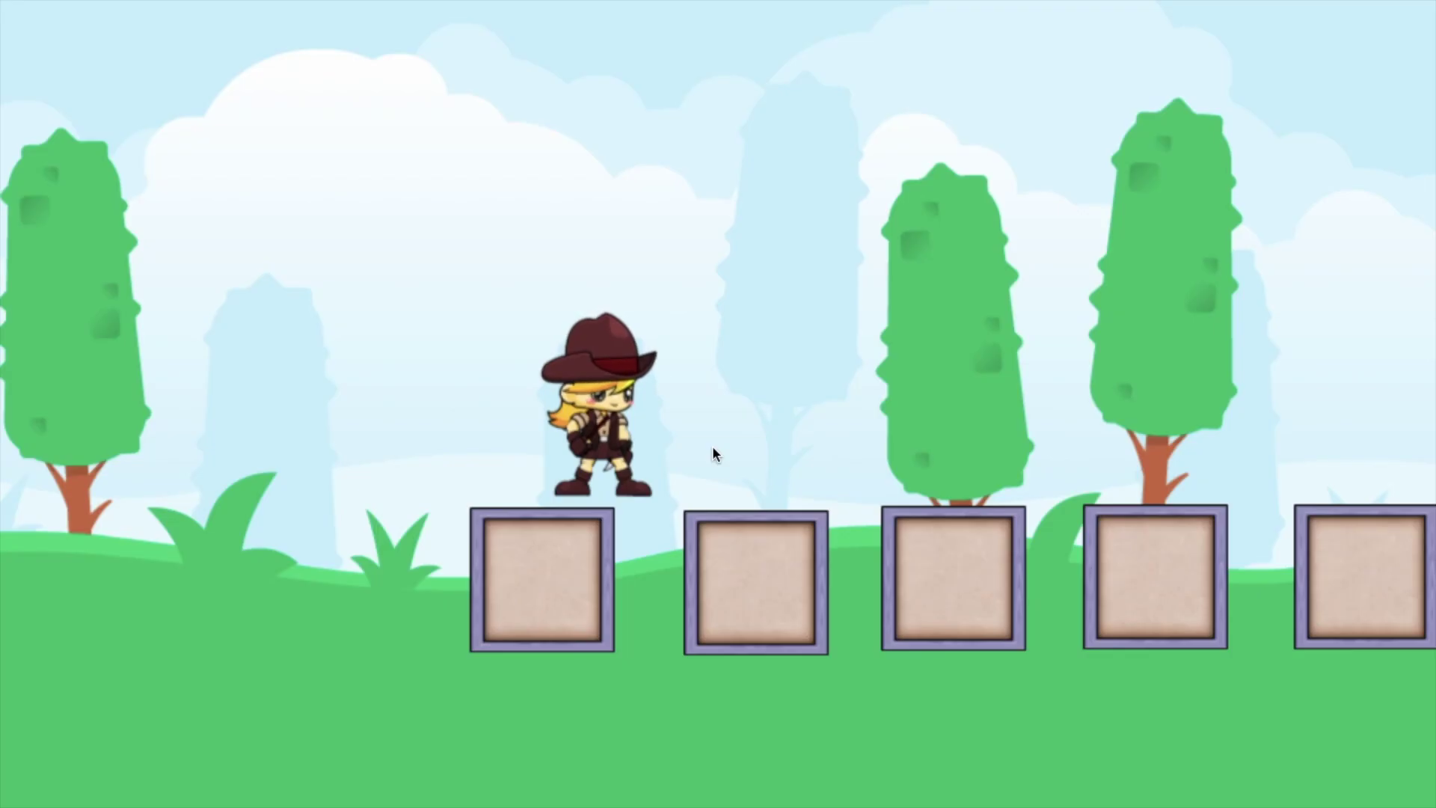
key(Right)
key(space)
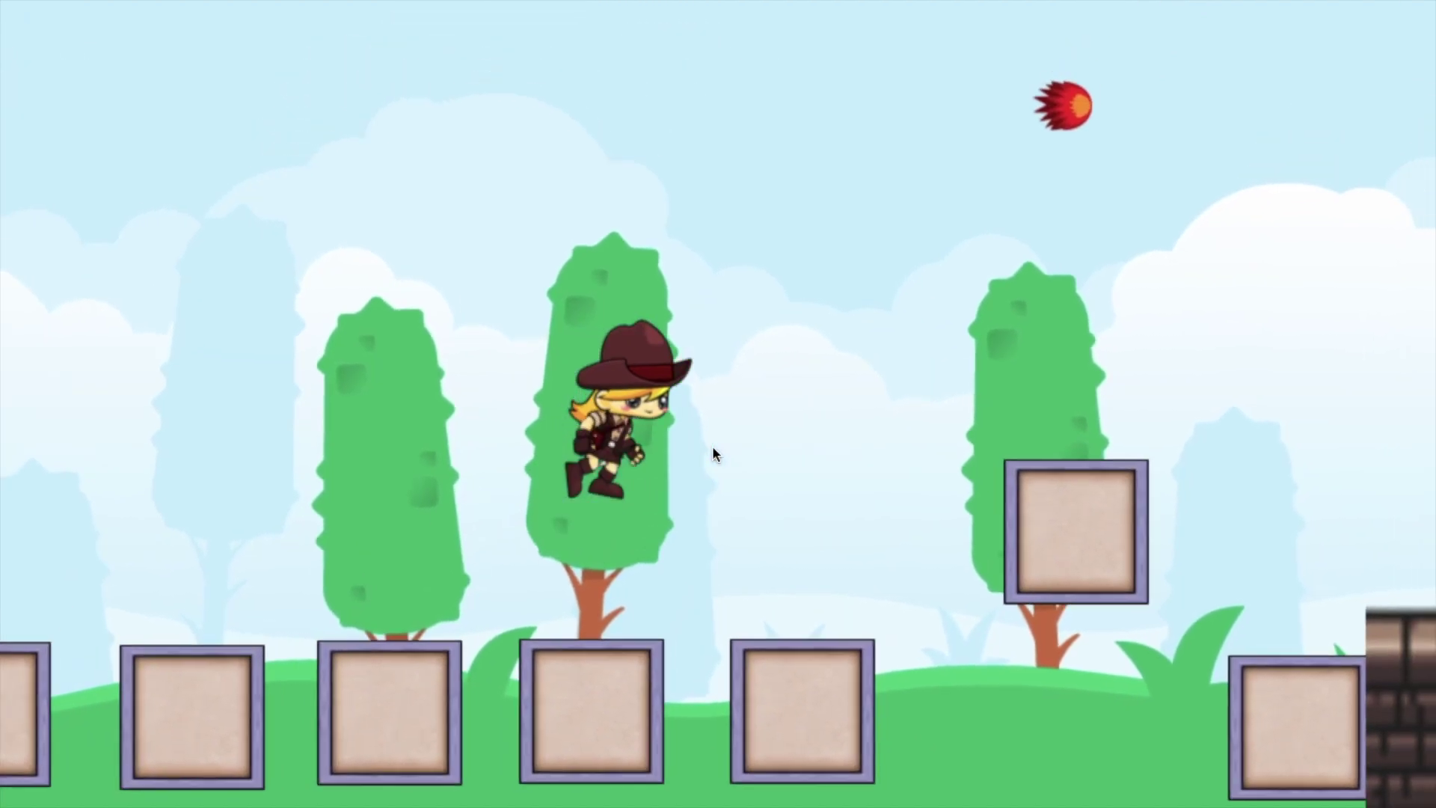
key(space)
key(space)
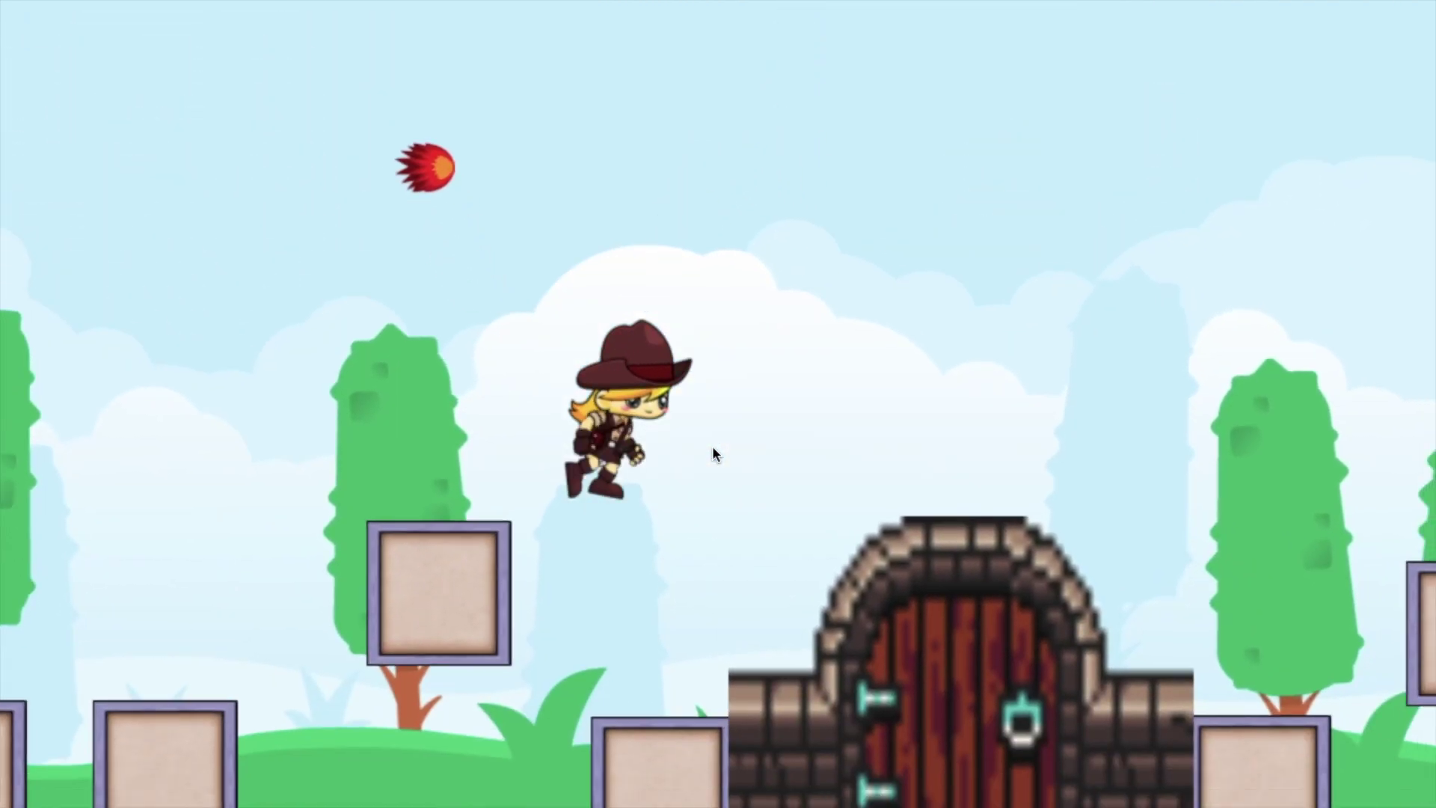
key(Right)
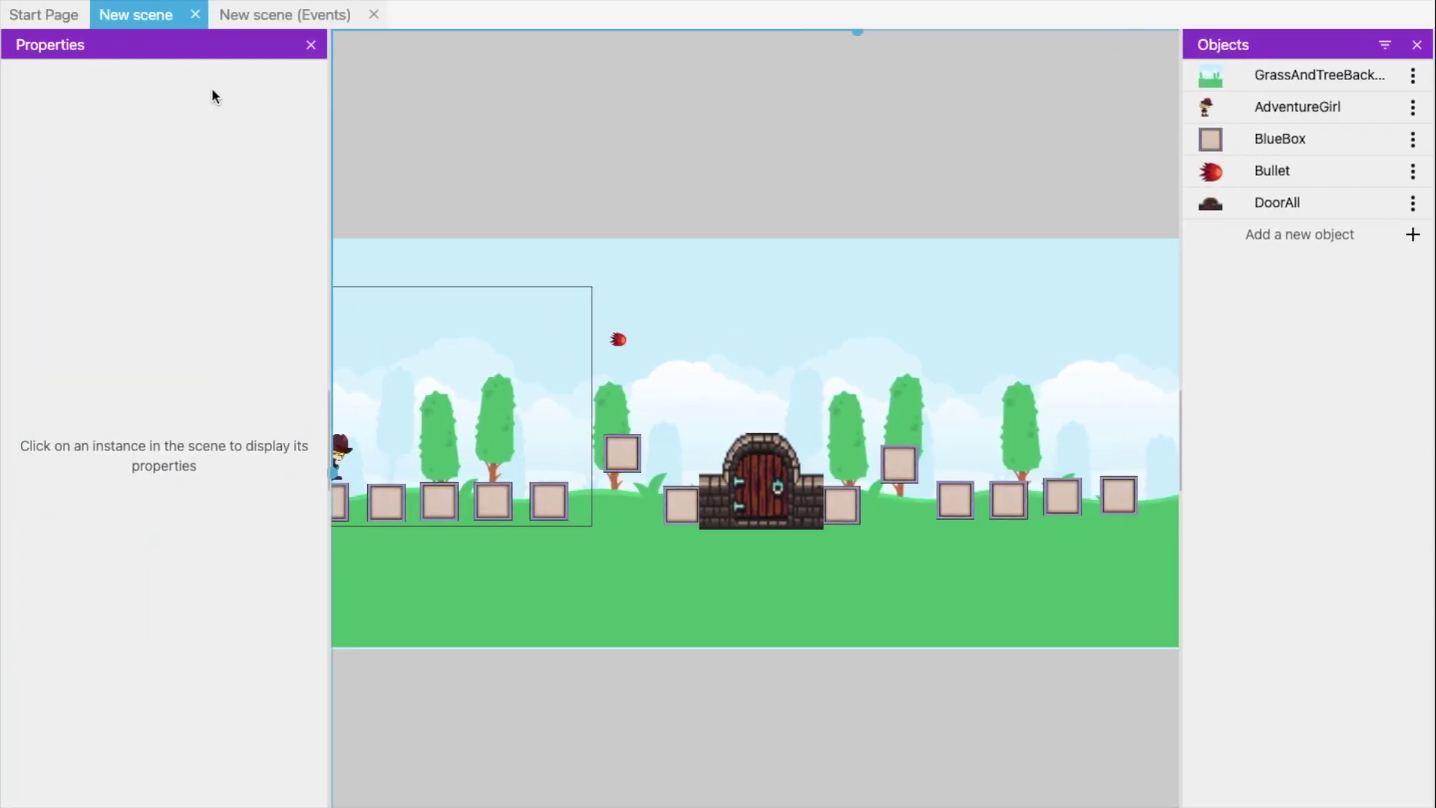
Move the last BlueBox of the row above DoorAll and stack three copies on it as a four-box column
click(794, 487)
click(903, 461)
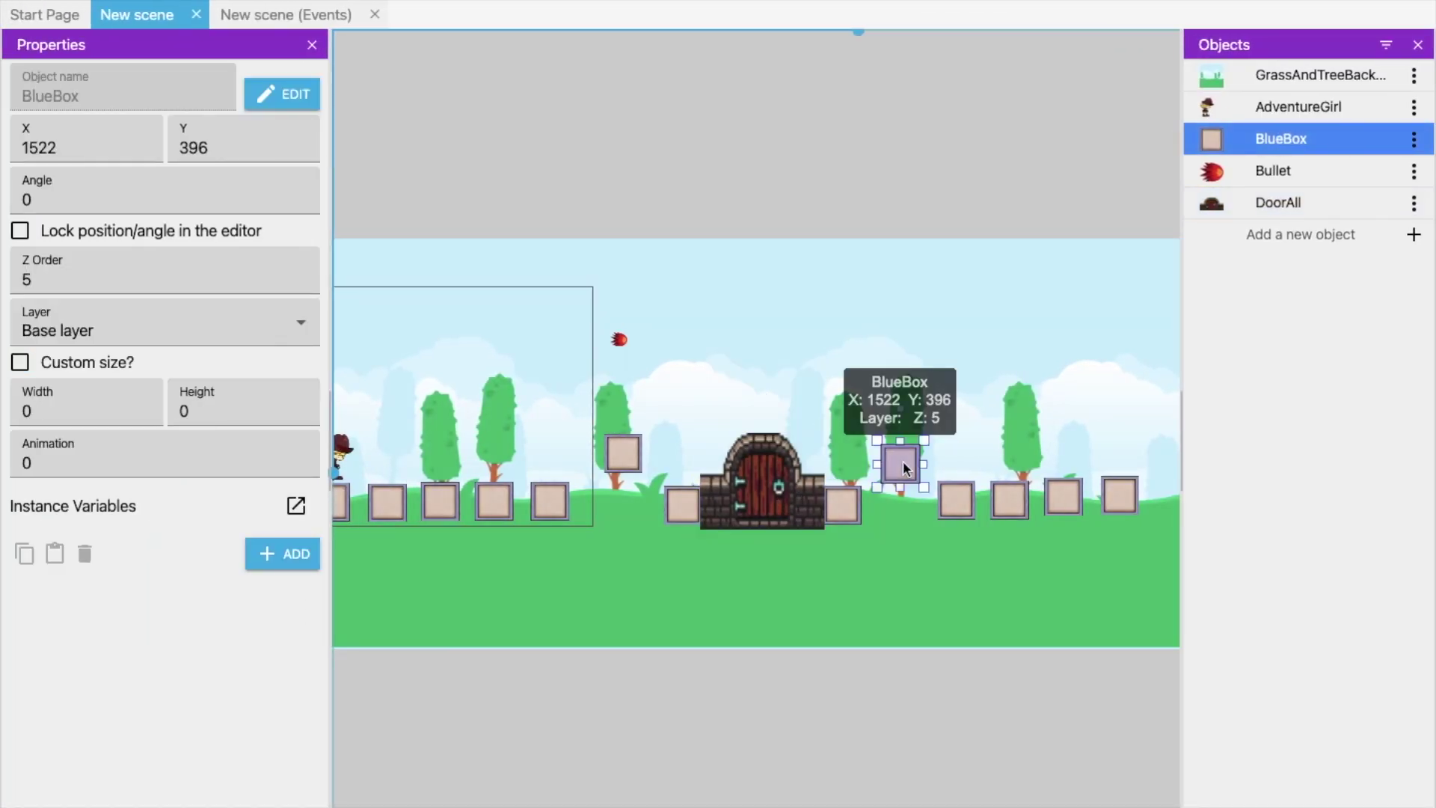
drag(1122, 488, 764, 356)
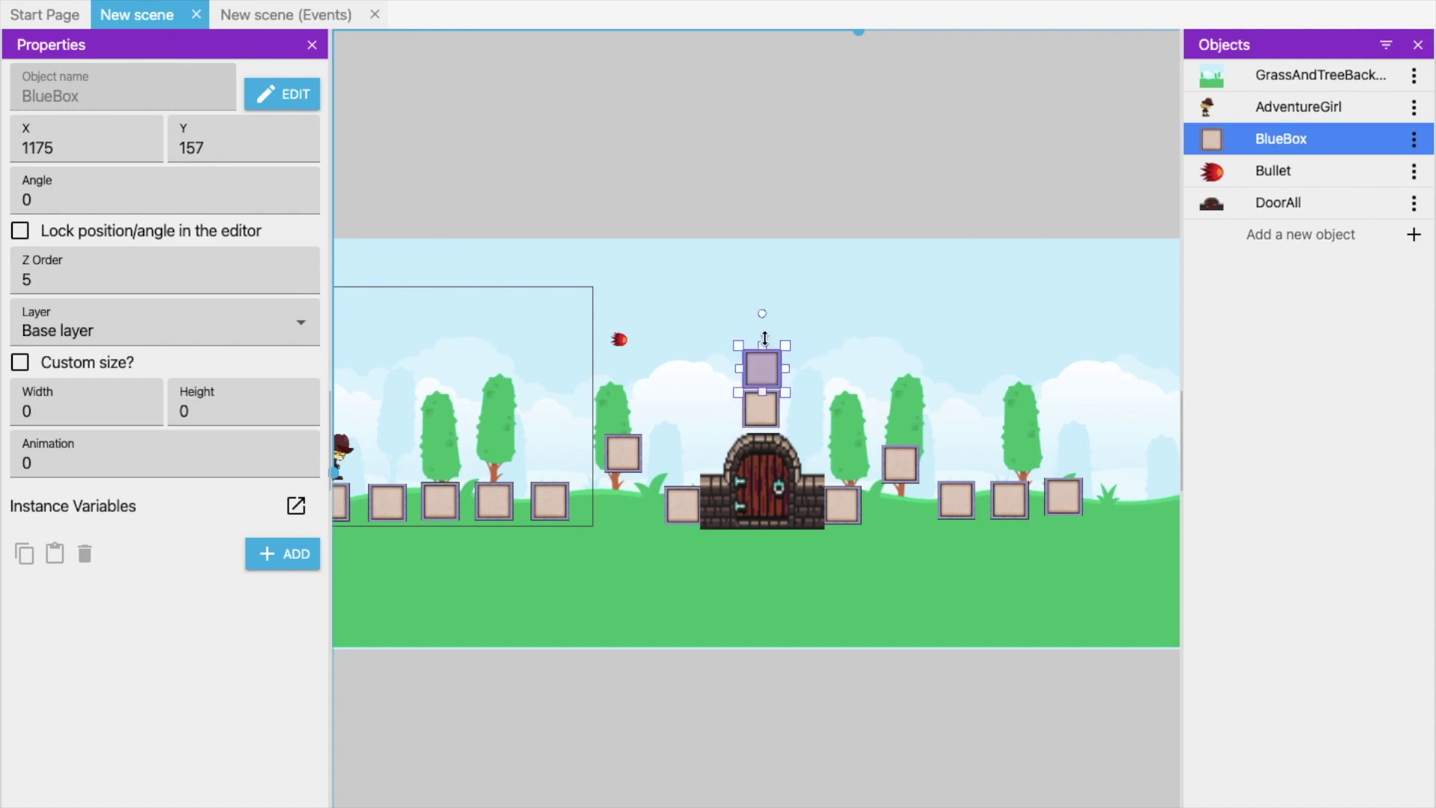
drag(760, 379, 760, 240)
click(792, 774)
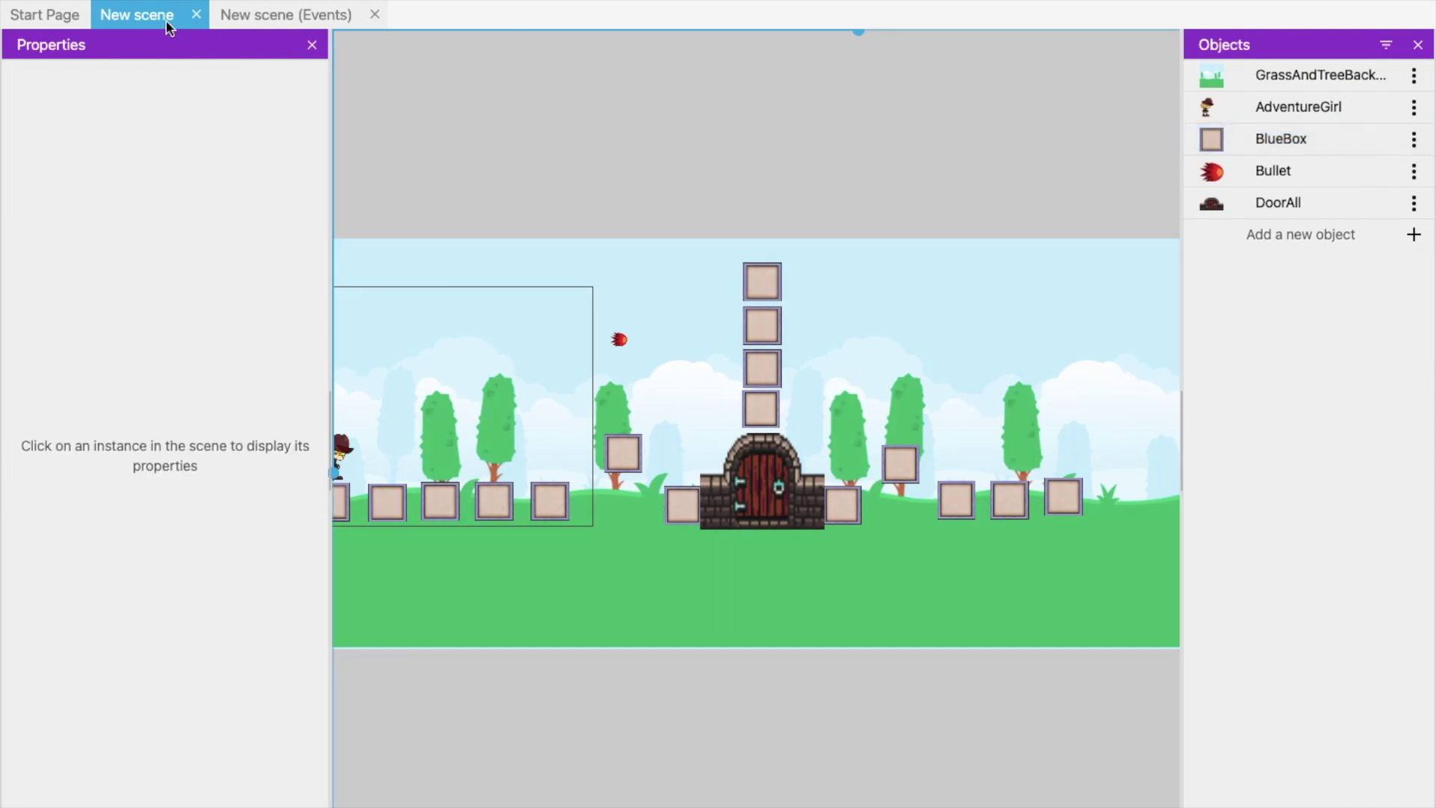
Preview the game and jump AdventureGirl up against the box column above the door to test whether it blocks her
click(114, 1)
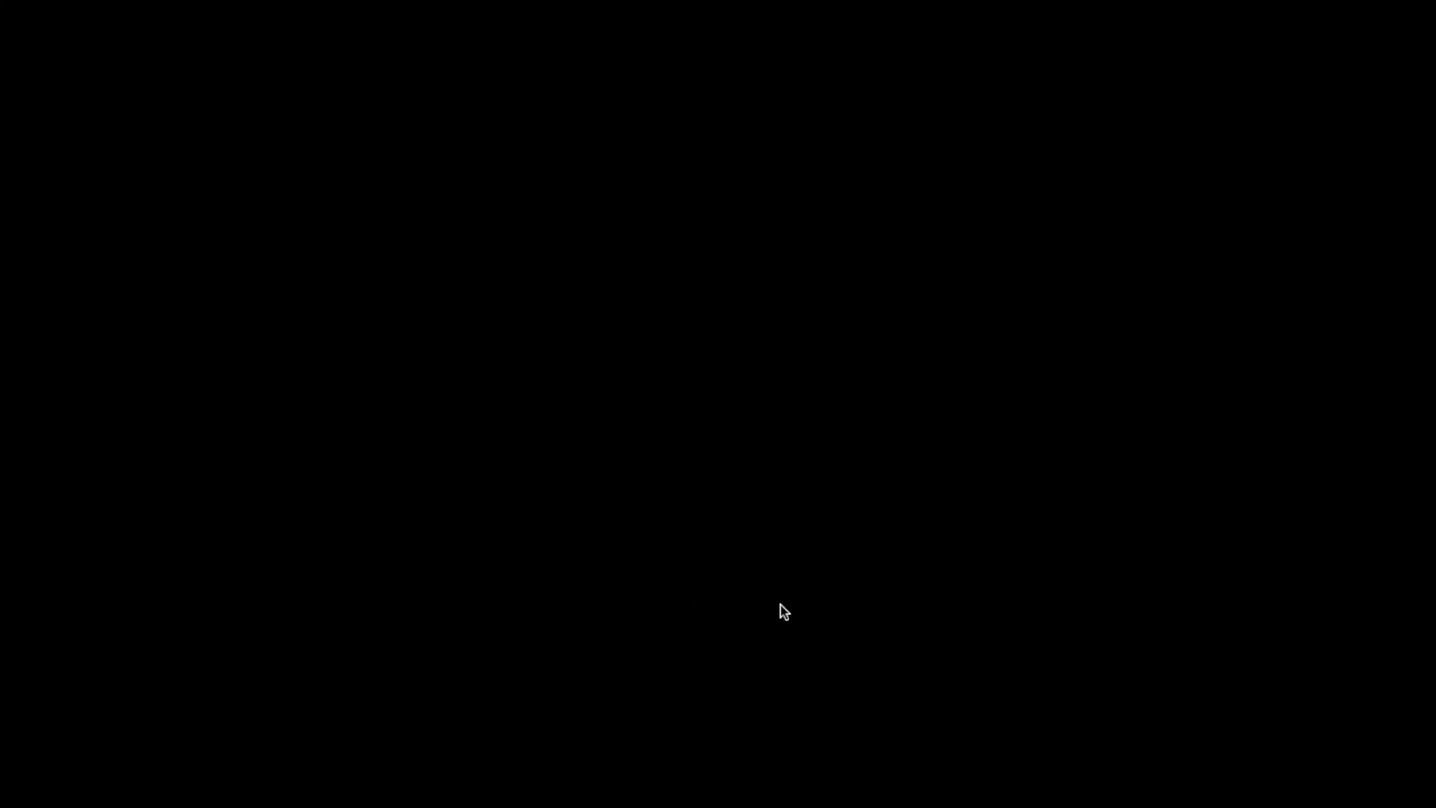
key(Right)
key(space)
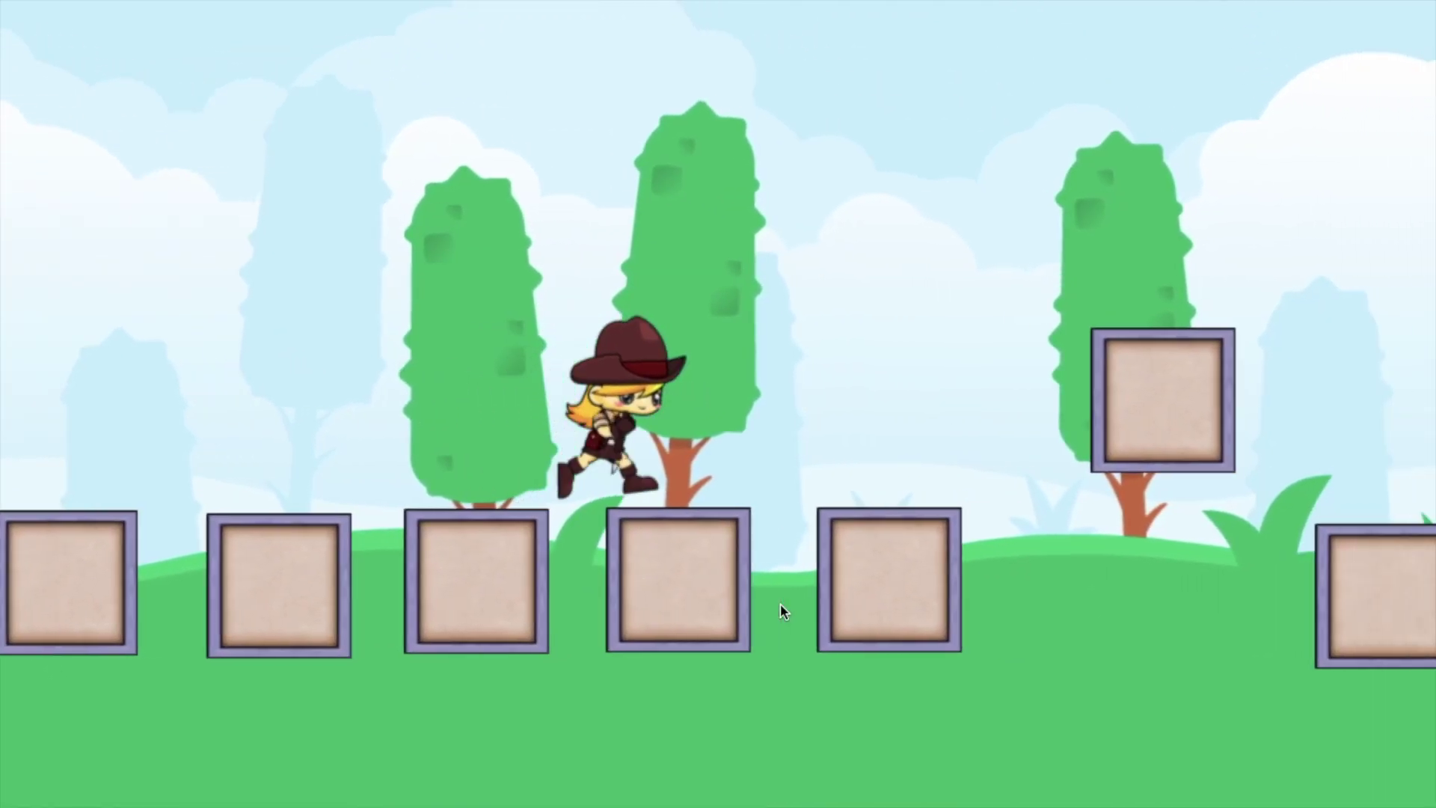
key(space)
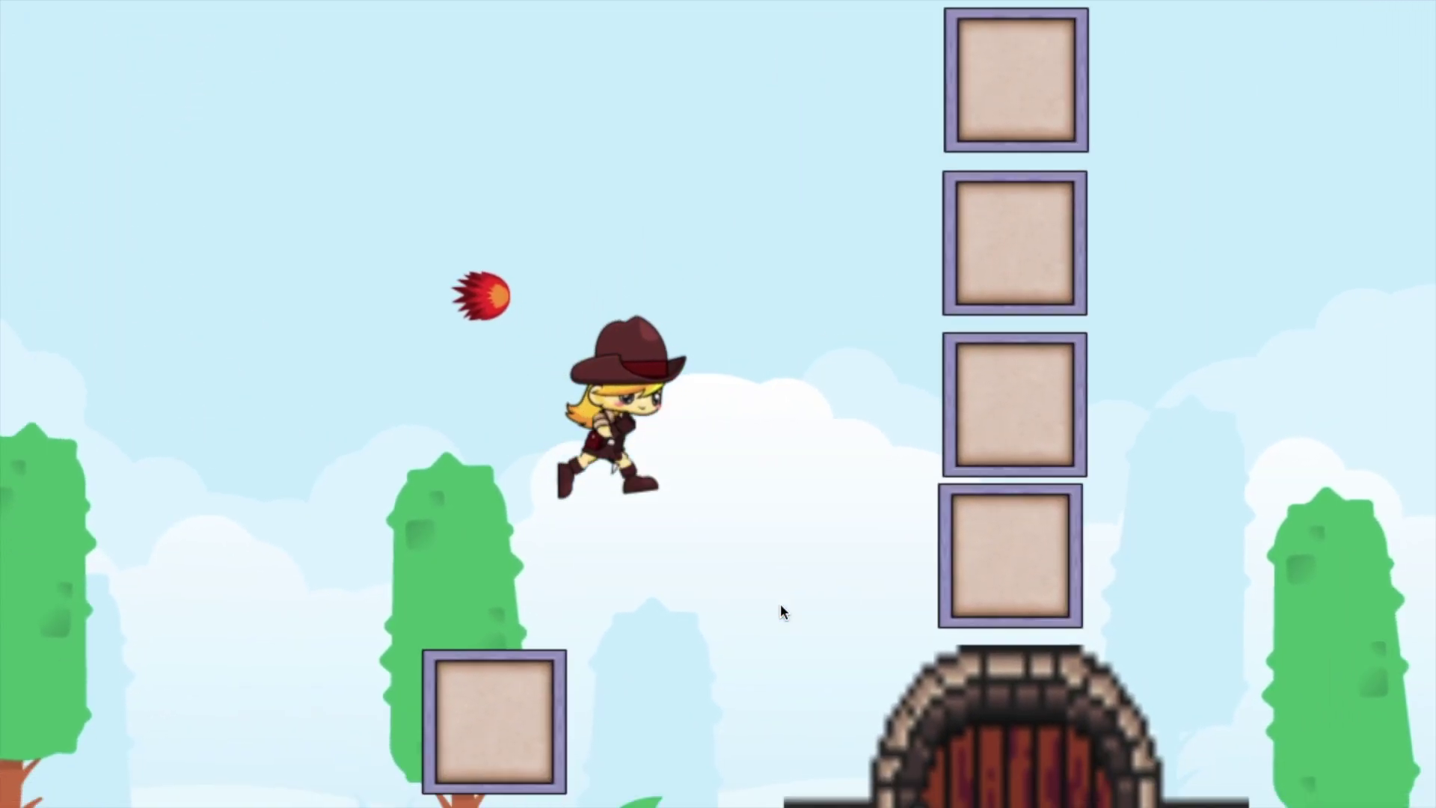
key(space)
key(space)
key(space)
key(space)
key(space)
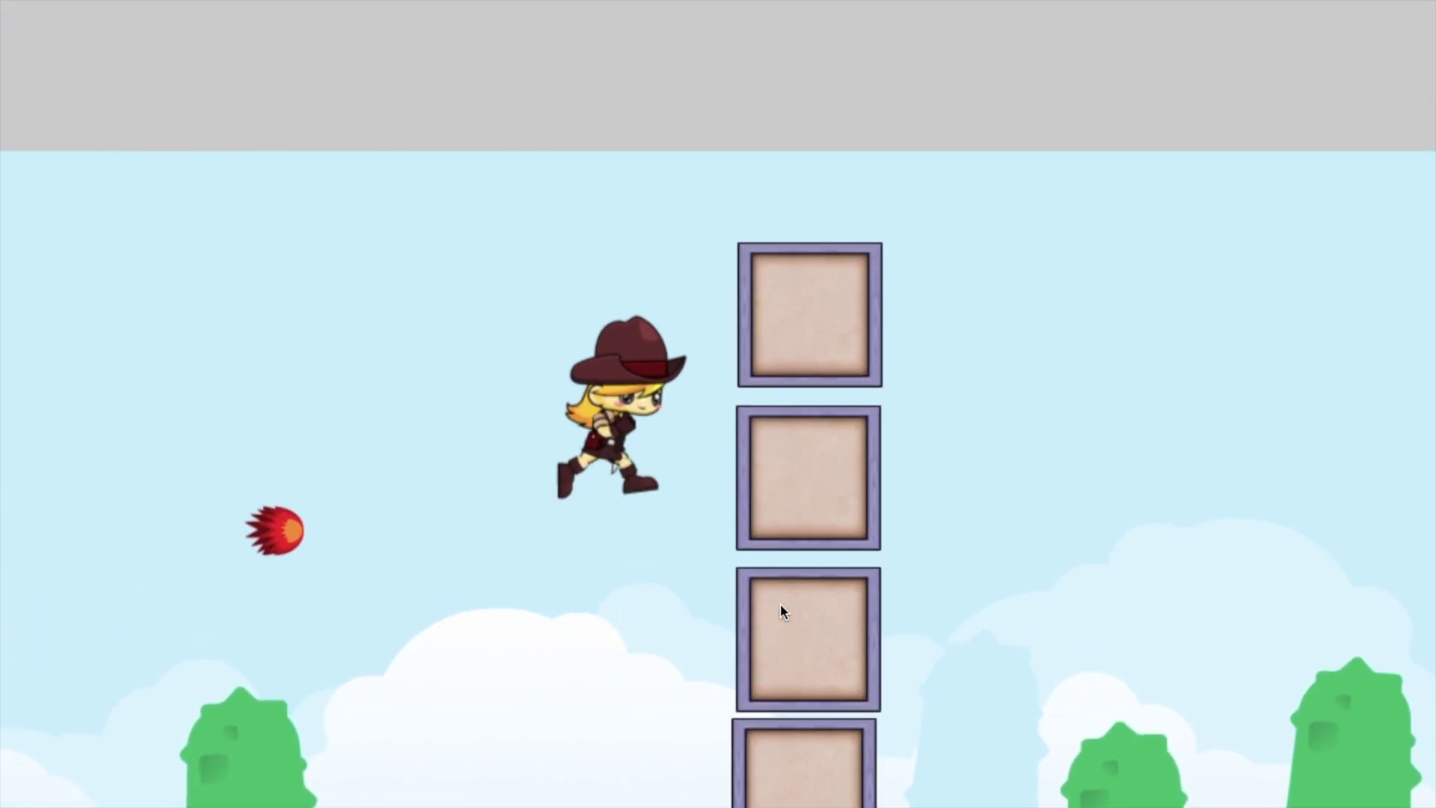
Make AdventureGirl jump once more beside the box column in the preview
key(space)
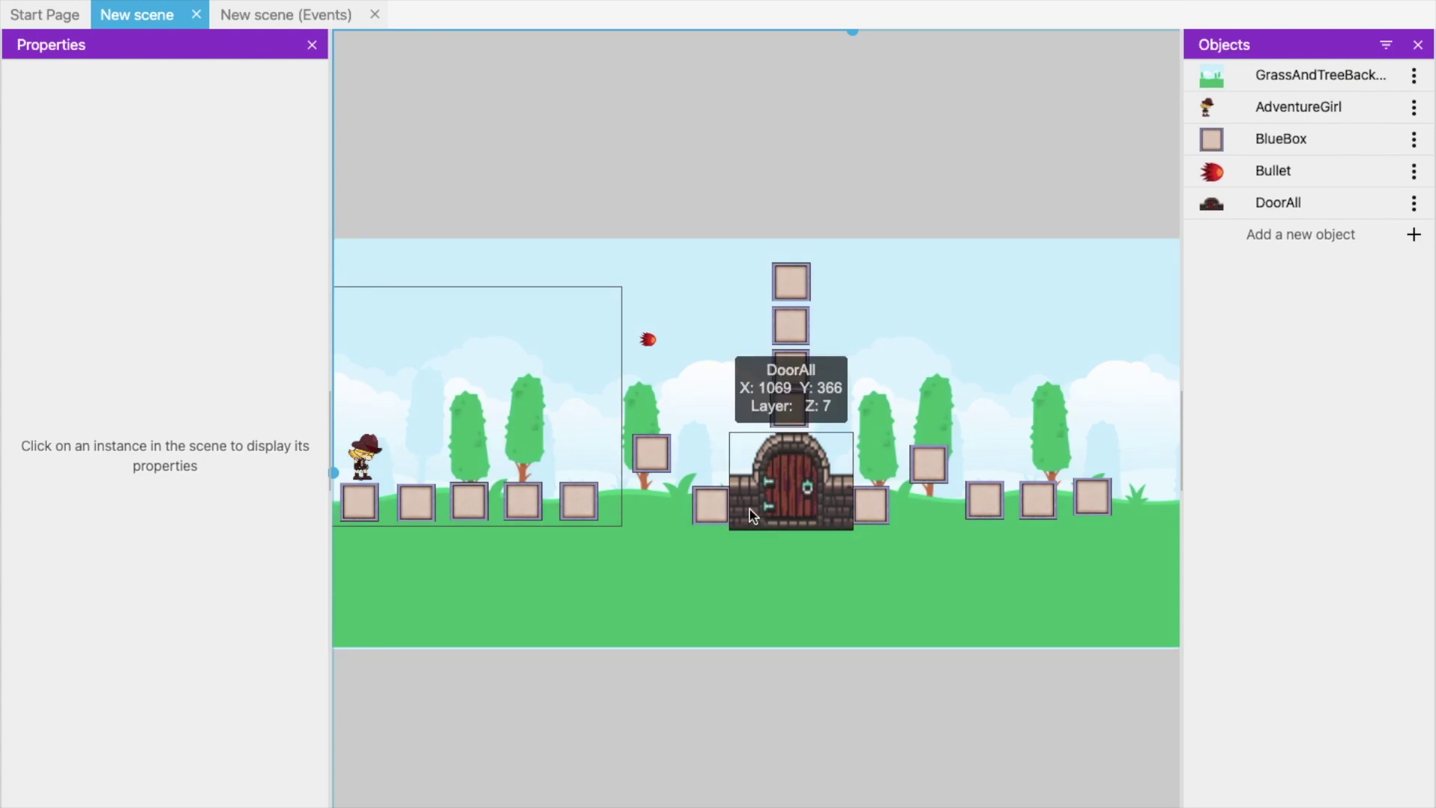
Find the Gold Key from 16x16 Pixel art RPG Items in the asset store by searching "key" and add it to the game
scroll(750, 510, left, 2)
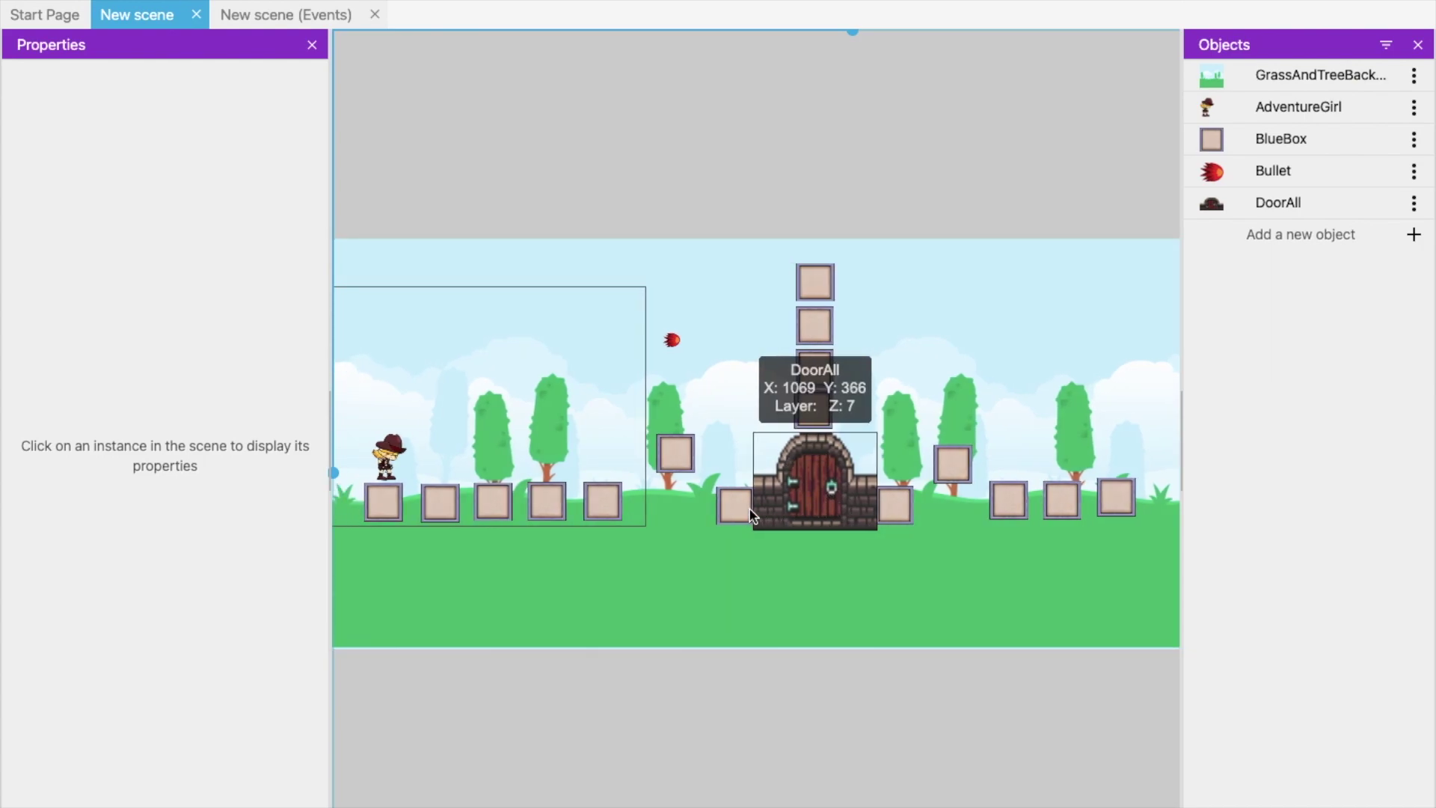
click(1259, 235)
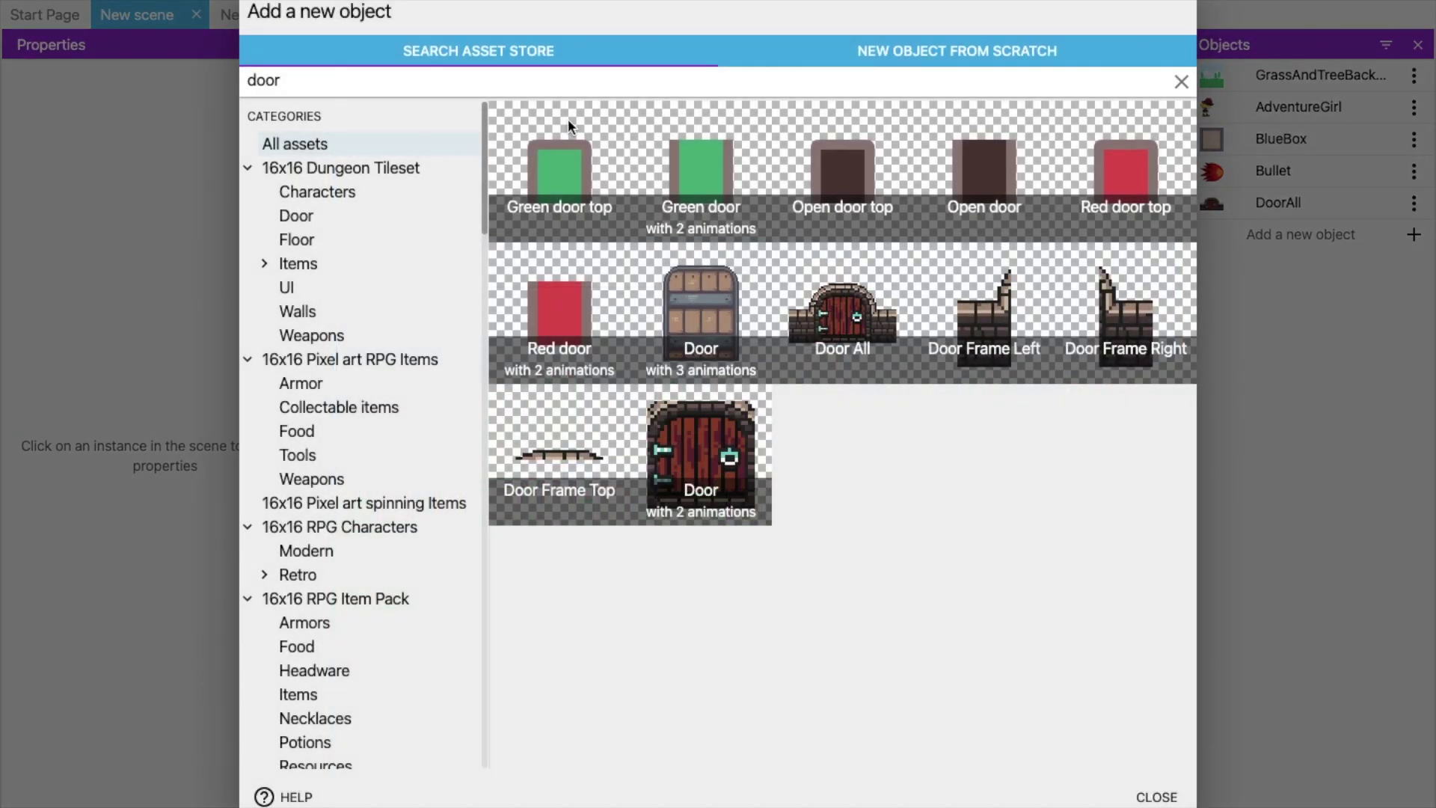
double_click(456, 87)
text(key)
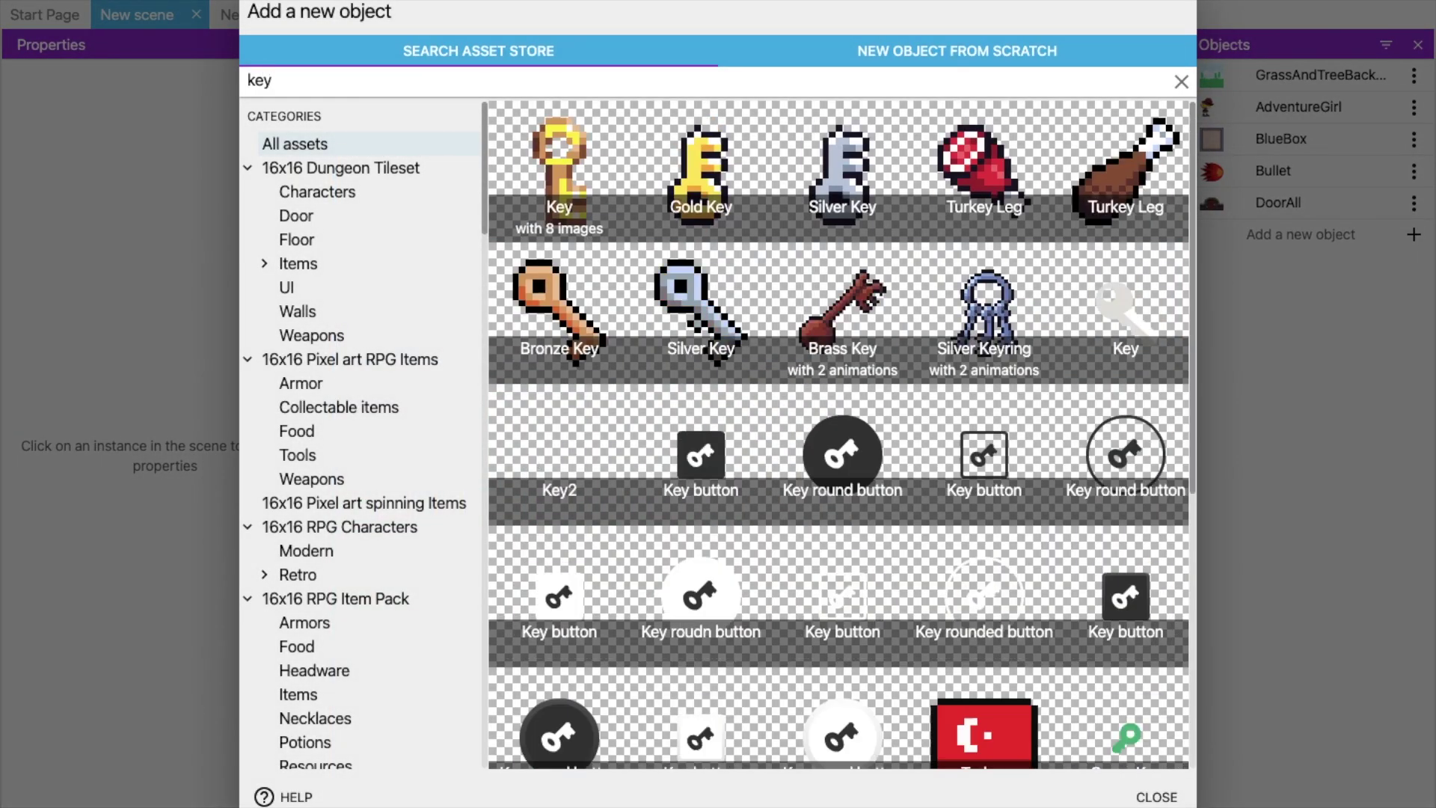
click(694, 188)
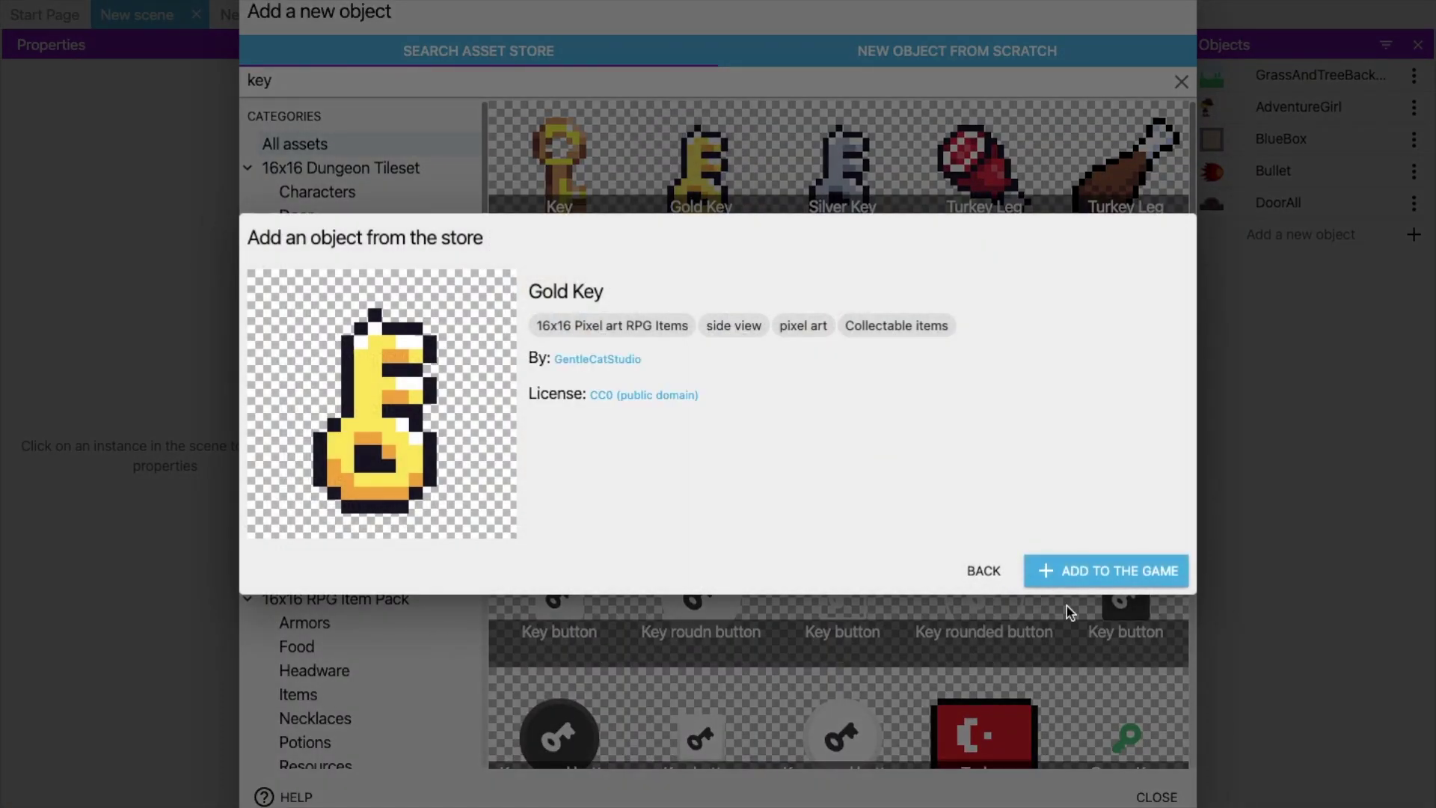
click(1084, 575)
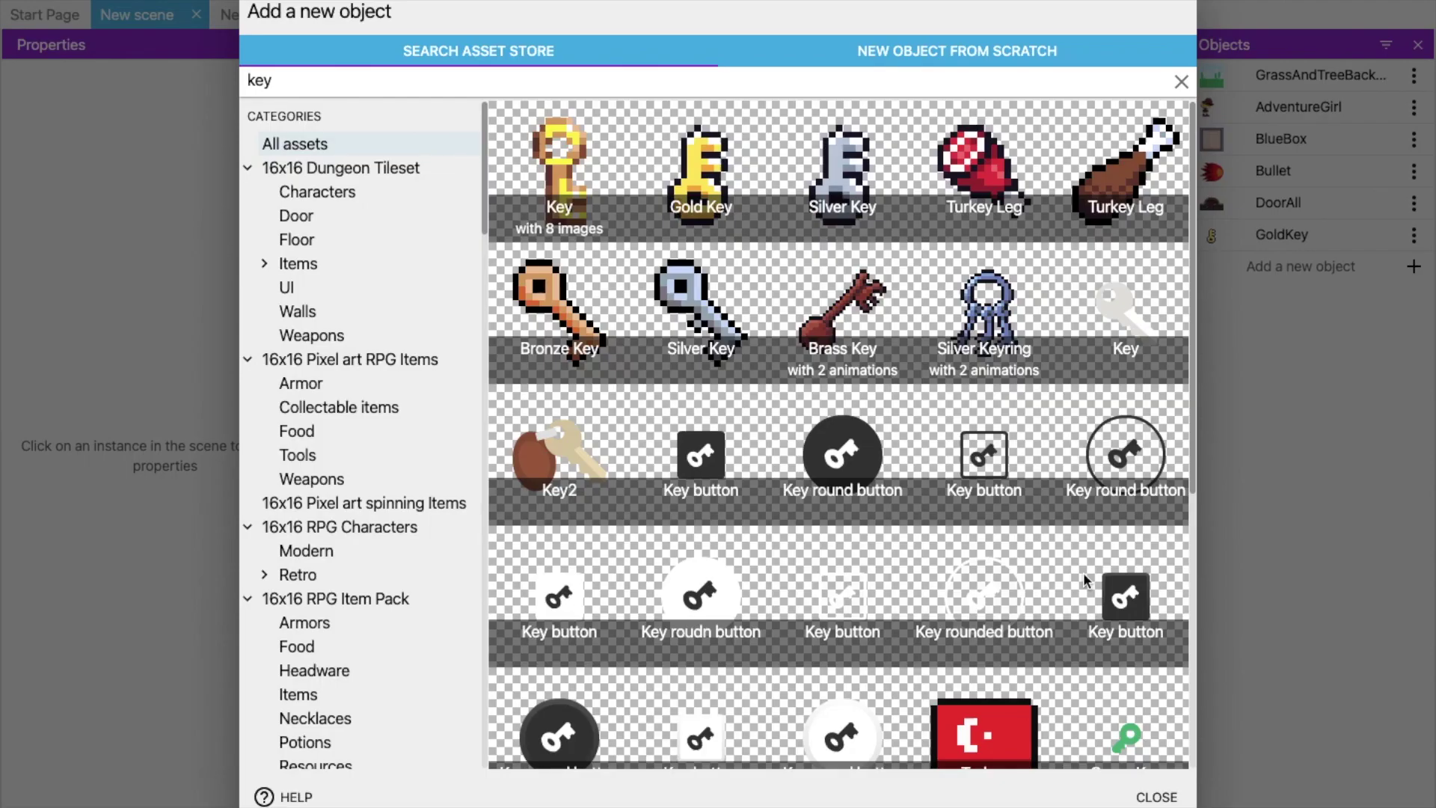
click(1149, 797)
Place a GoldKey instance in the air above the second box of the first row, near AdventureGirl
scroll(572, 607, left, 2)
drag(1277, 240, 481, 385)
click(689, 580)
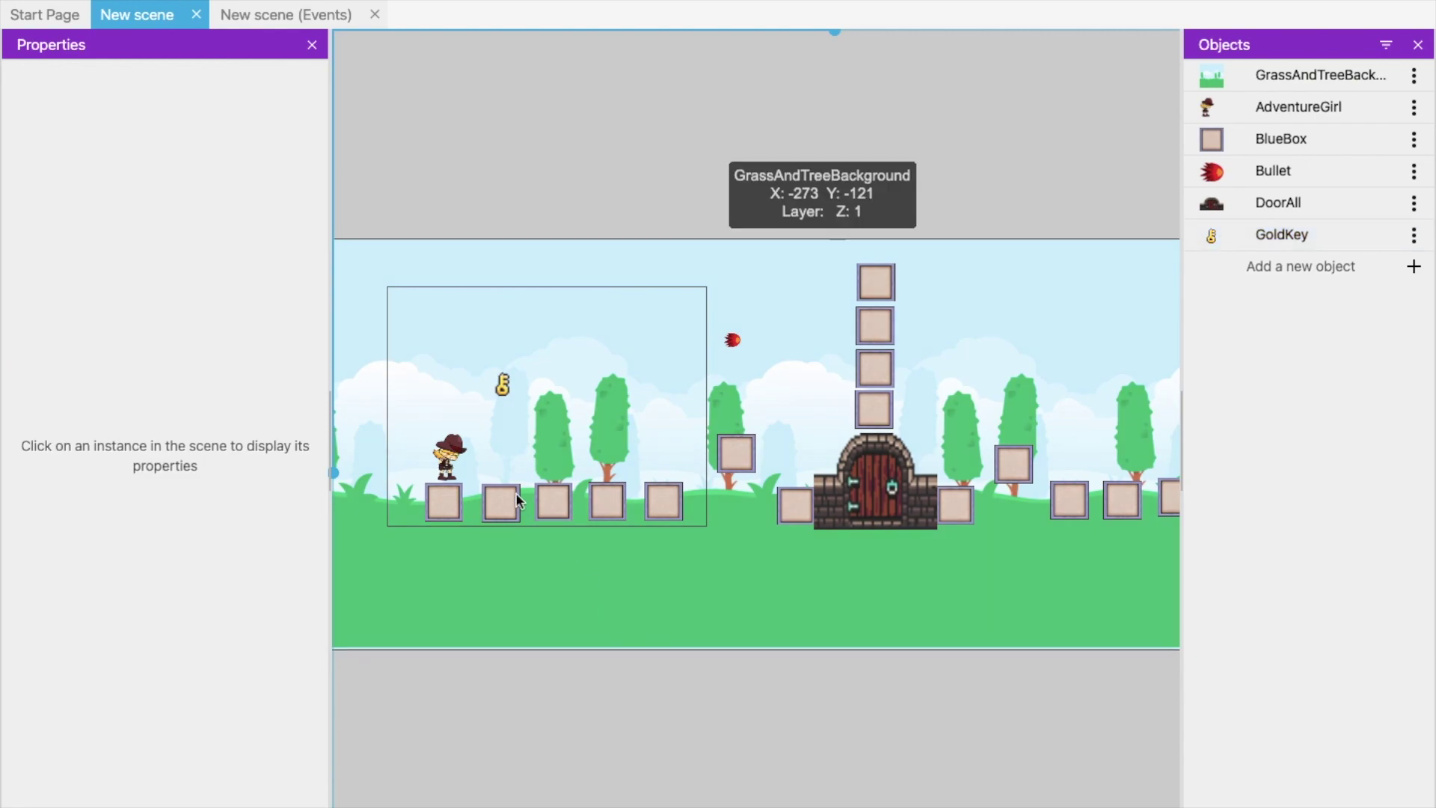
click(449, 454)
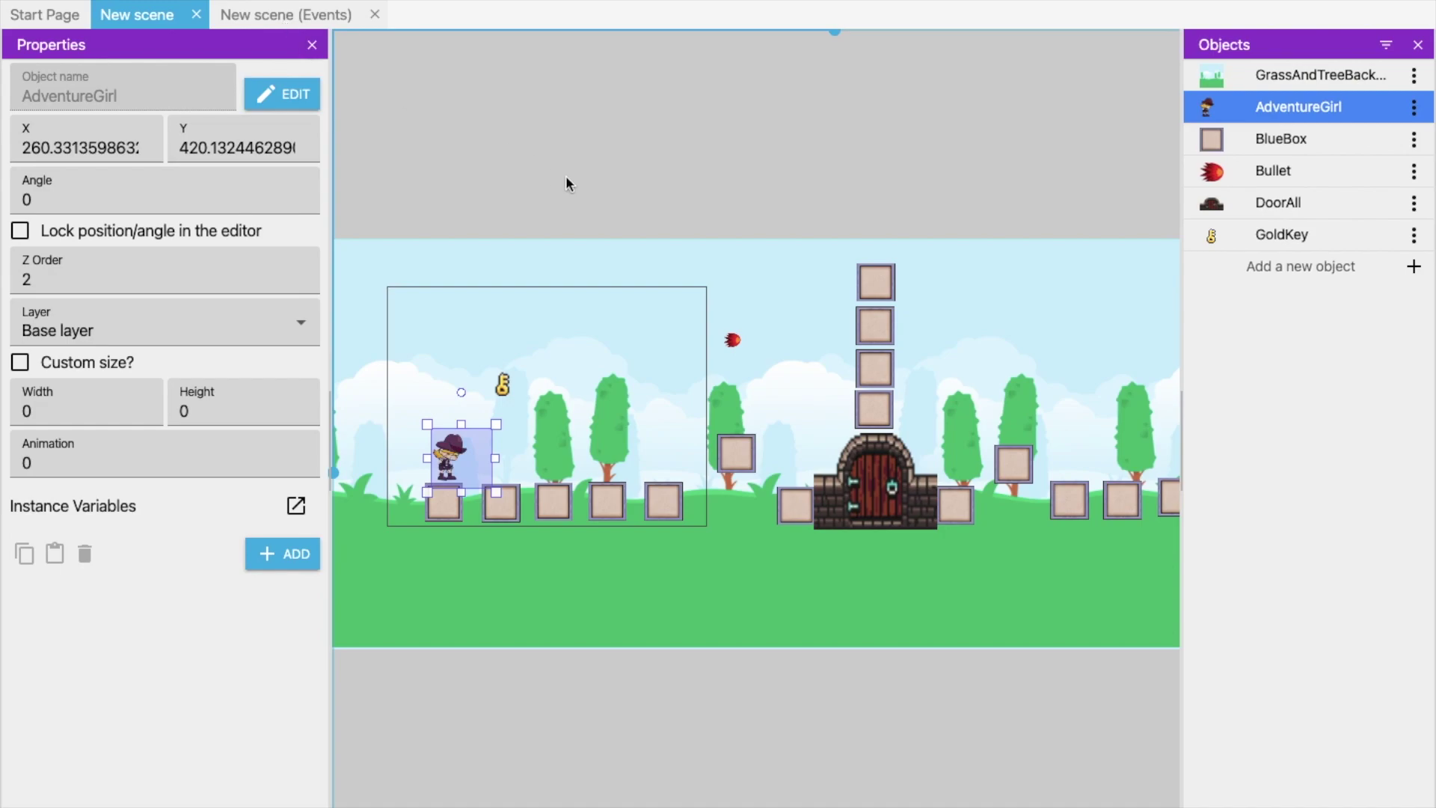
Add a scene event below the Camera event with the condition that AdventureGirl is in collision with GoldKey
click(252, 12)
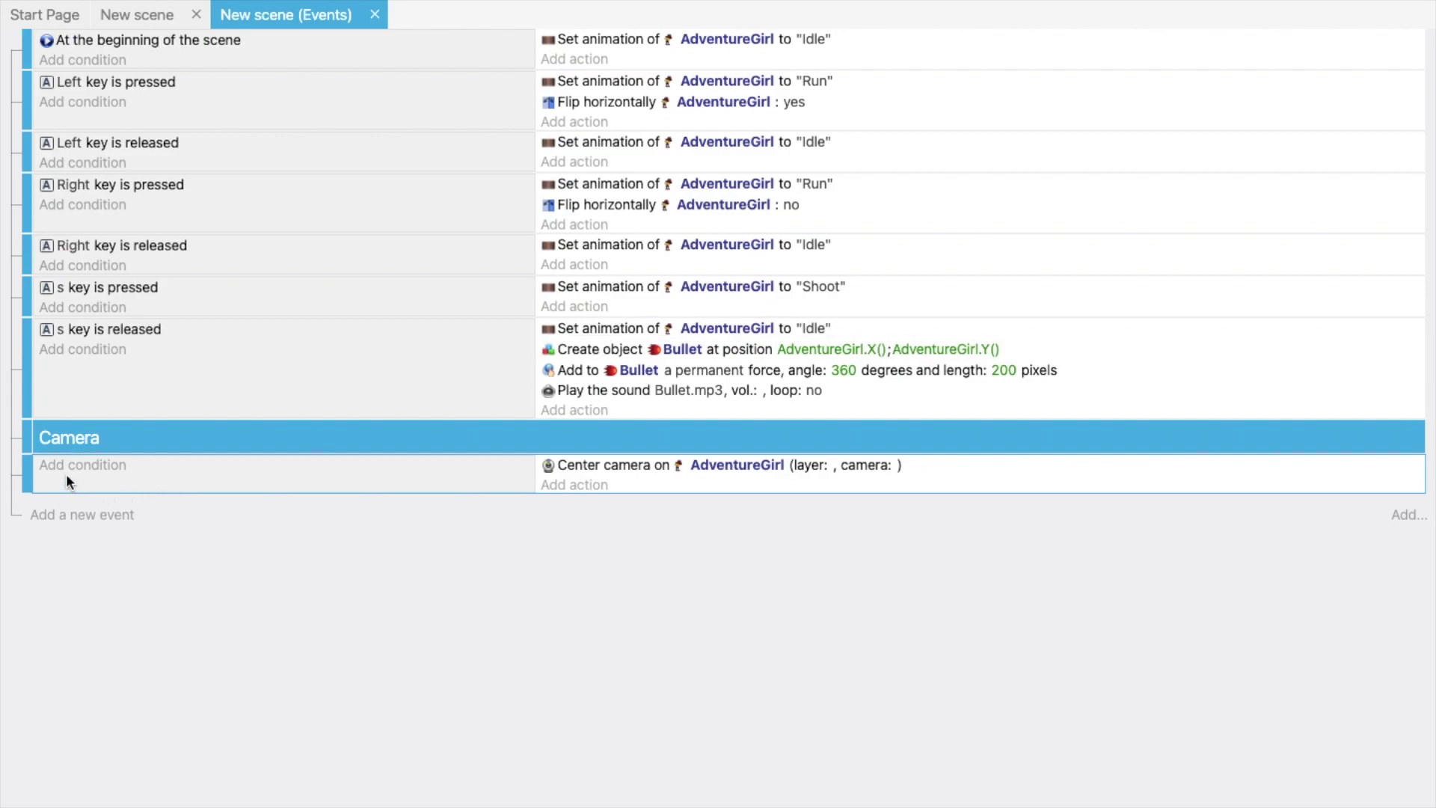
click(93, 515)
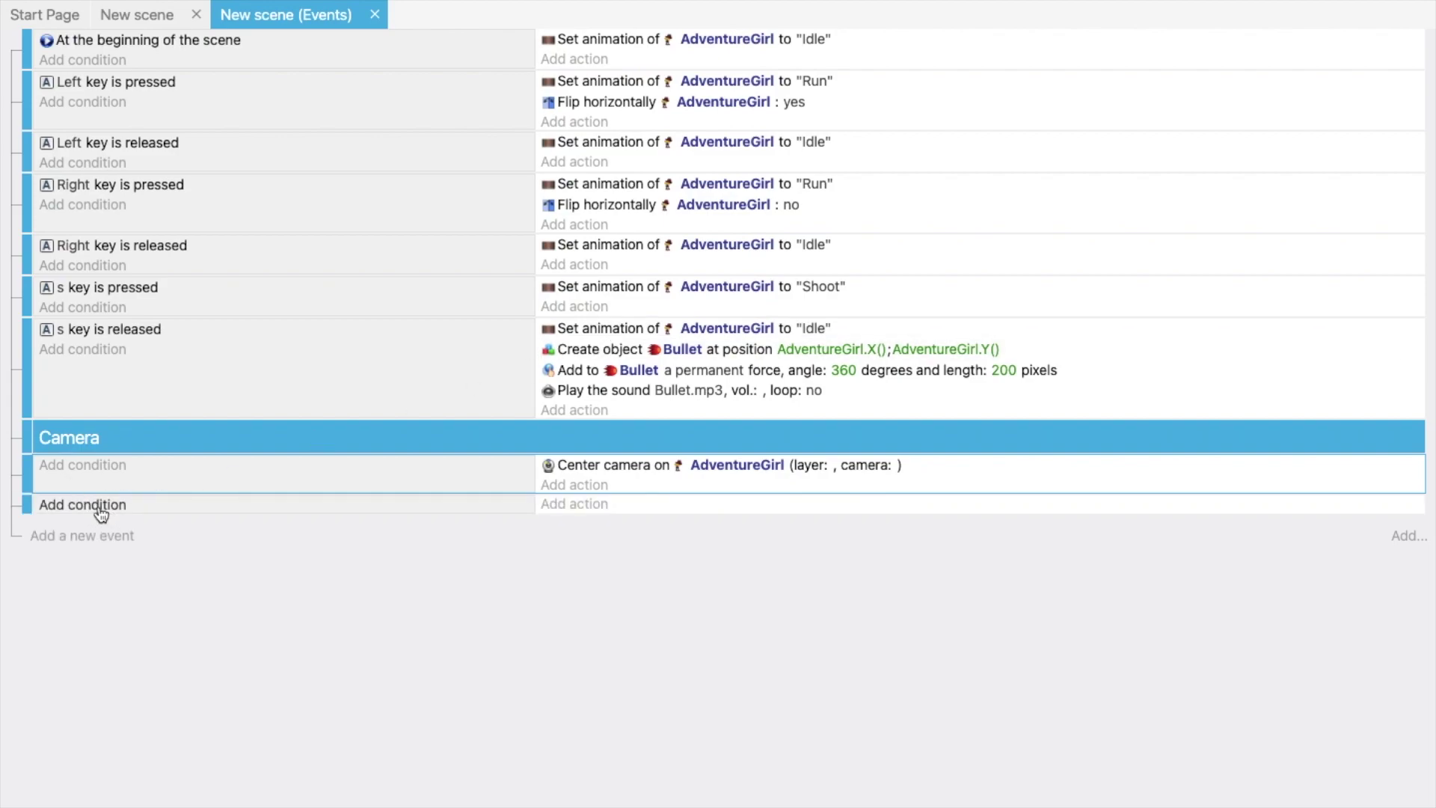
click(99, 510)
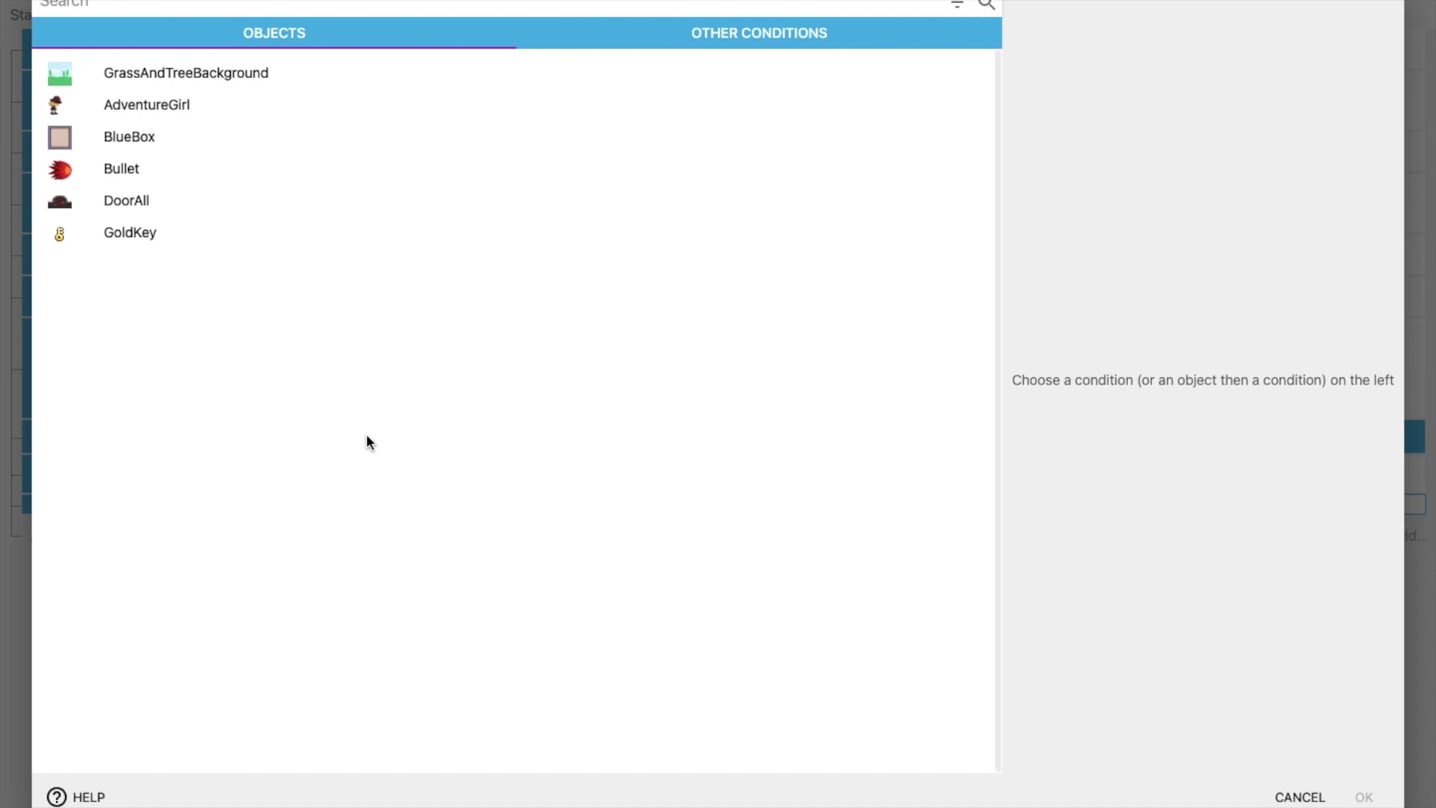
click(147, 112)
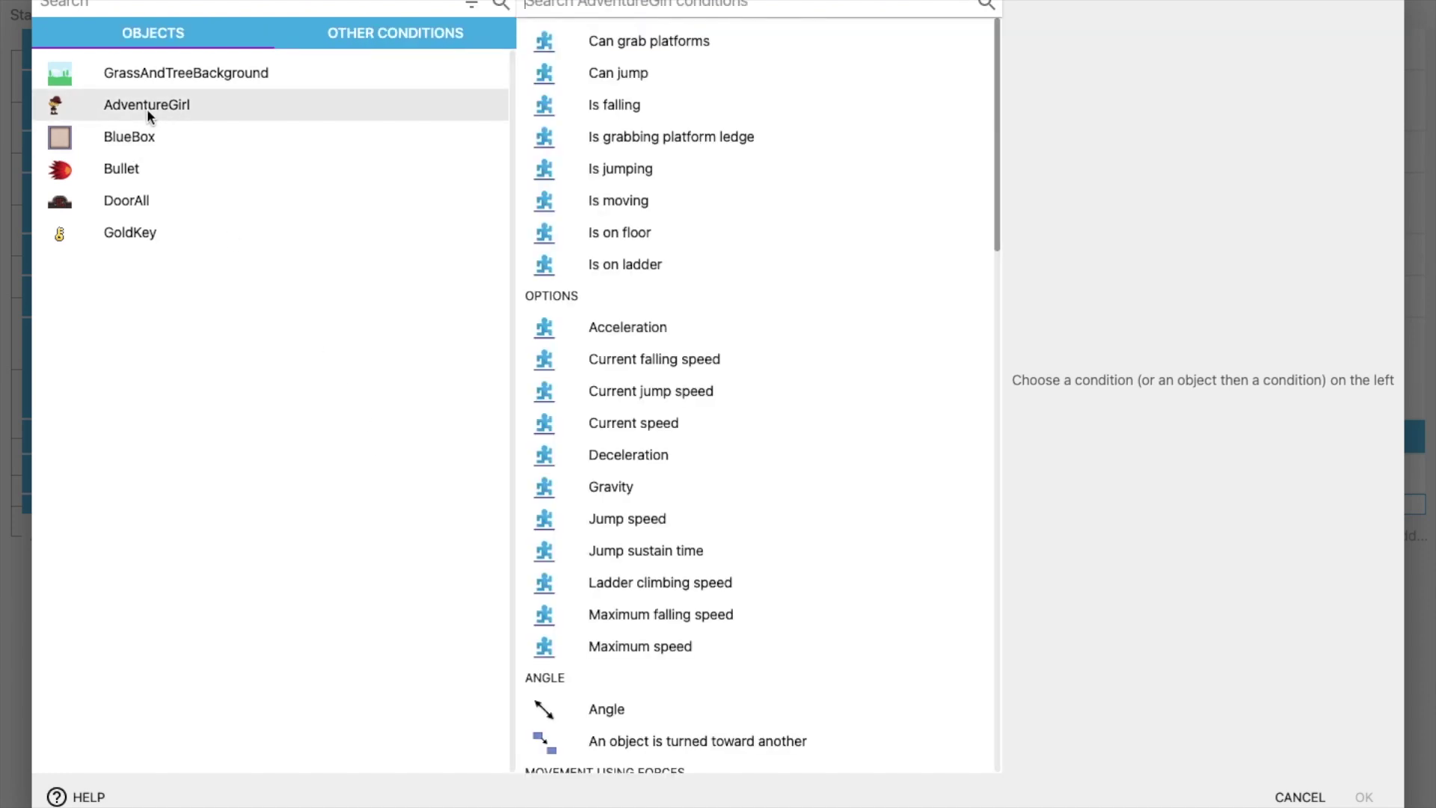
text(col)
click(699, 45)
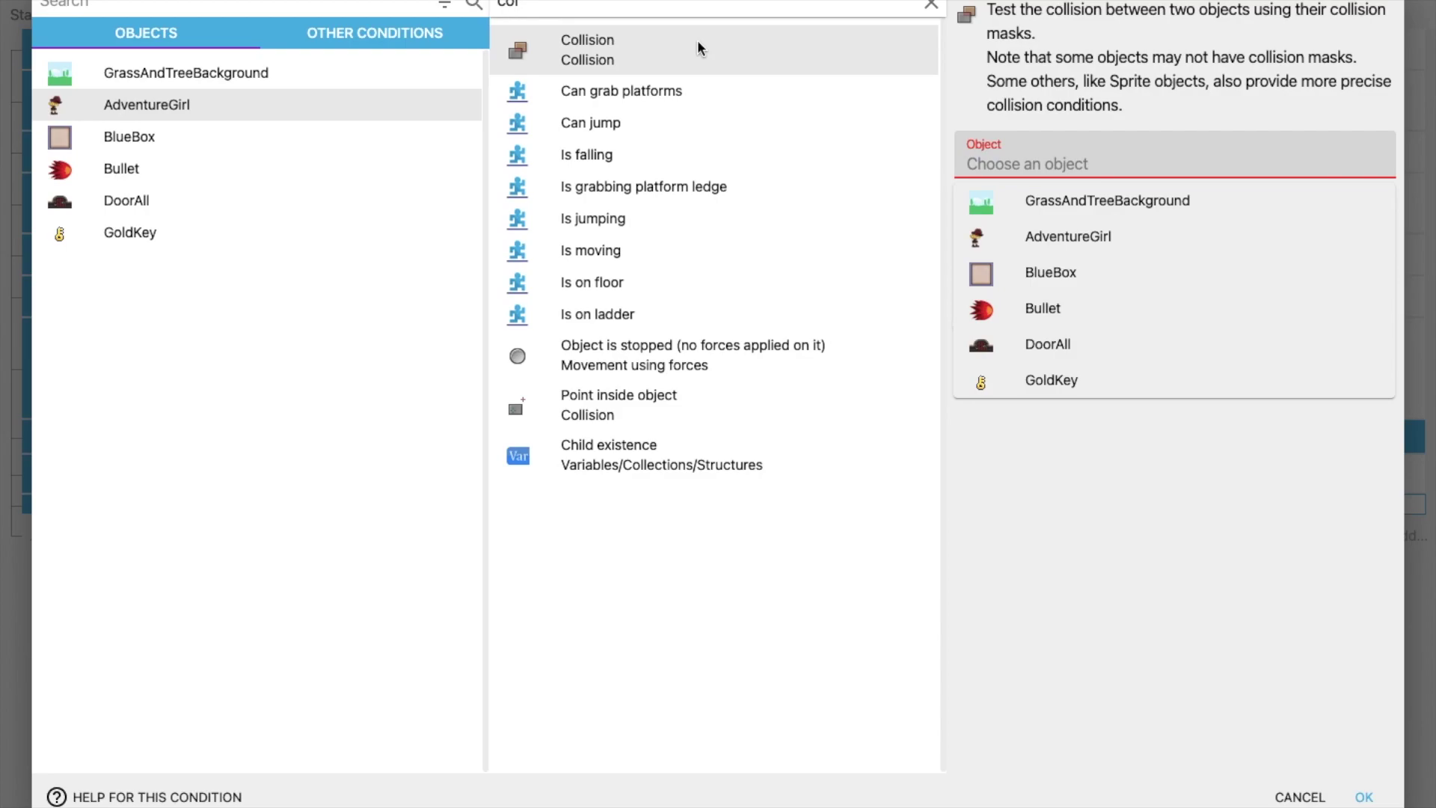
click(1088, 380)
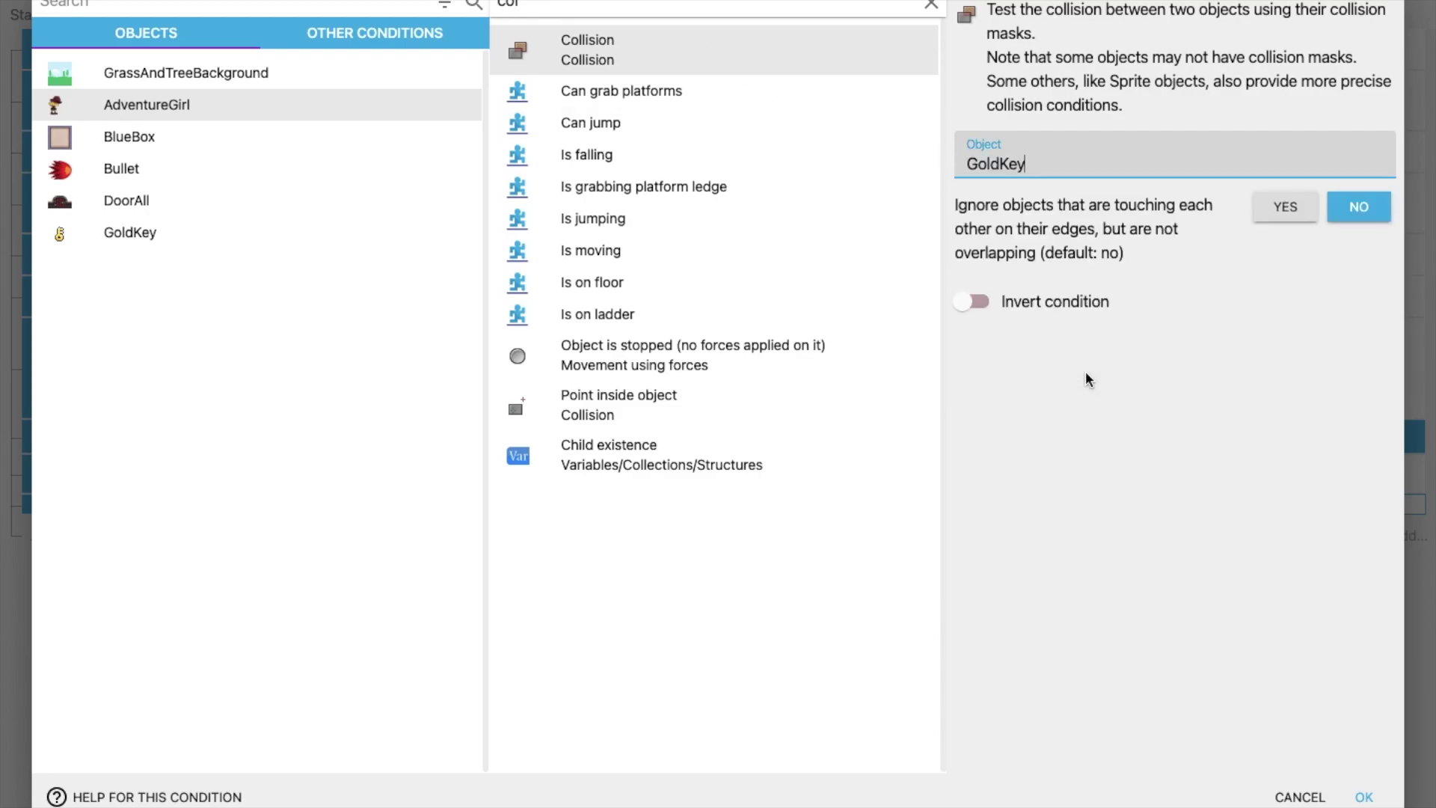
click(1364, 797)
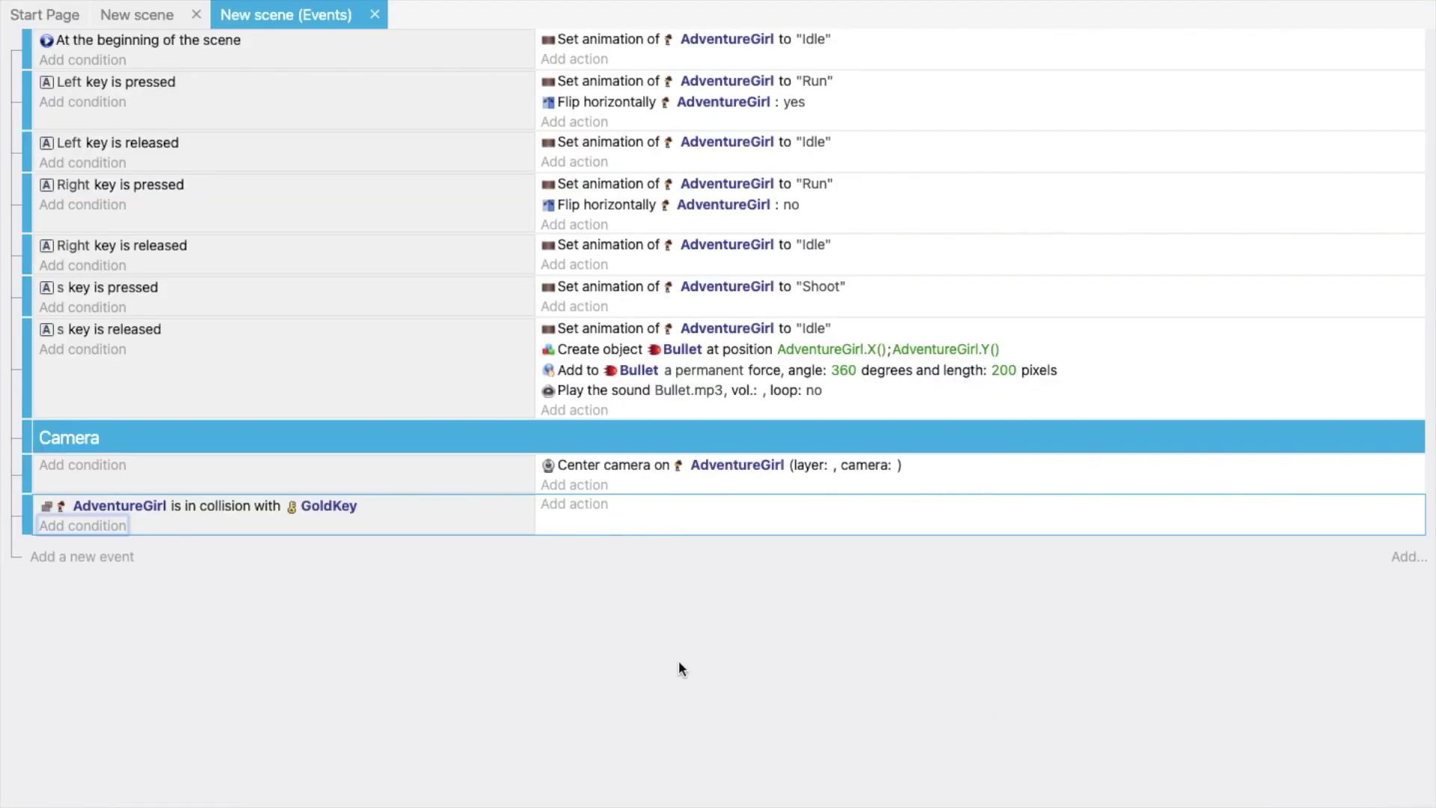
Start a new action on the DoorAll object in the GoldKey collision event
click(567, 504)
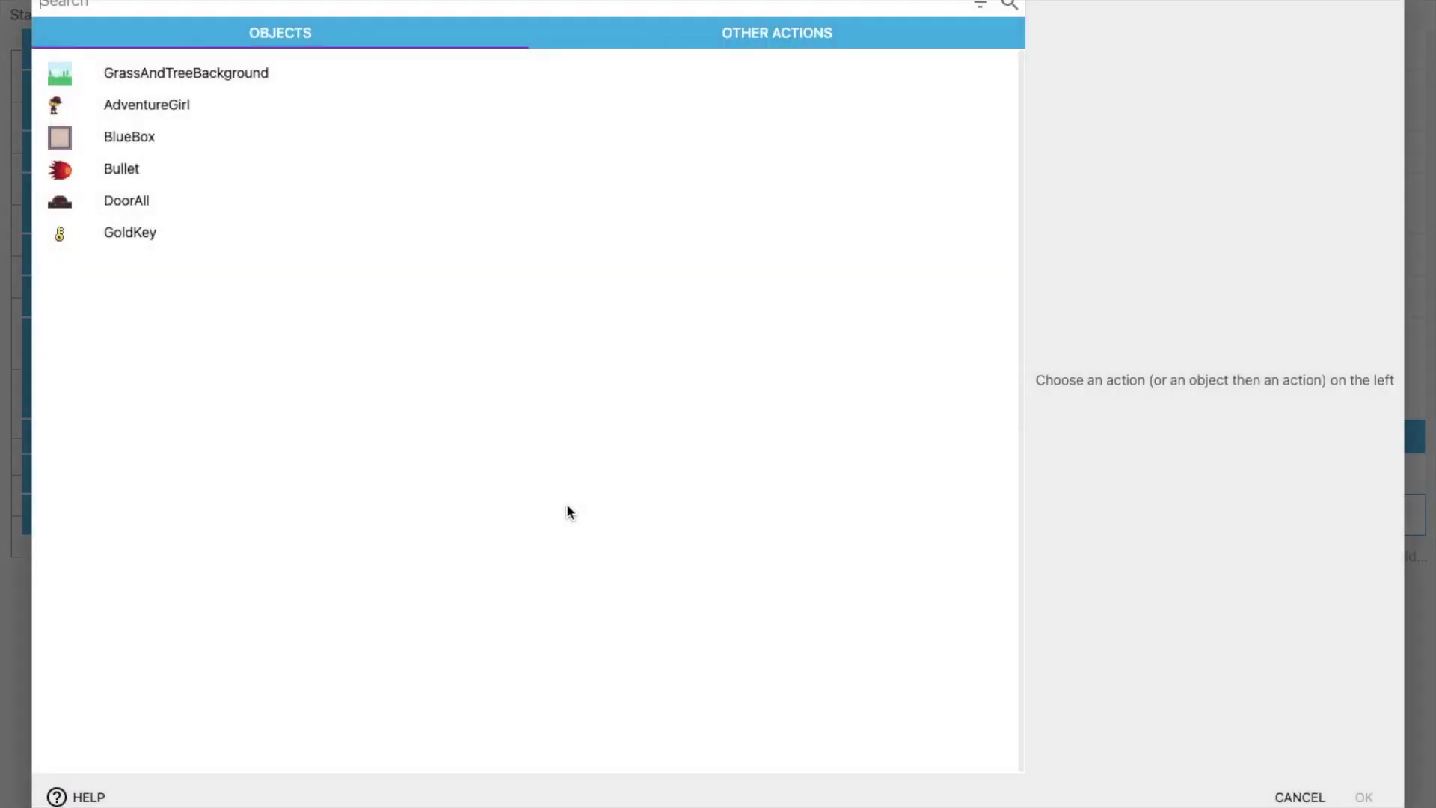
click(156, 199)
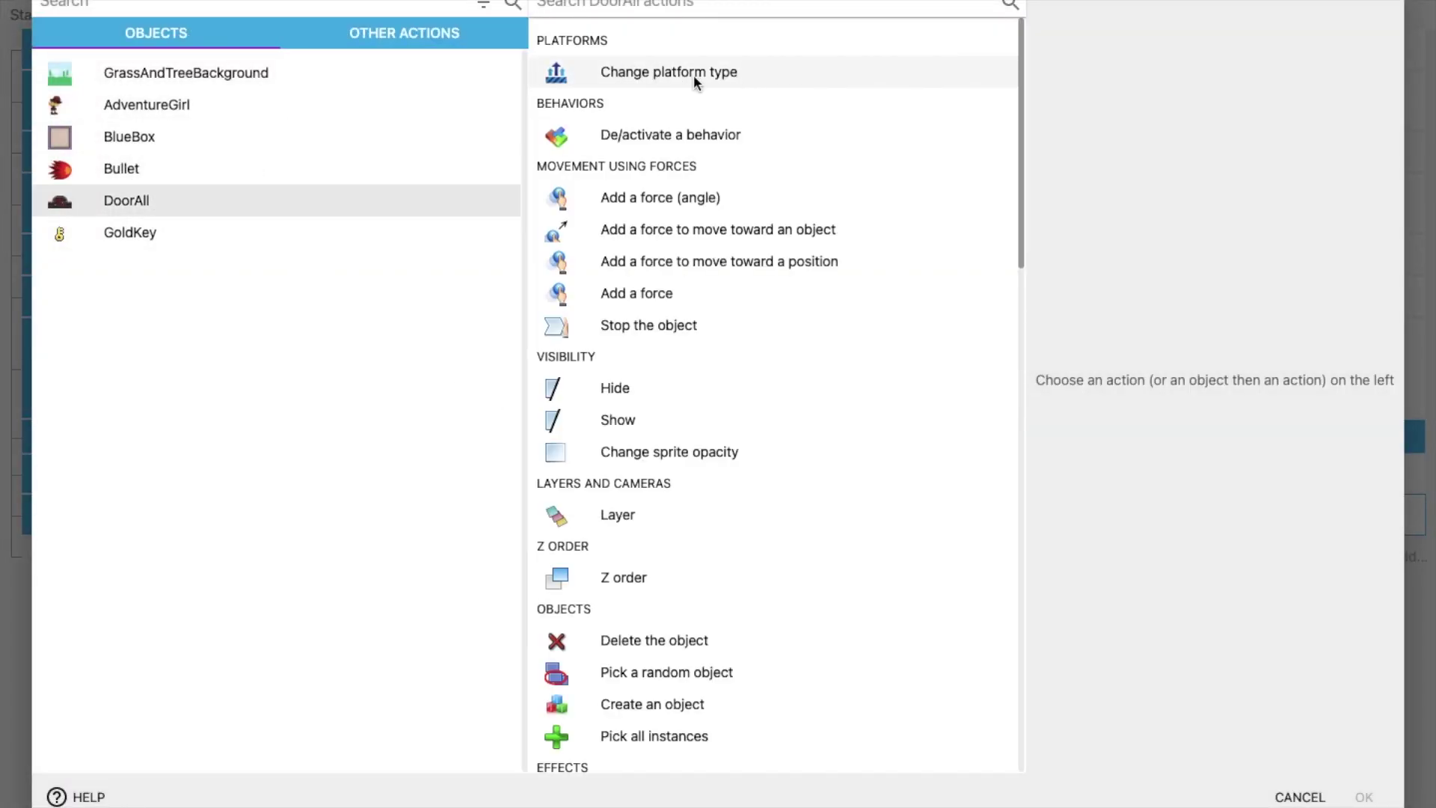
click(615, 84)
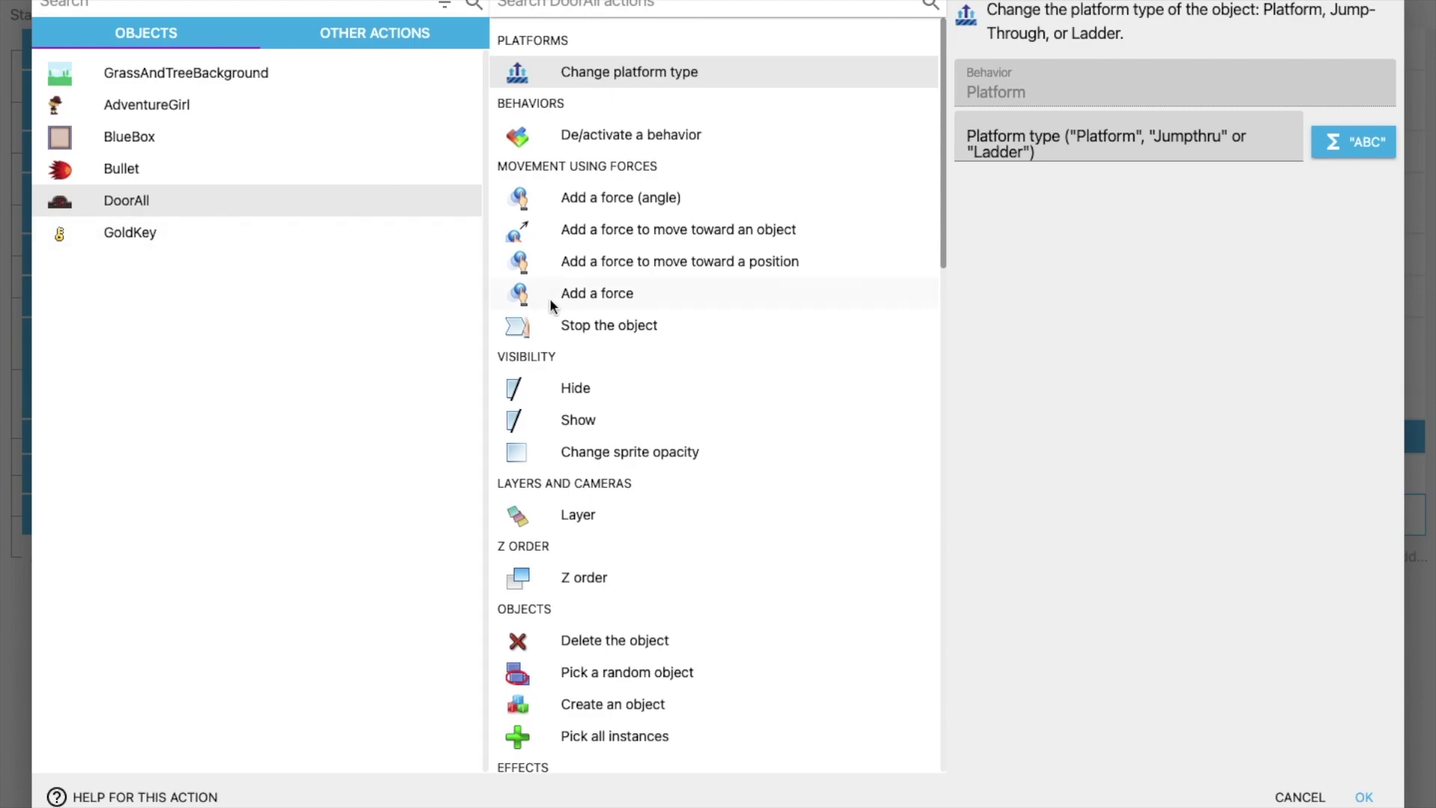
scroll(601, 538, down, 3)
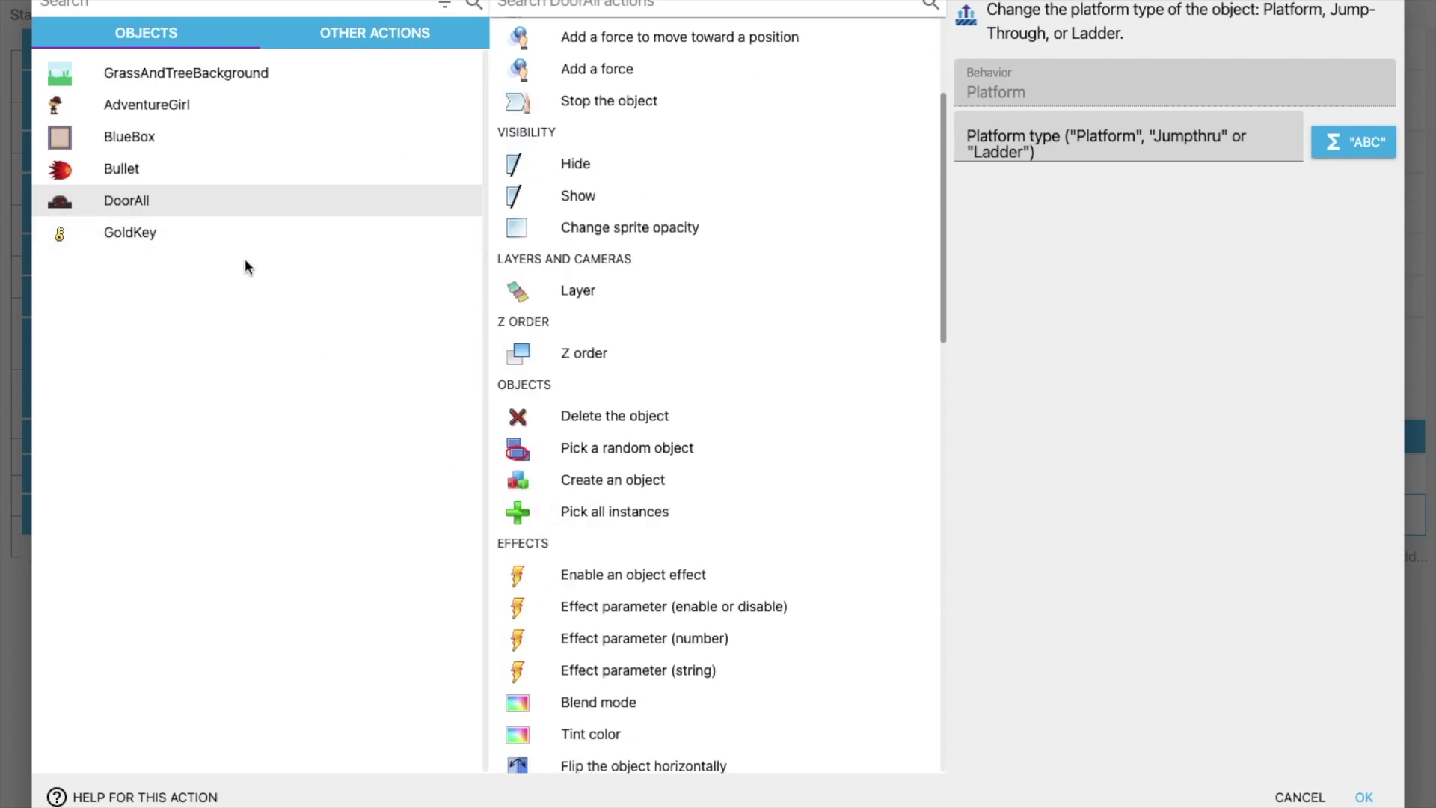
scroll(604, 374, up, 3)
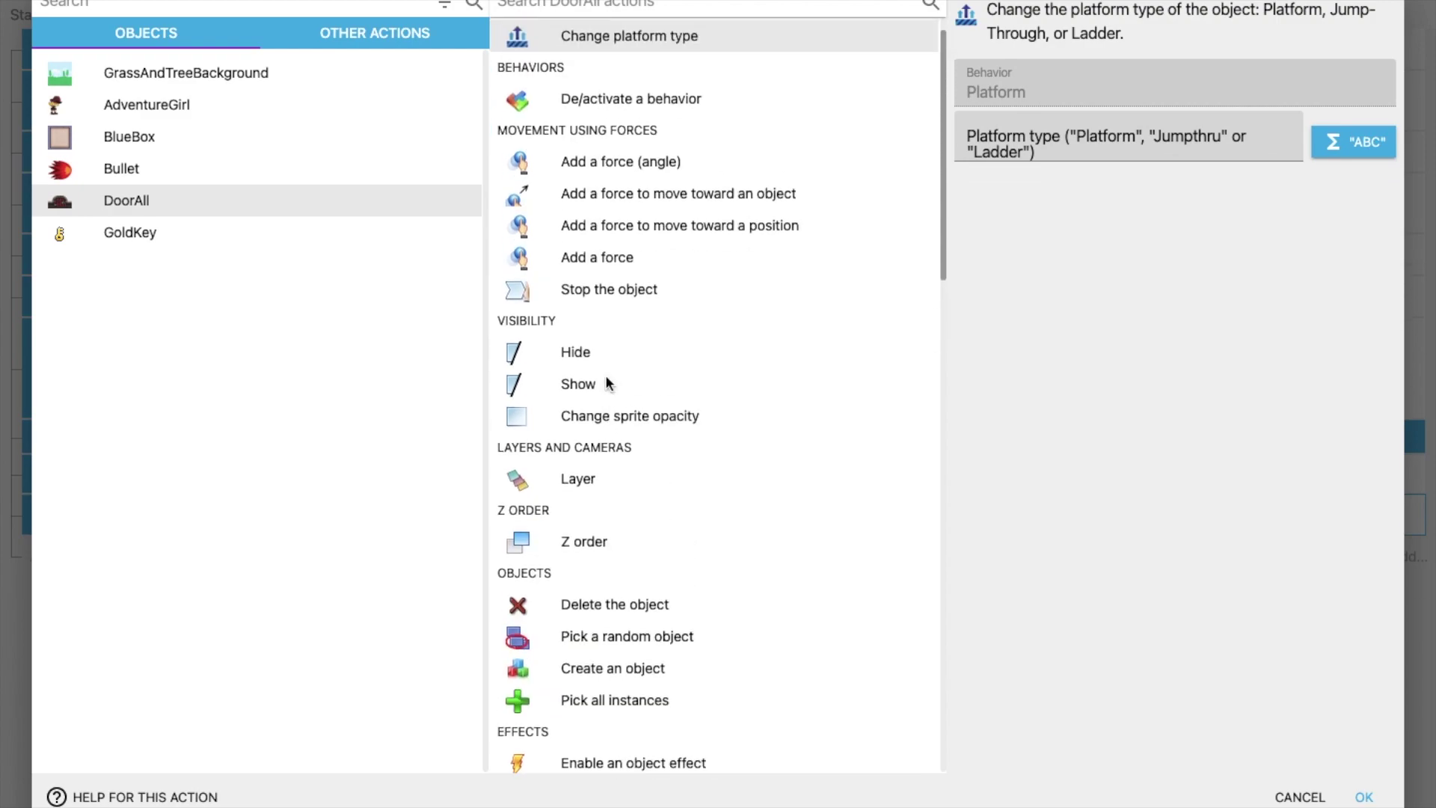
scroll(630, 576, down, 2)
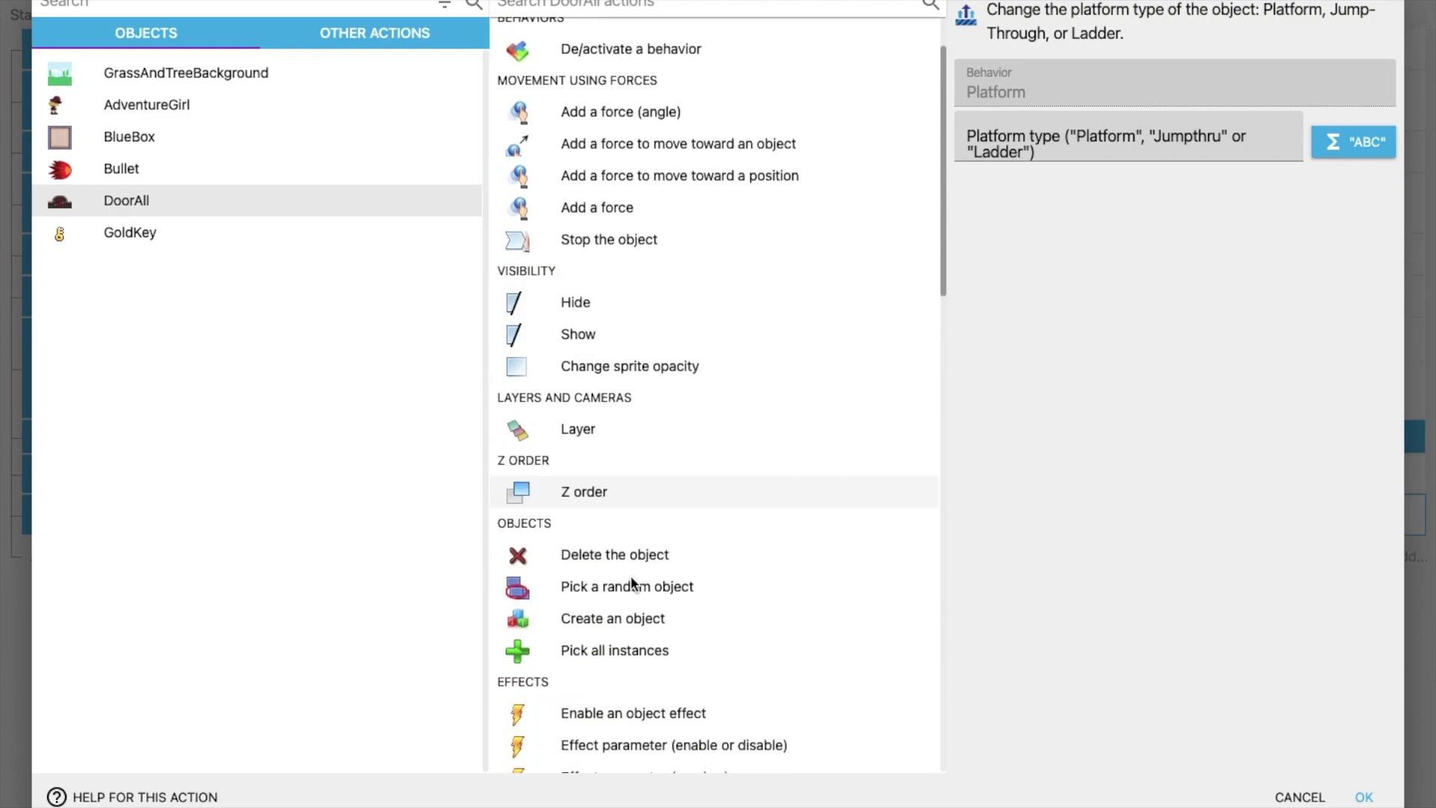
scroll(630, 576, down, 12)
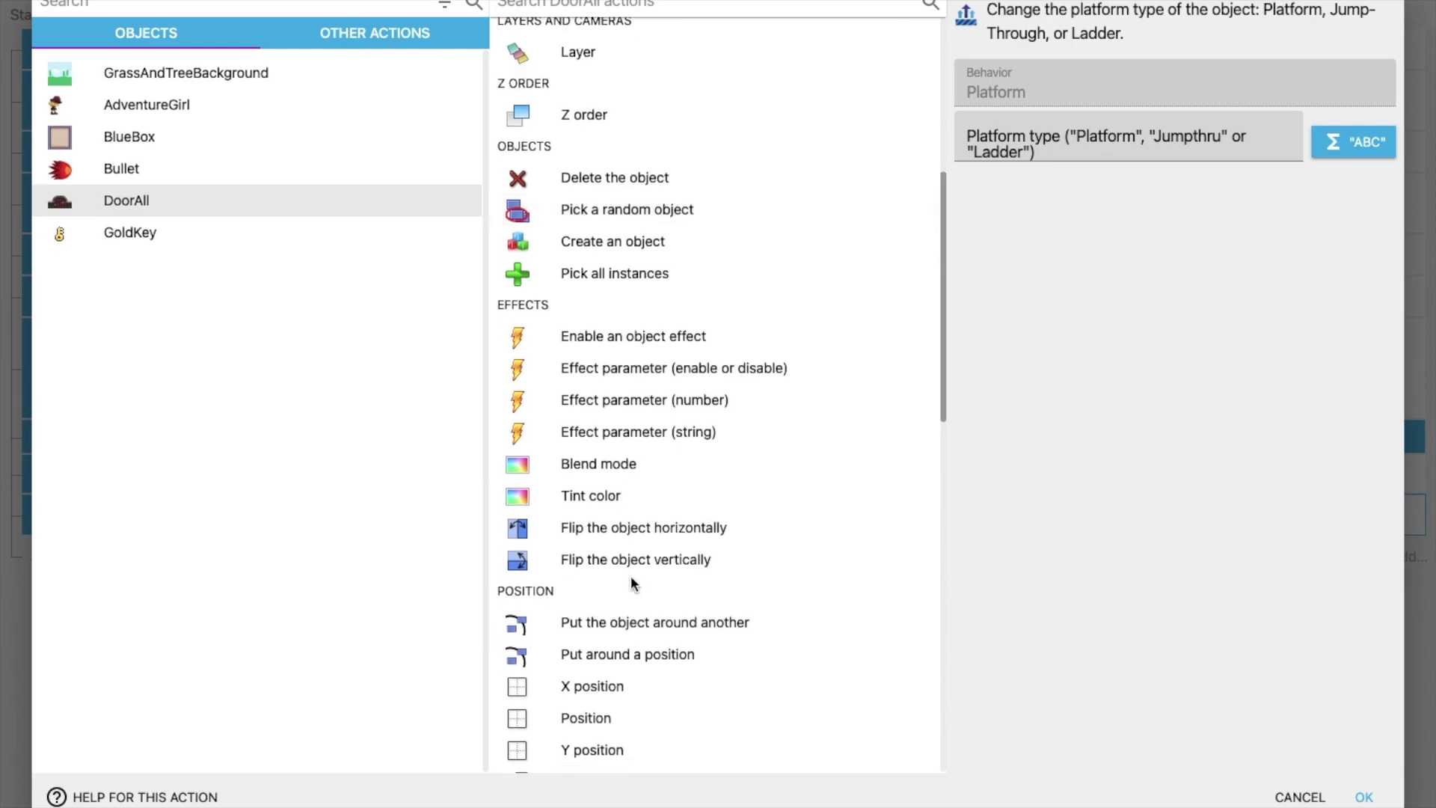
scroll(631, 576, up, 15)
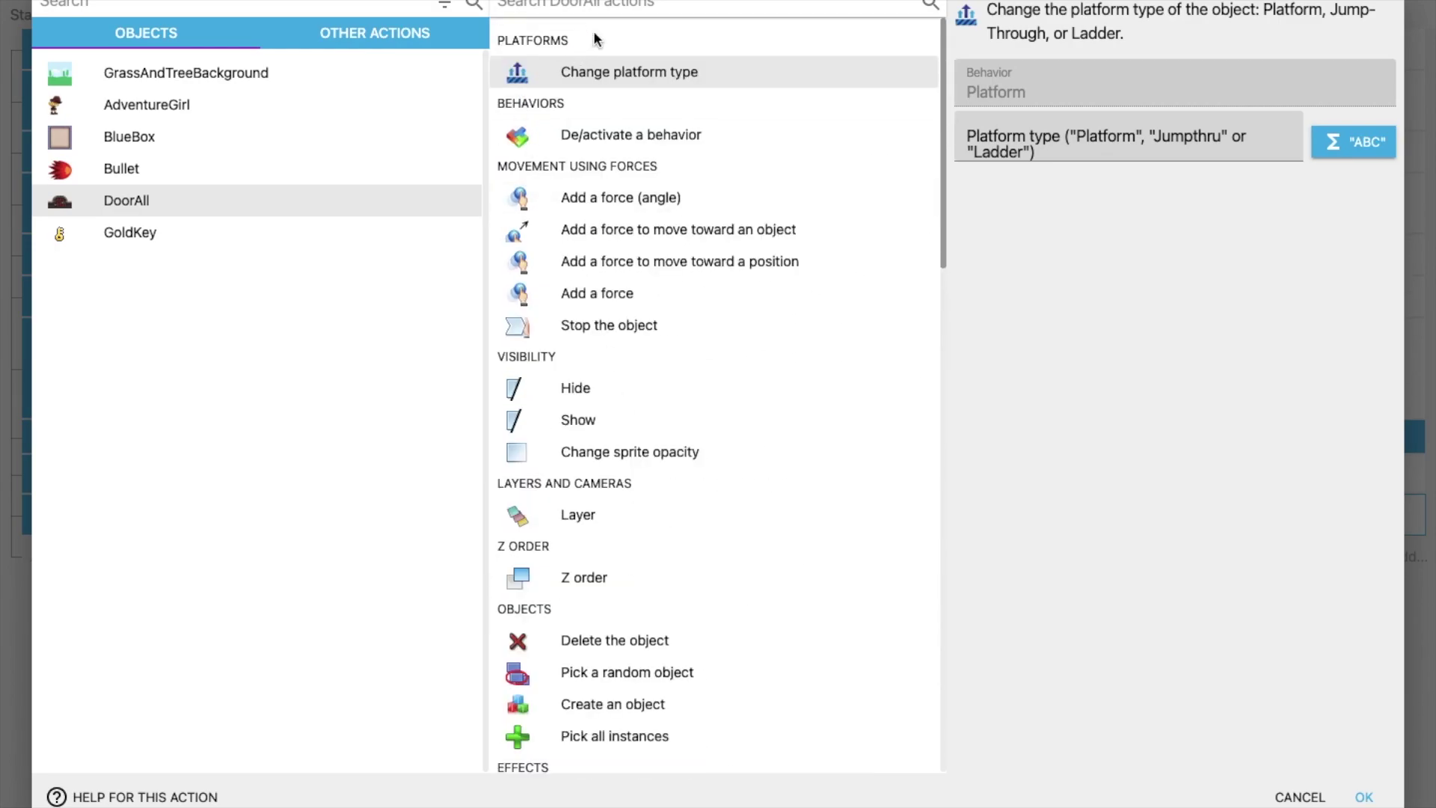
Choose De/activate a behavior for DoorAll's Platform behavior, with Activate set to No, and confirm the action
text(dea)
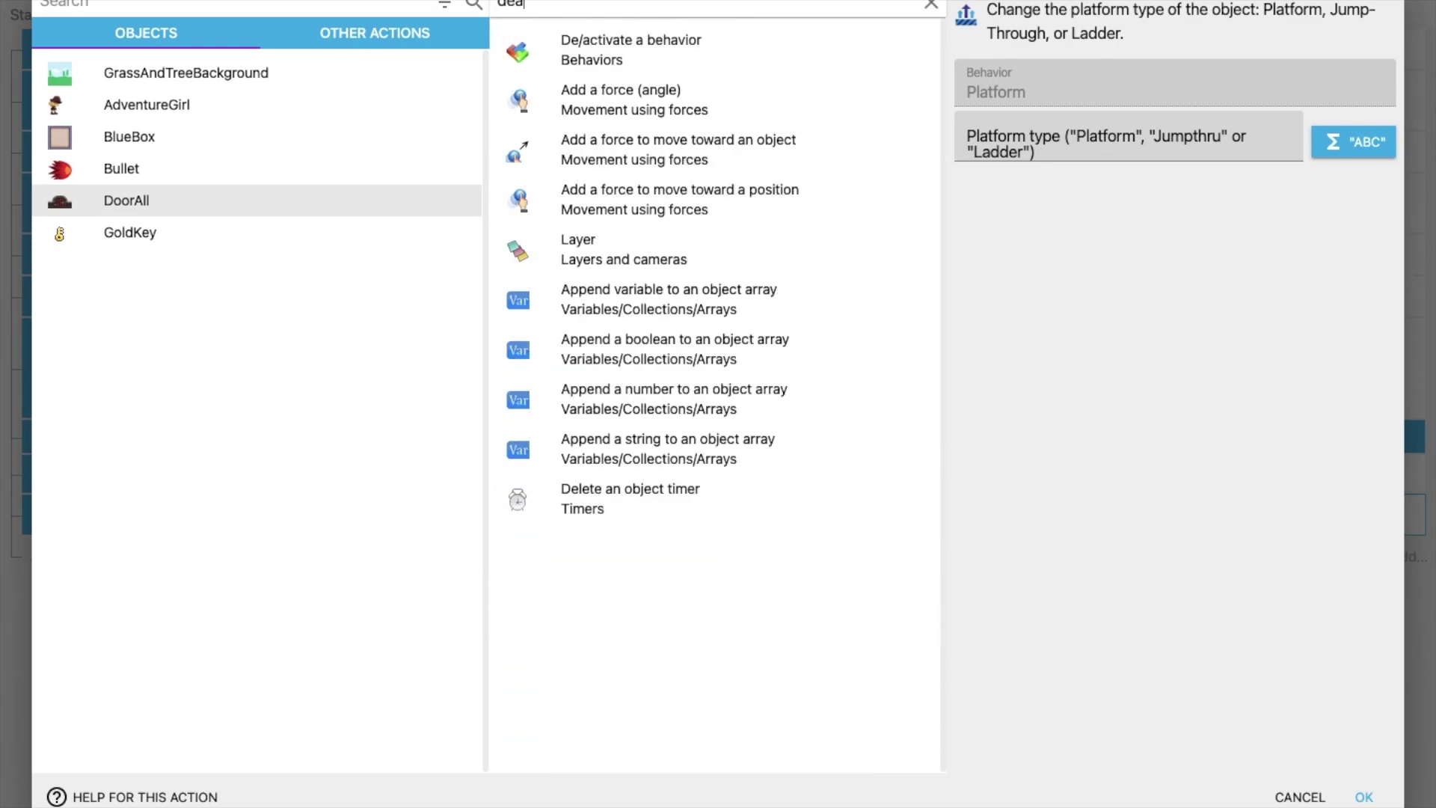
click(616, 62)
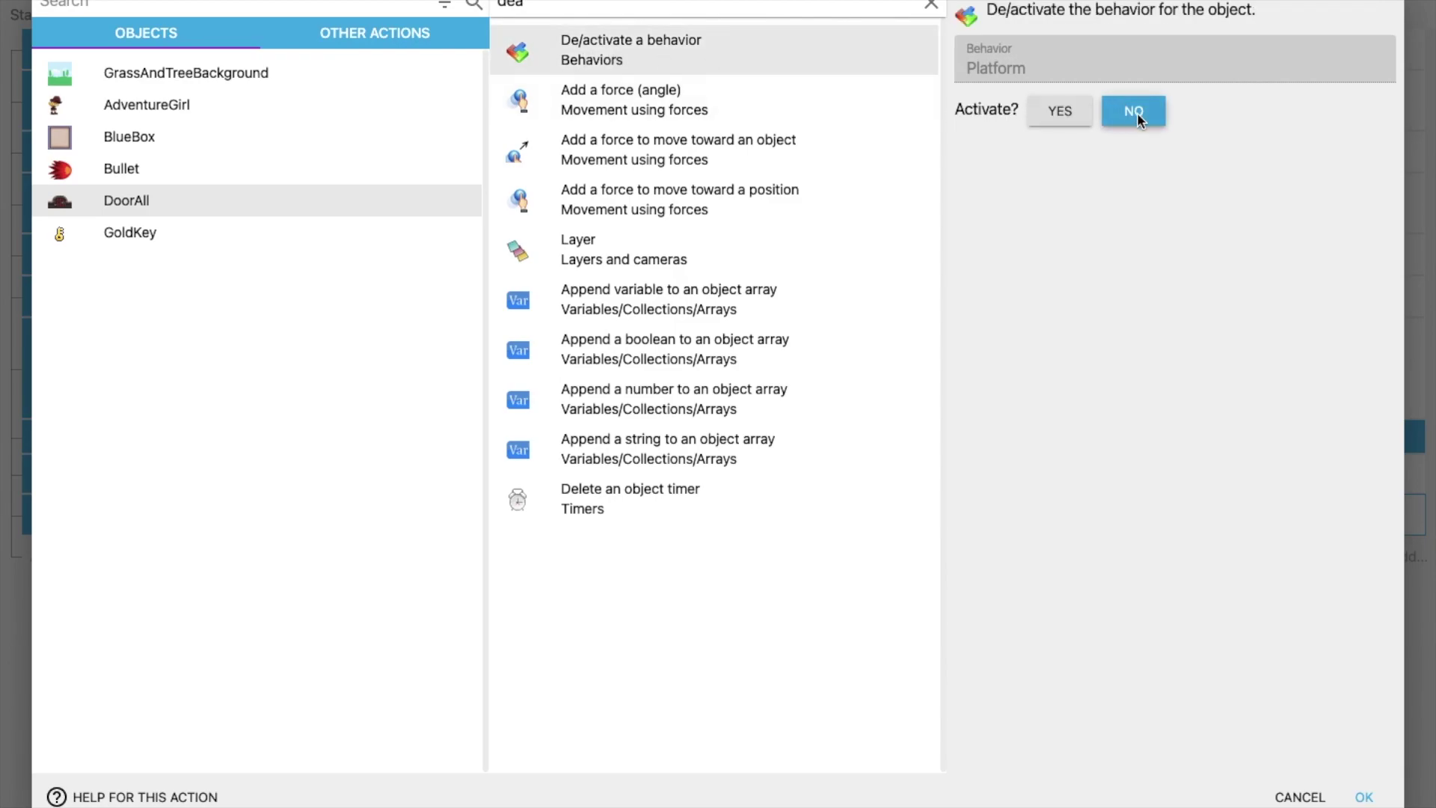
click(1355, 797)
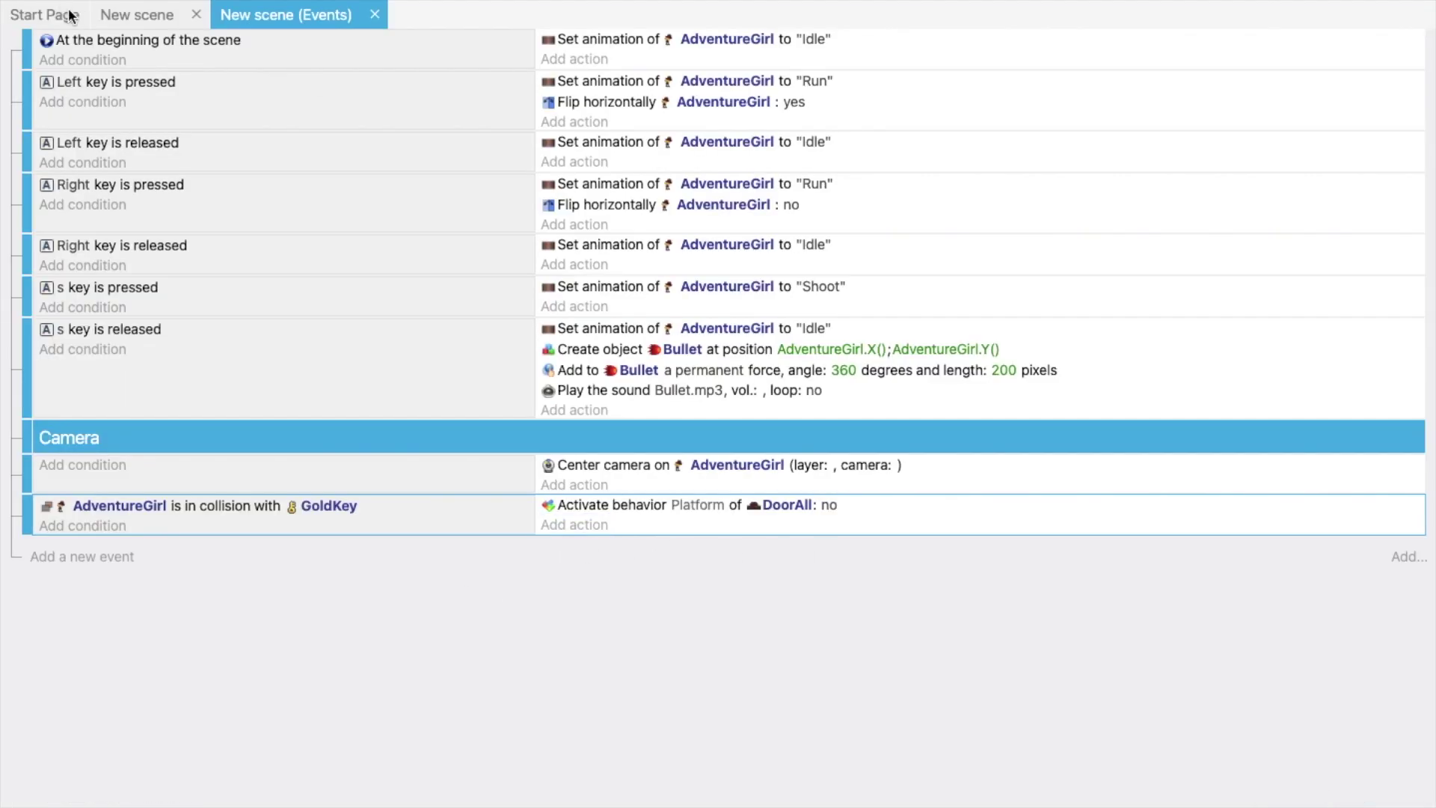
Back in the scene, nudge the second BlueBox slightly down and move GoldKey above the third box to X 377, Y 189
click(105, 20)
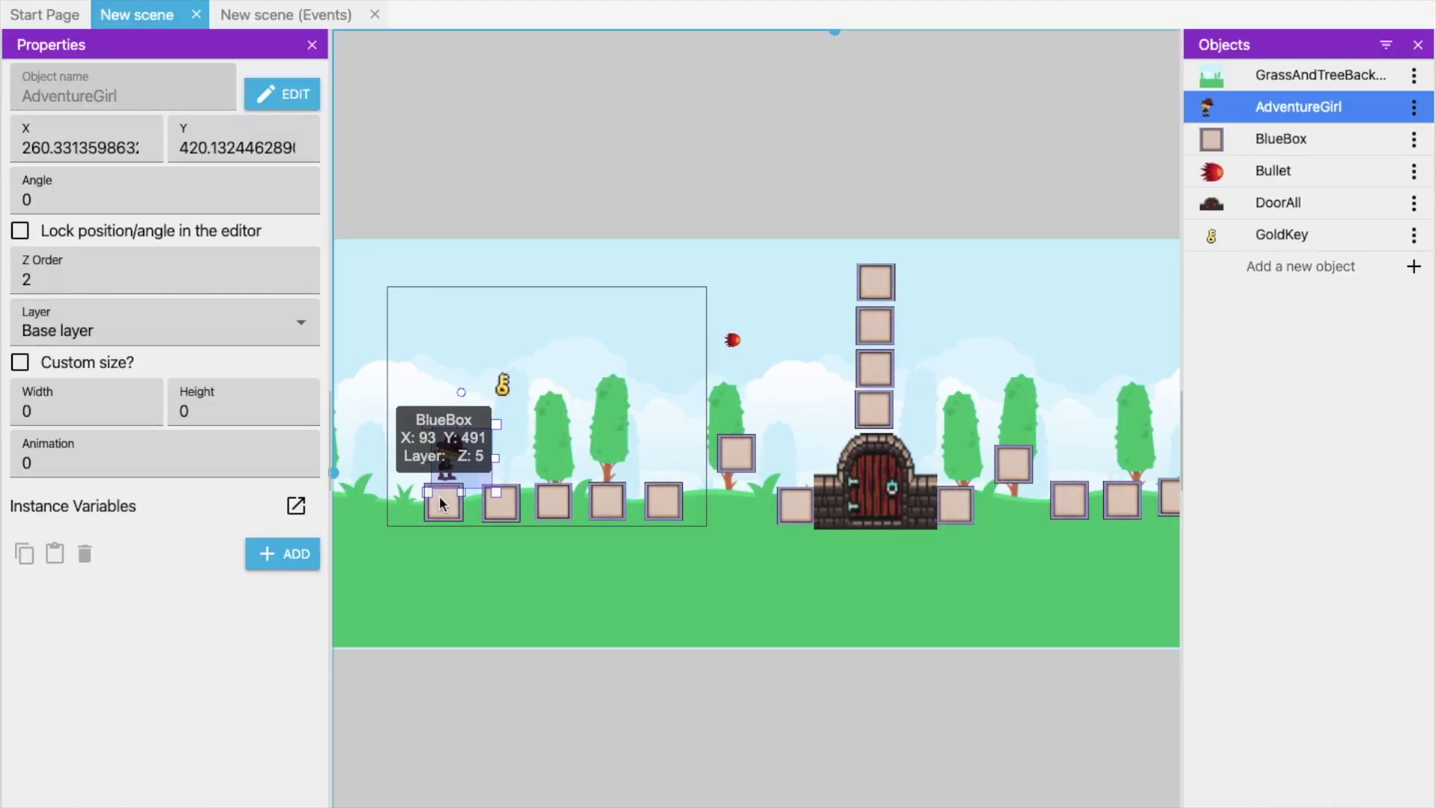
drag(496, 506, 497, 510)
drag(504, 380, 554, 374)
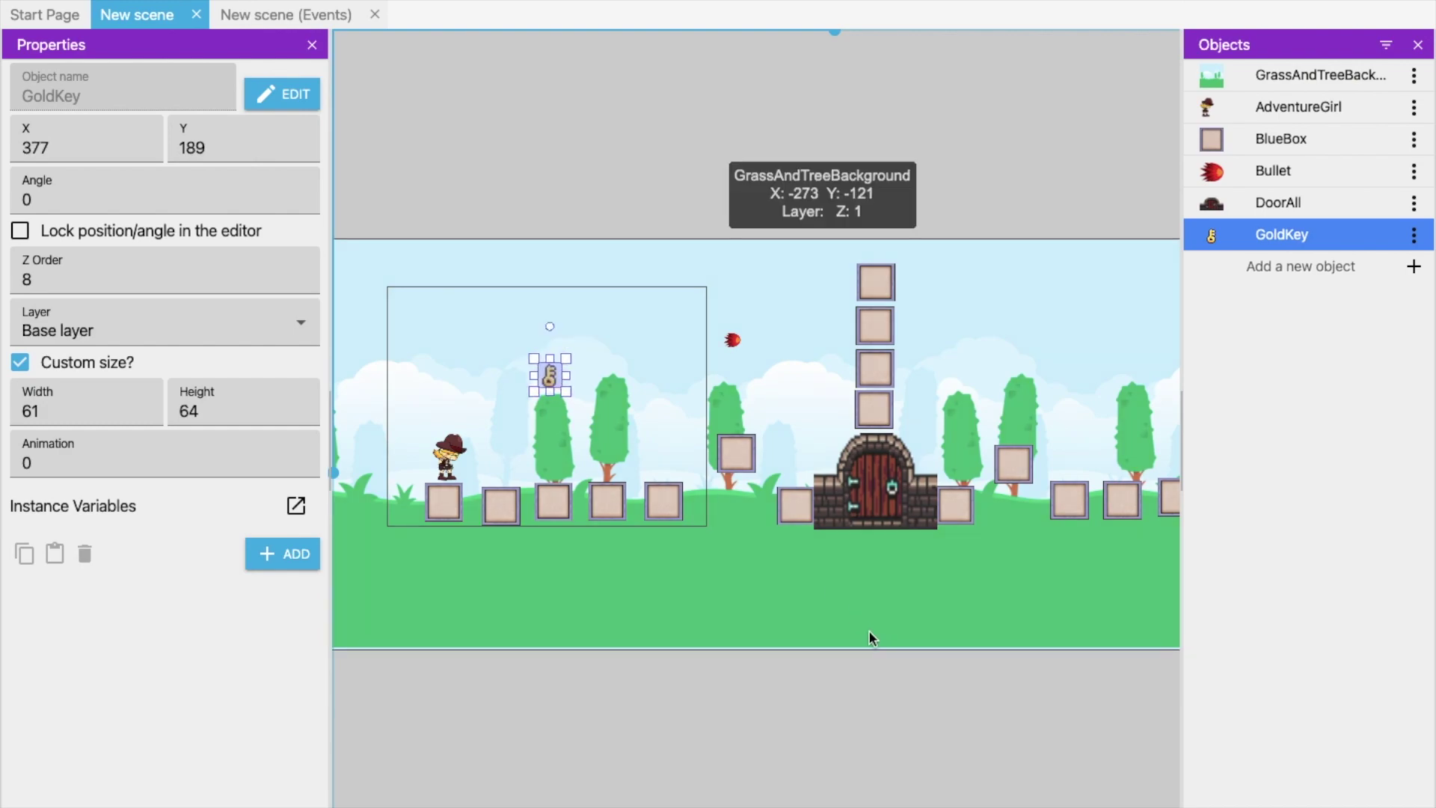
click(854, 580)
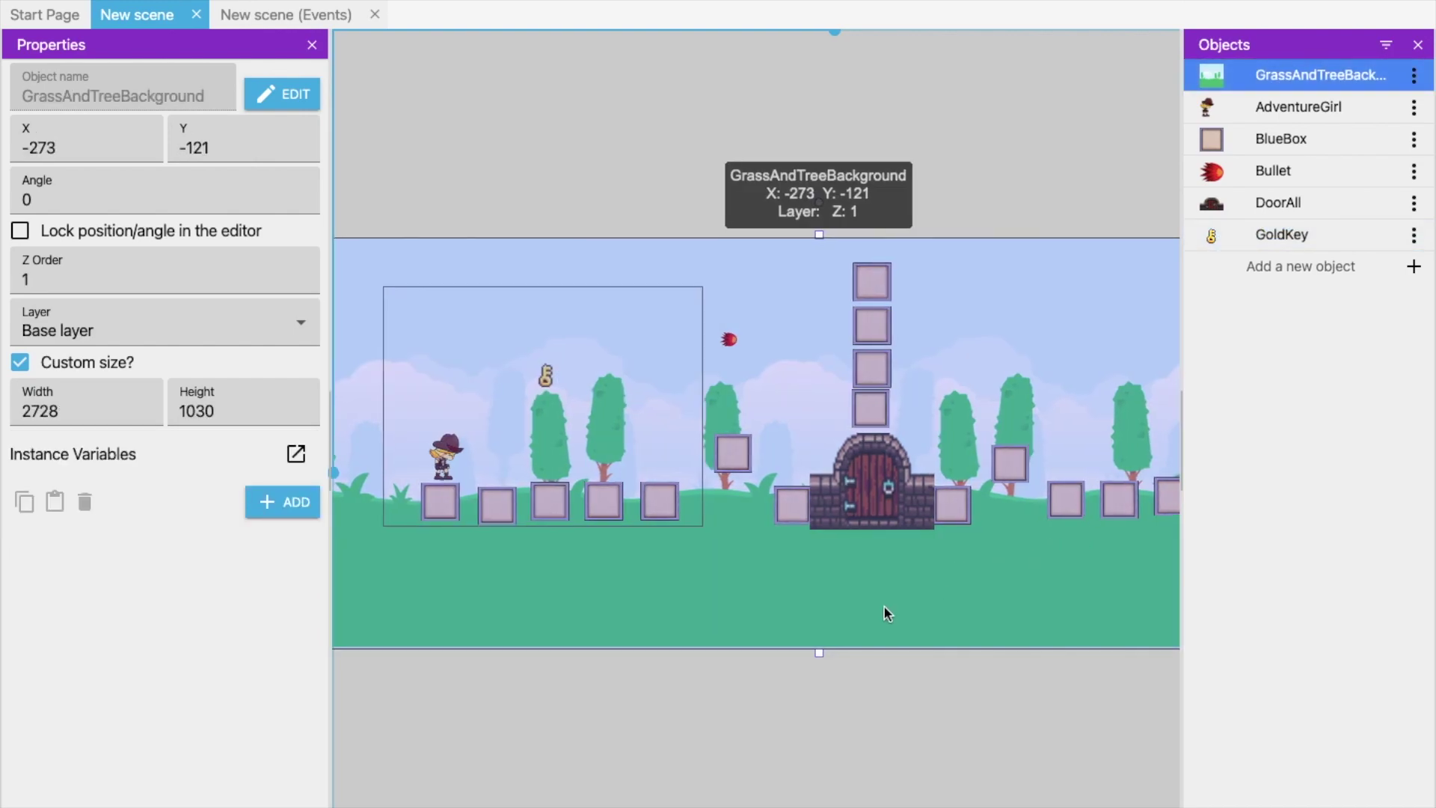
Place a copy of a BlueBox in the doorway of DoorAll and widen it to 184 by 97
scroll(884, 607, right, 1)
click(1156, 502)
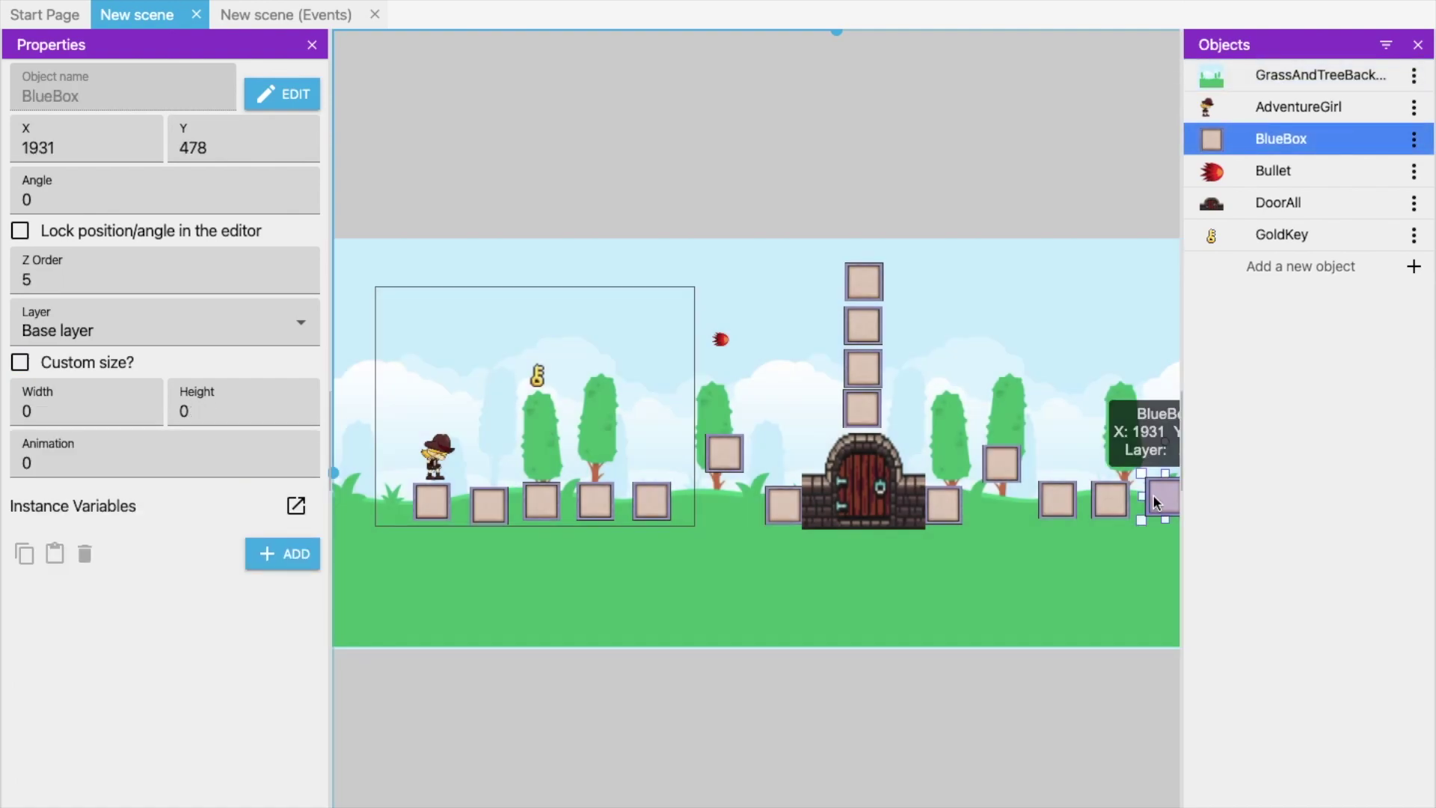
drag(1094, 501, 789, 501)
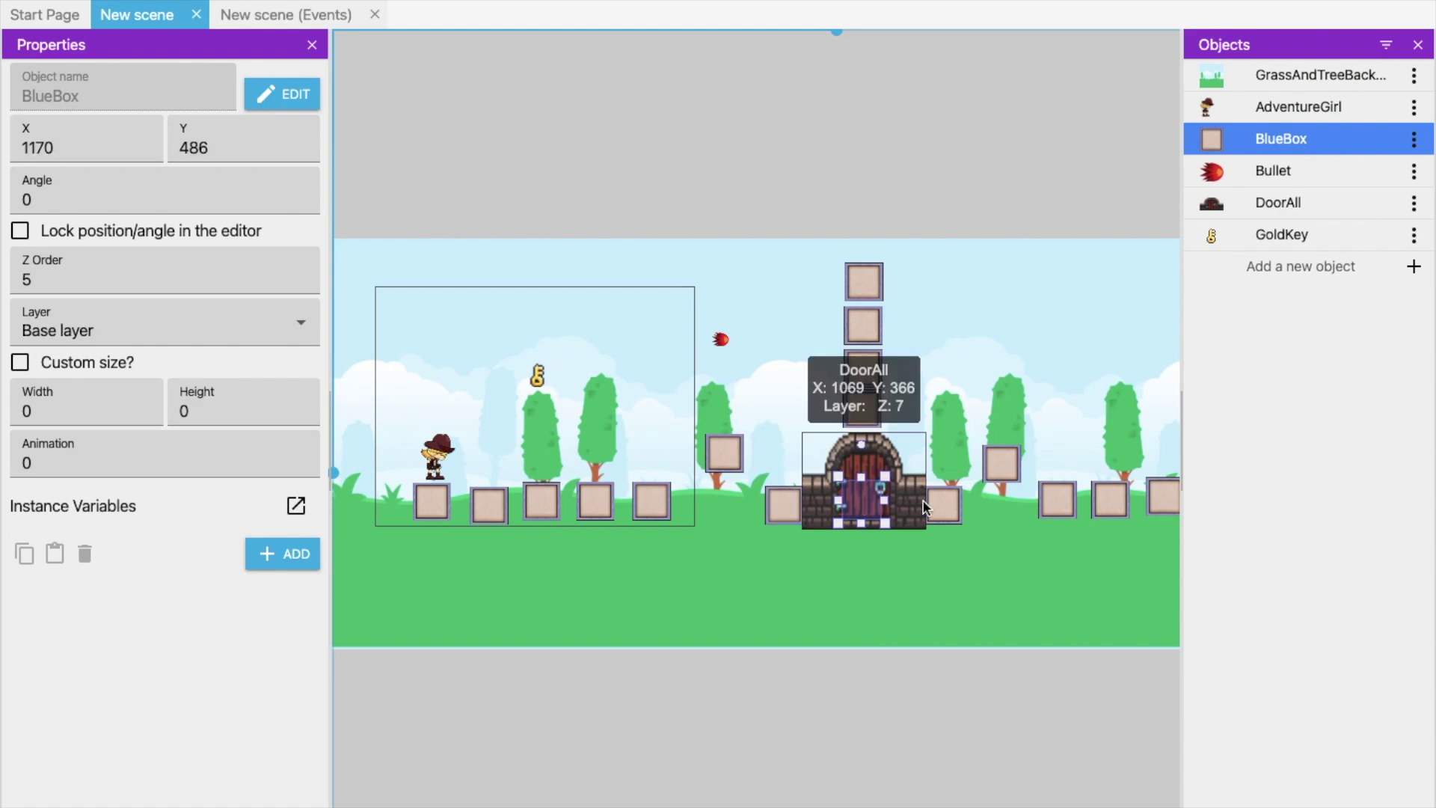
drag(836, 505, 904, 503)
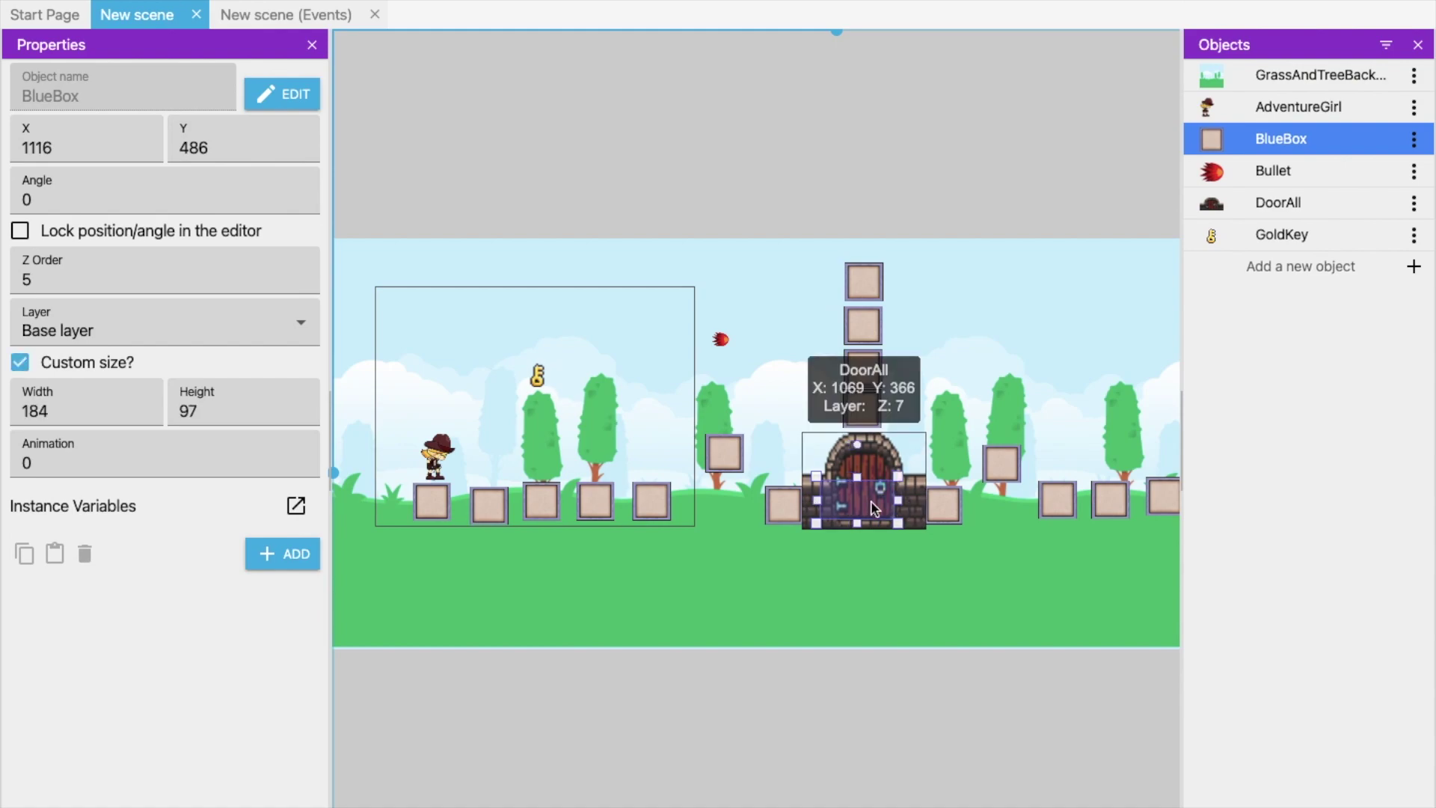
Lower the wide BlueBox slightly into the ground and set DoorAll directly on top of it, beneath the box column
click(873, 507)
drag(874, 507, 868, 345)
click(863, 486)
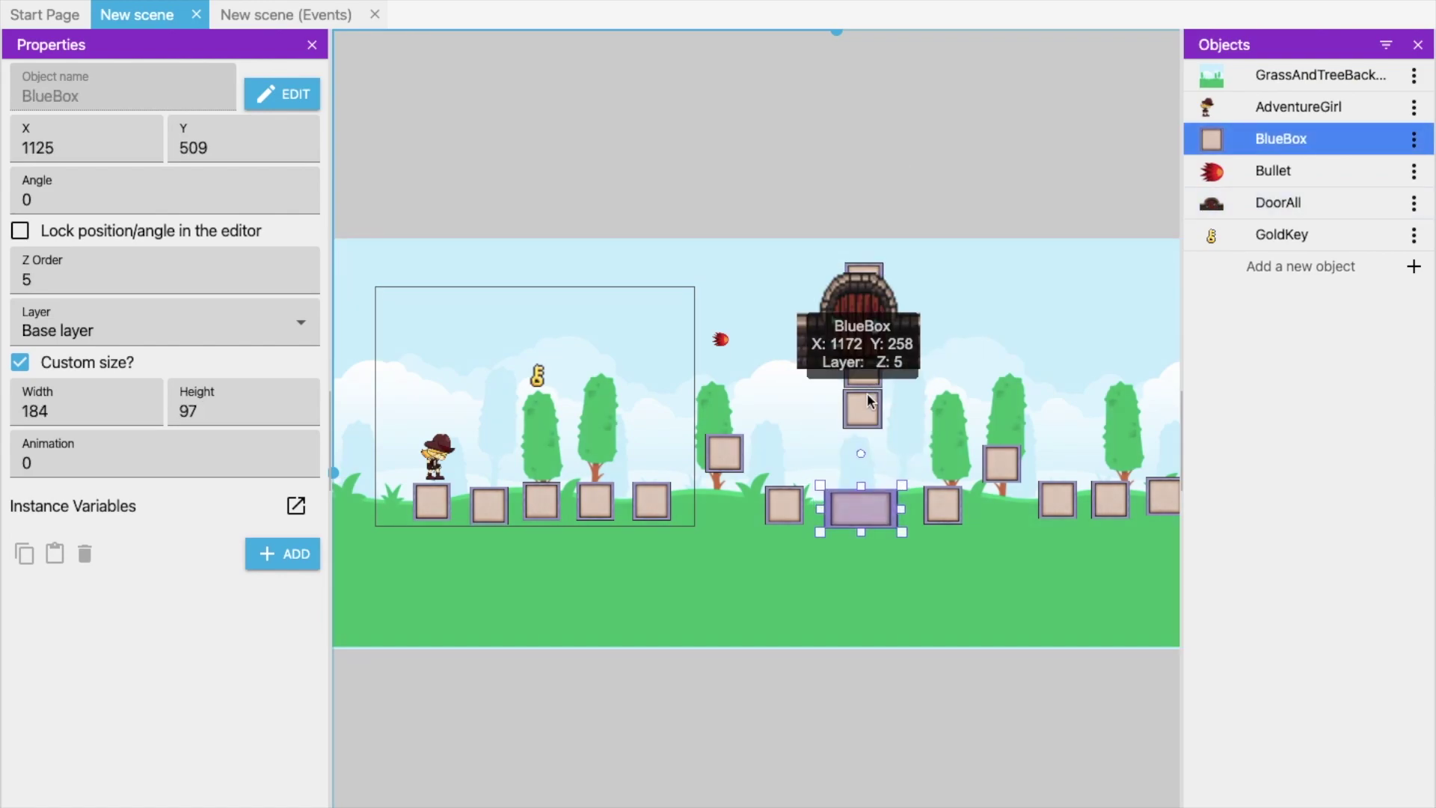
drag(865, 421, 866, 543)
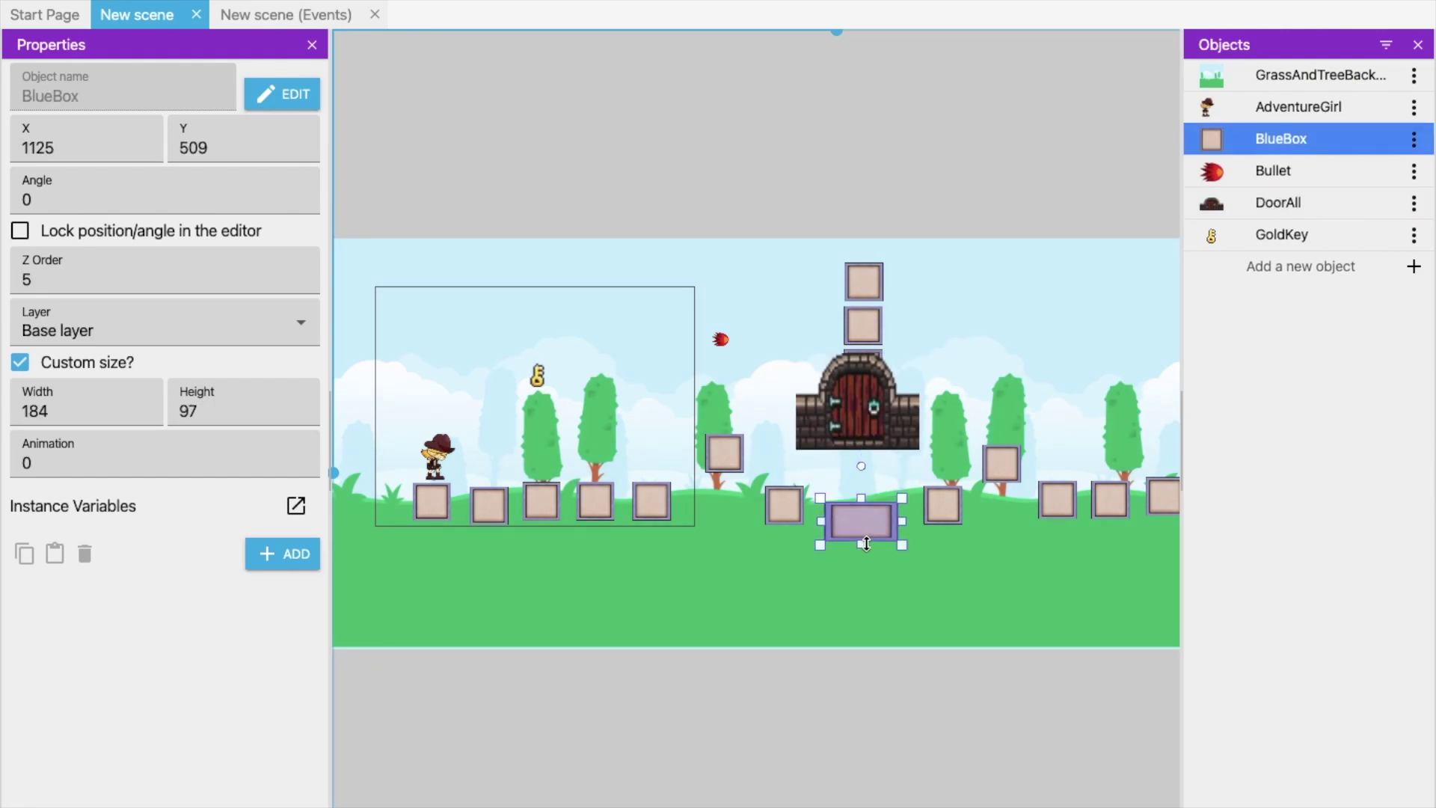
drag(846, 479, 849, 526)
click(620, 715)
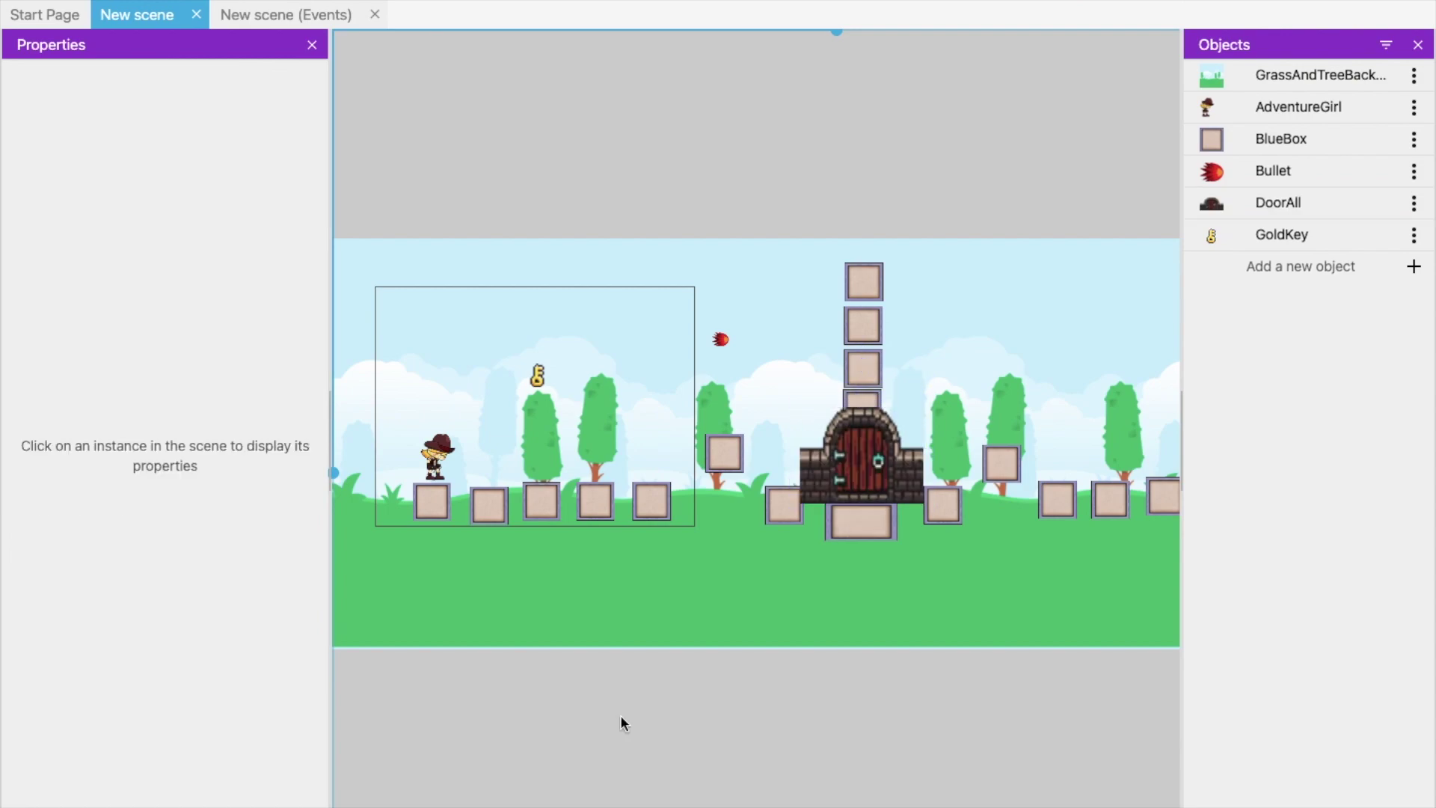
Nudge the third, fourth and fifth BlueBoxes in the ground row slightly down, placing the fifth at X 652, Y 509
drag(440, 511, 438, 507)
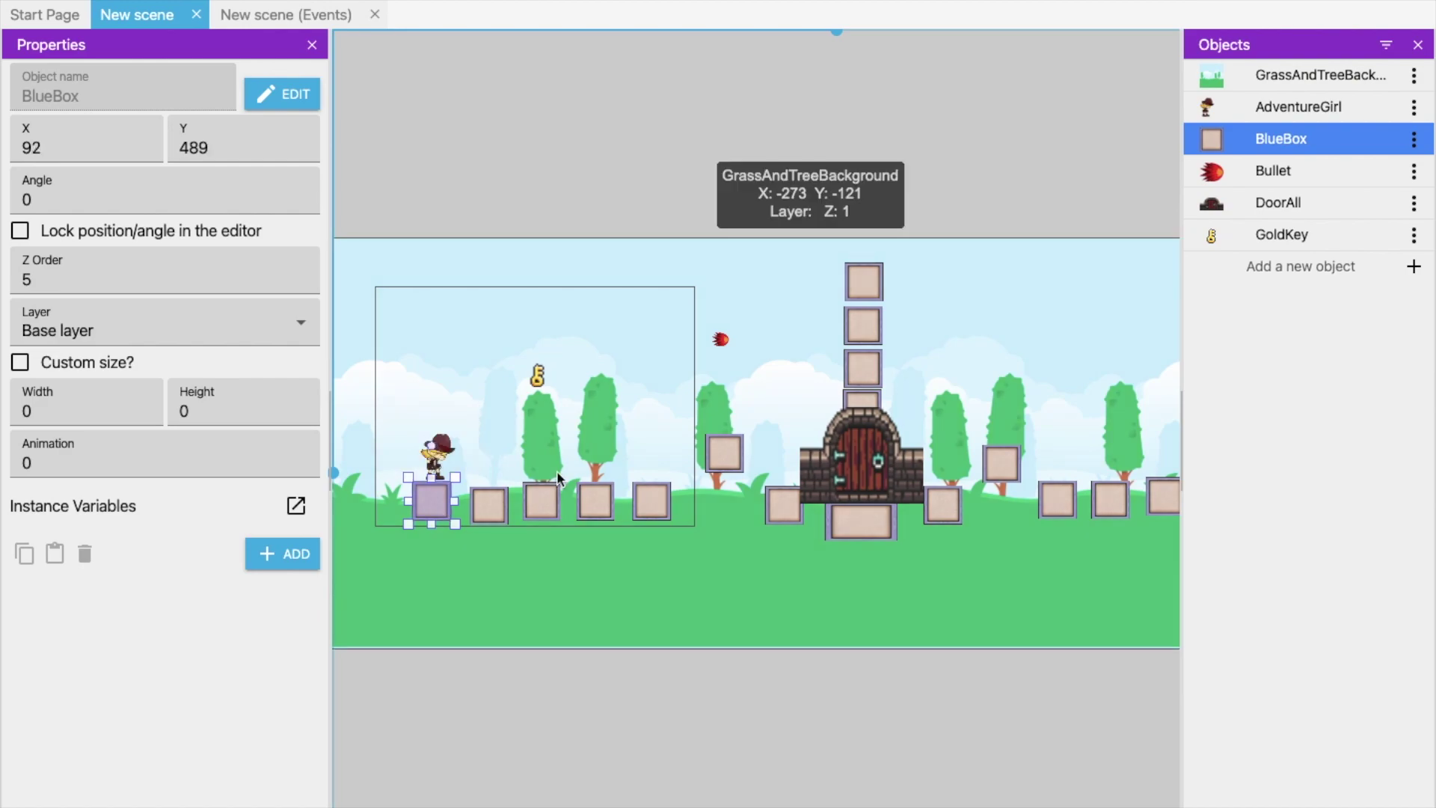
drag(552, 496, 552, 501)
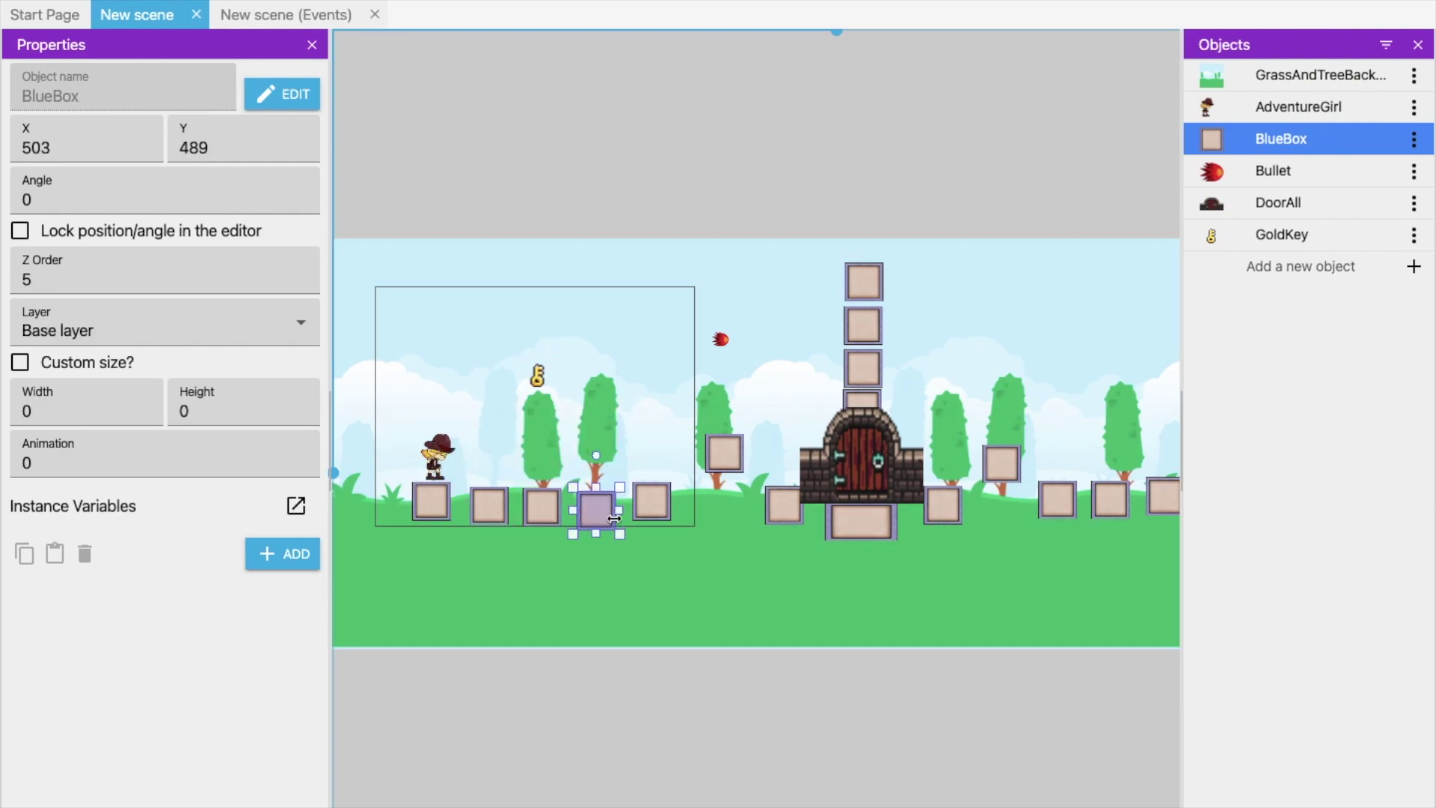
click(667, 512)
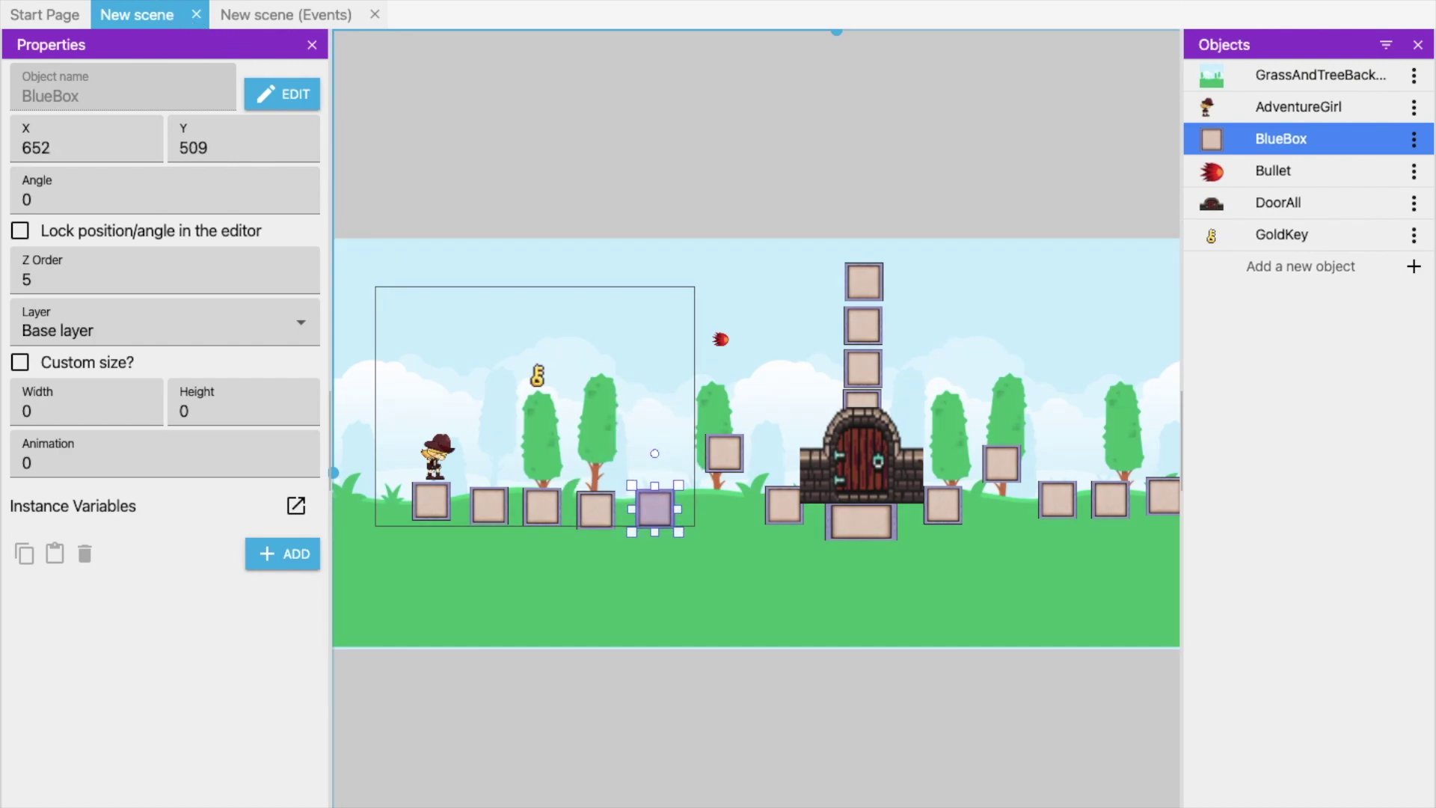
Preview the scene and run AdventureGirl over the boxes to the door without collecting the key, testing whether it blocks her
click(122, 9)
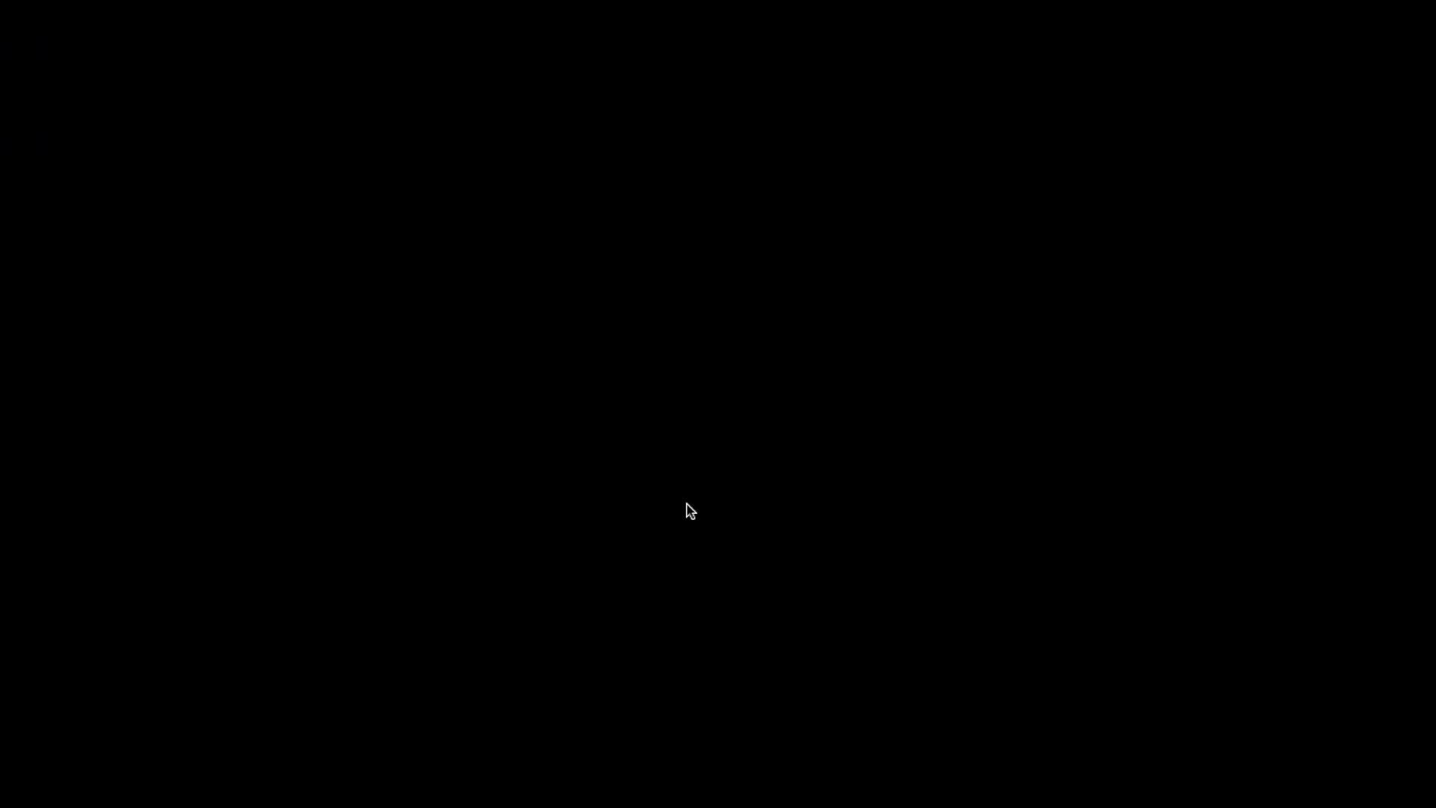
key(Right)
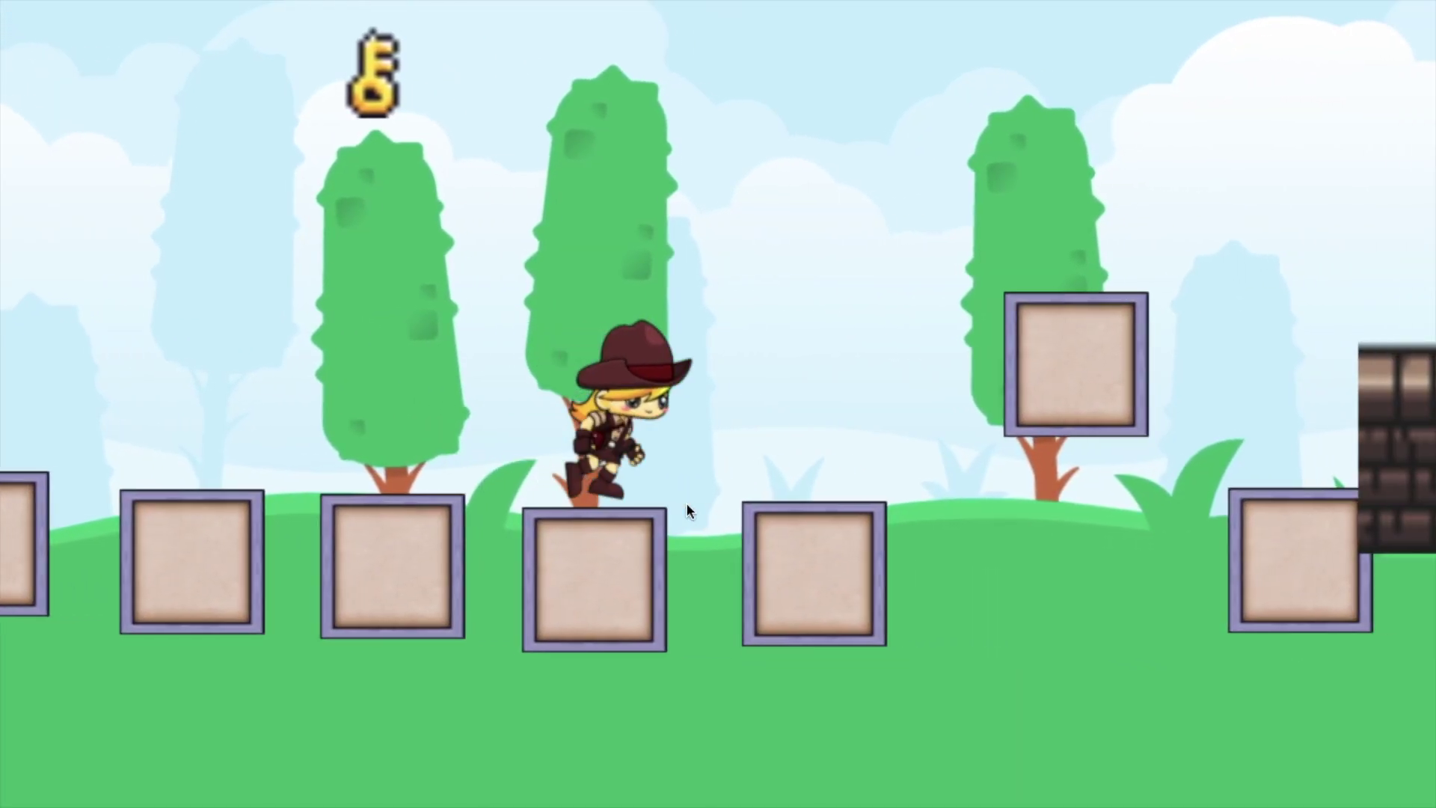
key(Up)
key(Up)
key(Right)
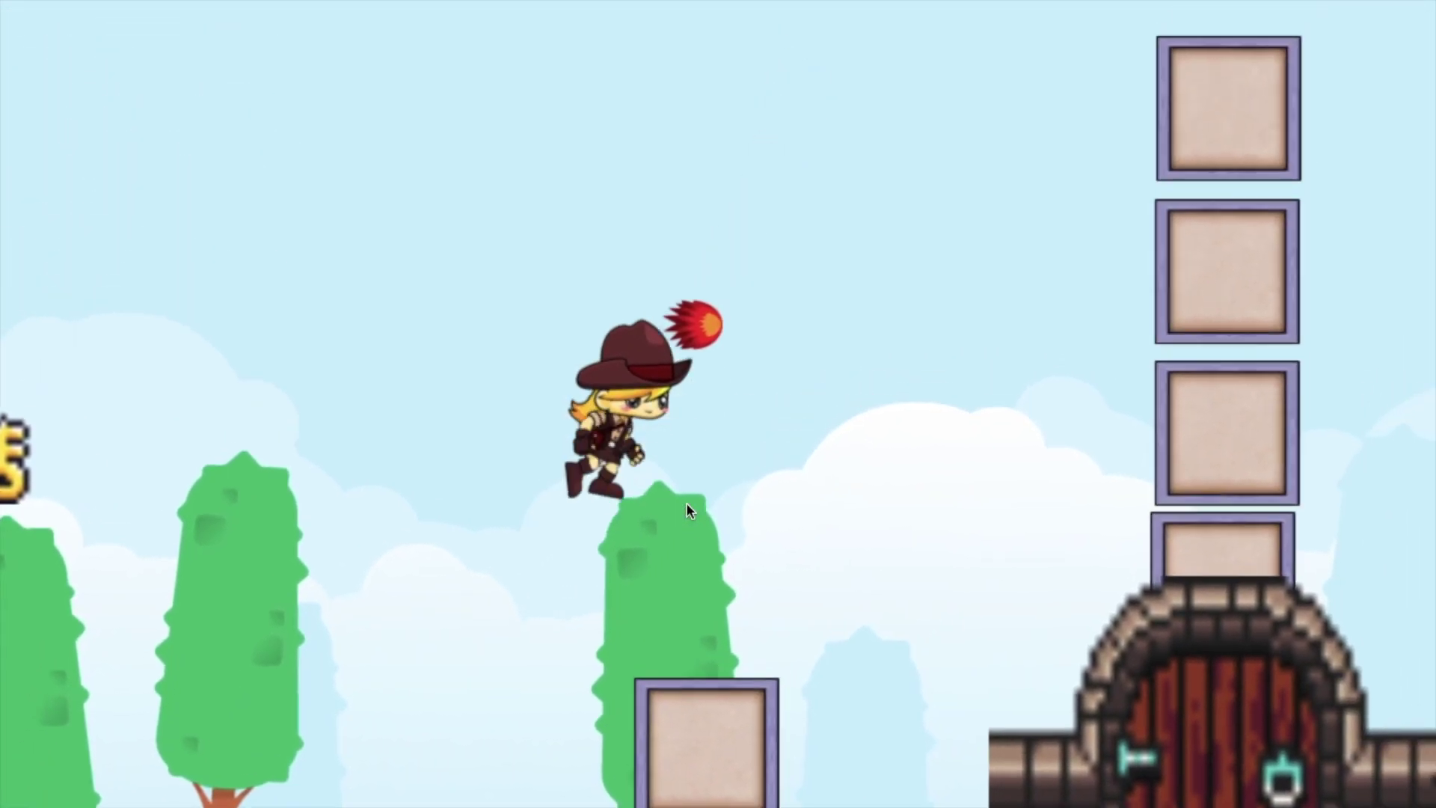
key(Up)
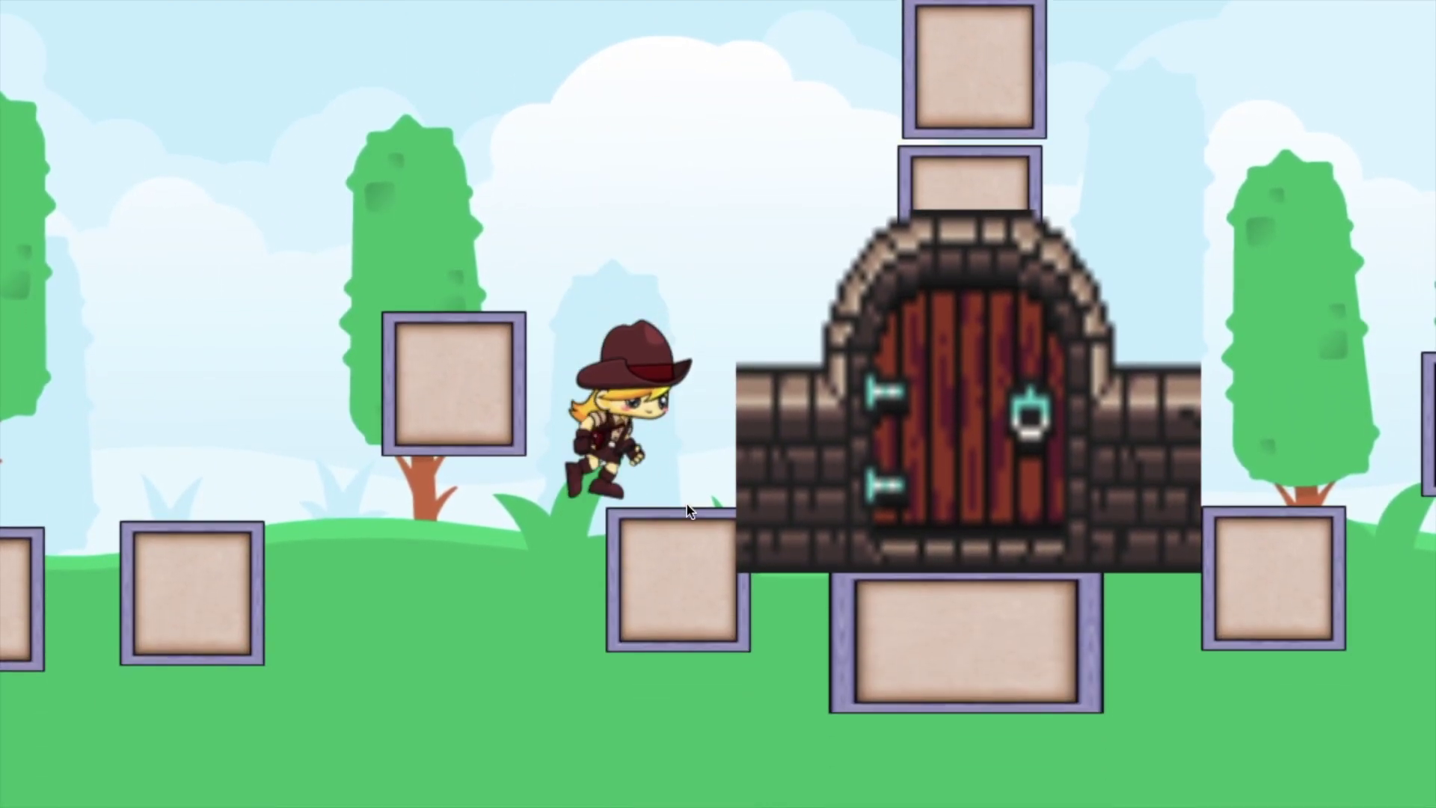
key(Up)
key(Up)
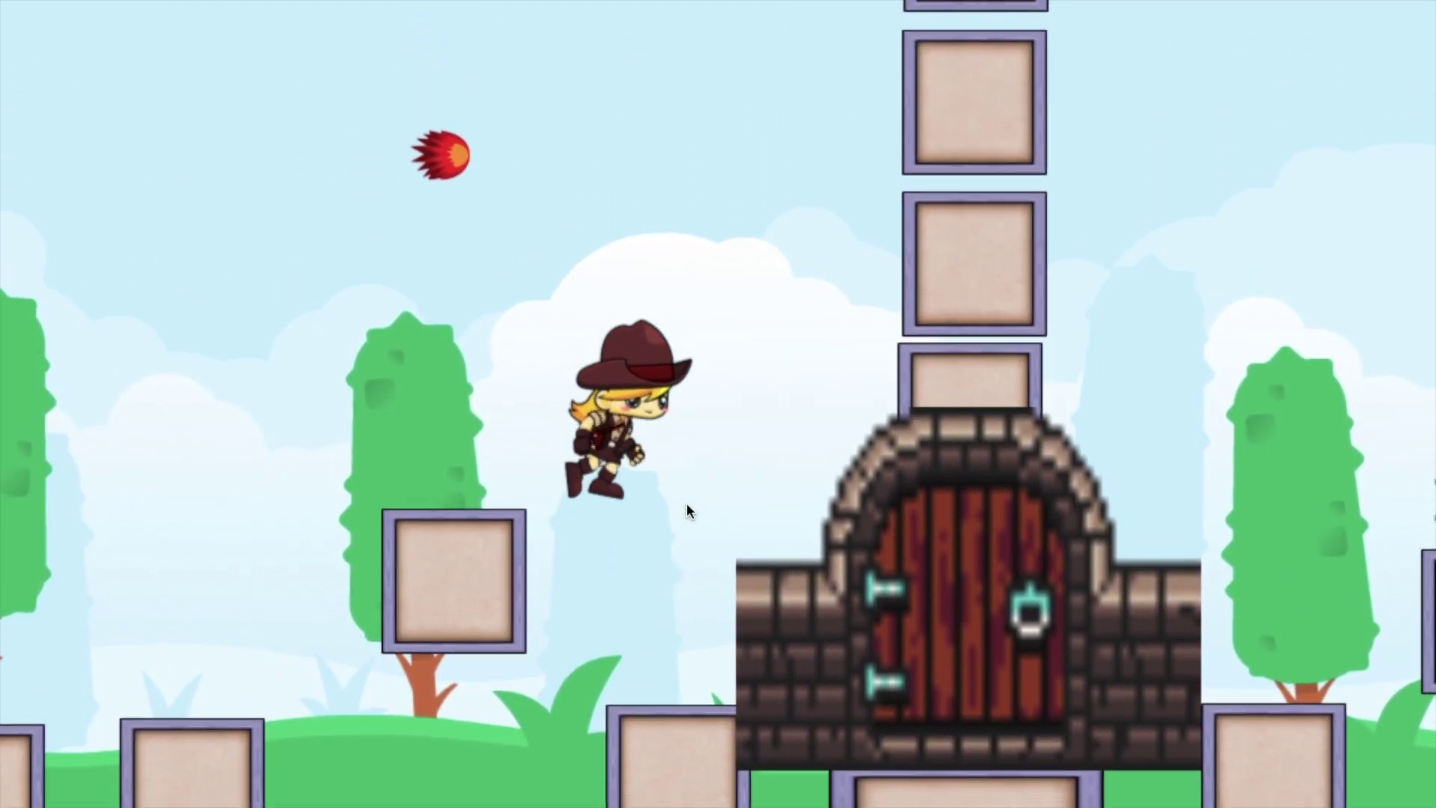
key(Up)
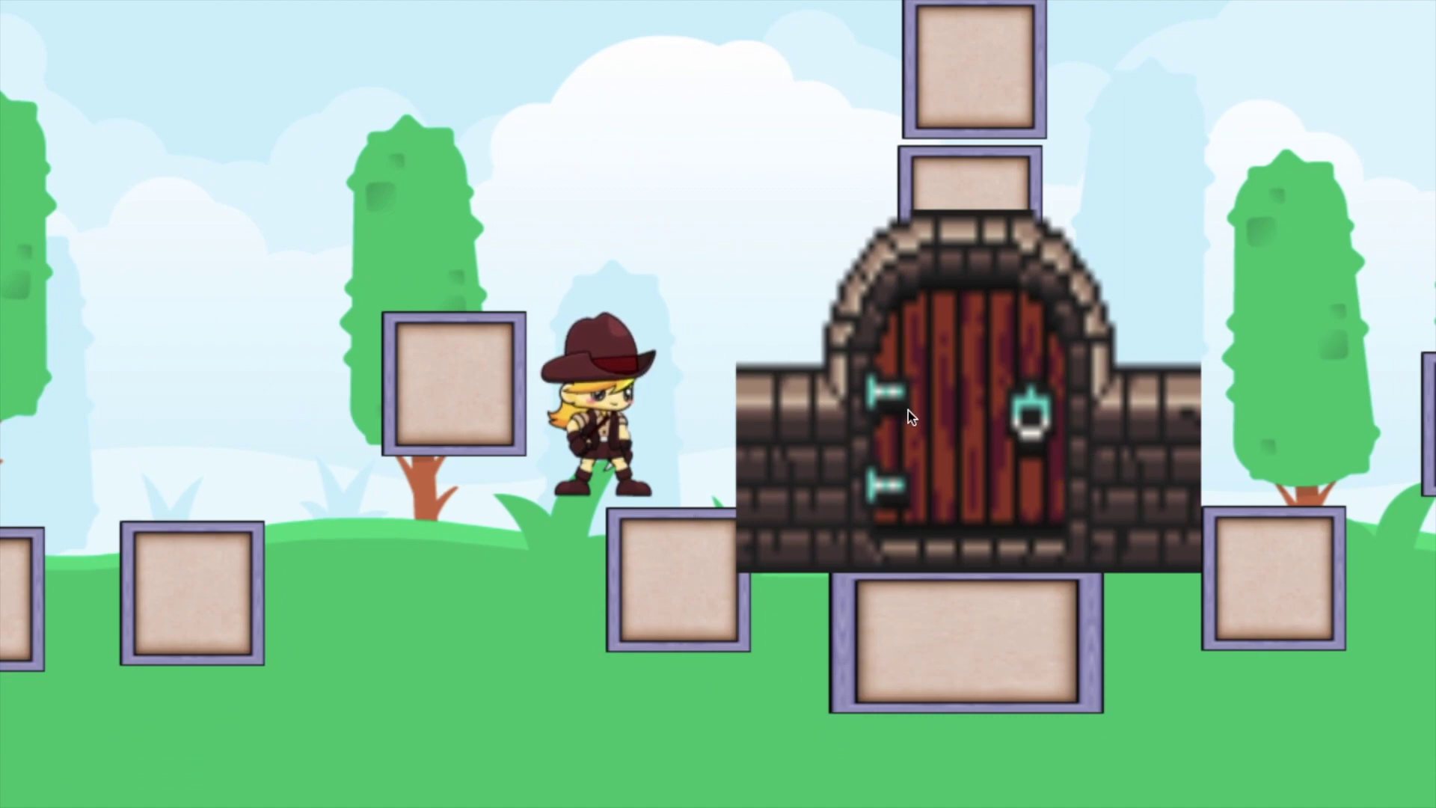
Run and jump AdventureGirl away from the door, back across the boxes to the area beneath the gold key
key(Left)
key(Up)
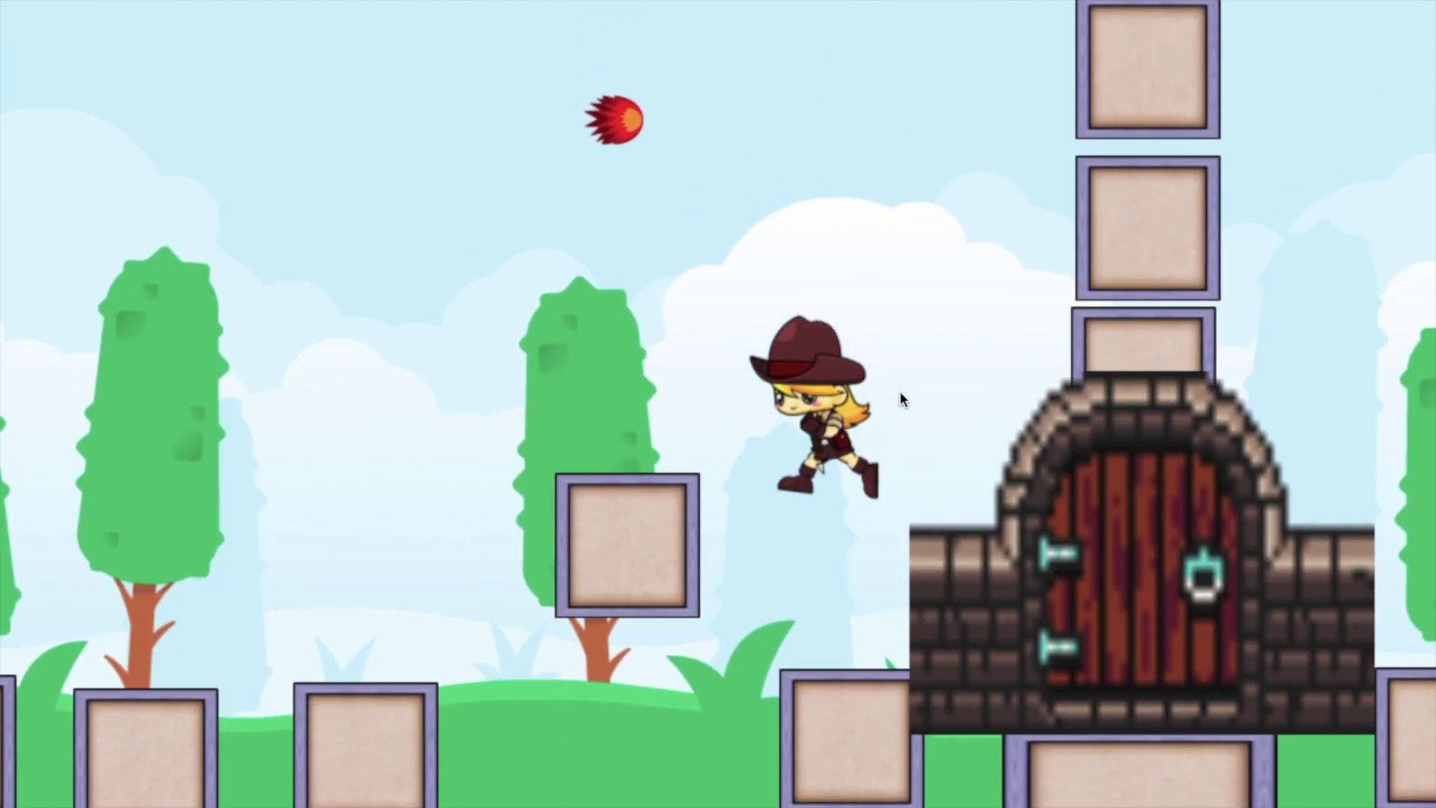
key(Left)
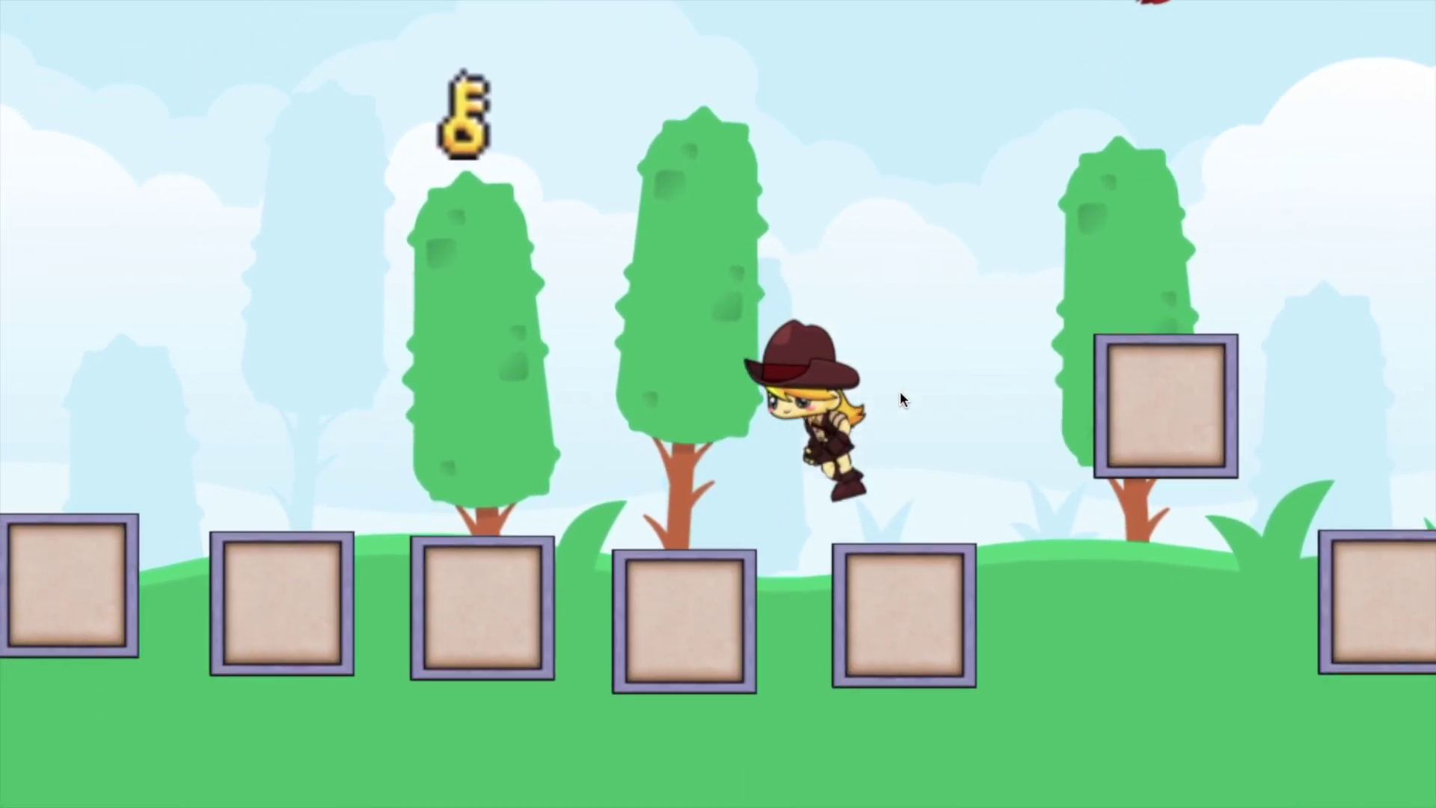
key(Up)
key(Left)
Position AdventureGirl on the third box and jump up into the gold key to trigger the door's deactivation
key(Up)
key(Up)
key(Right)
key(Up)
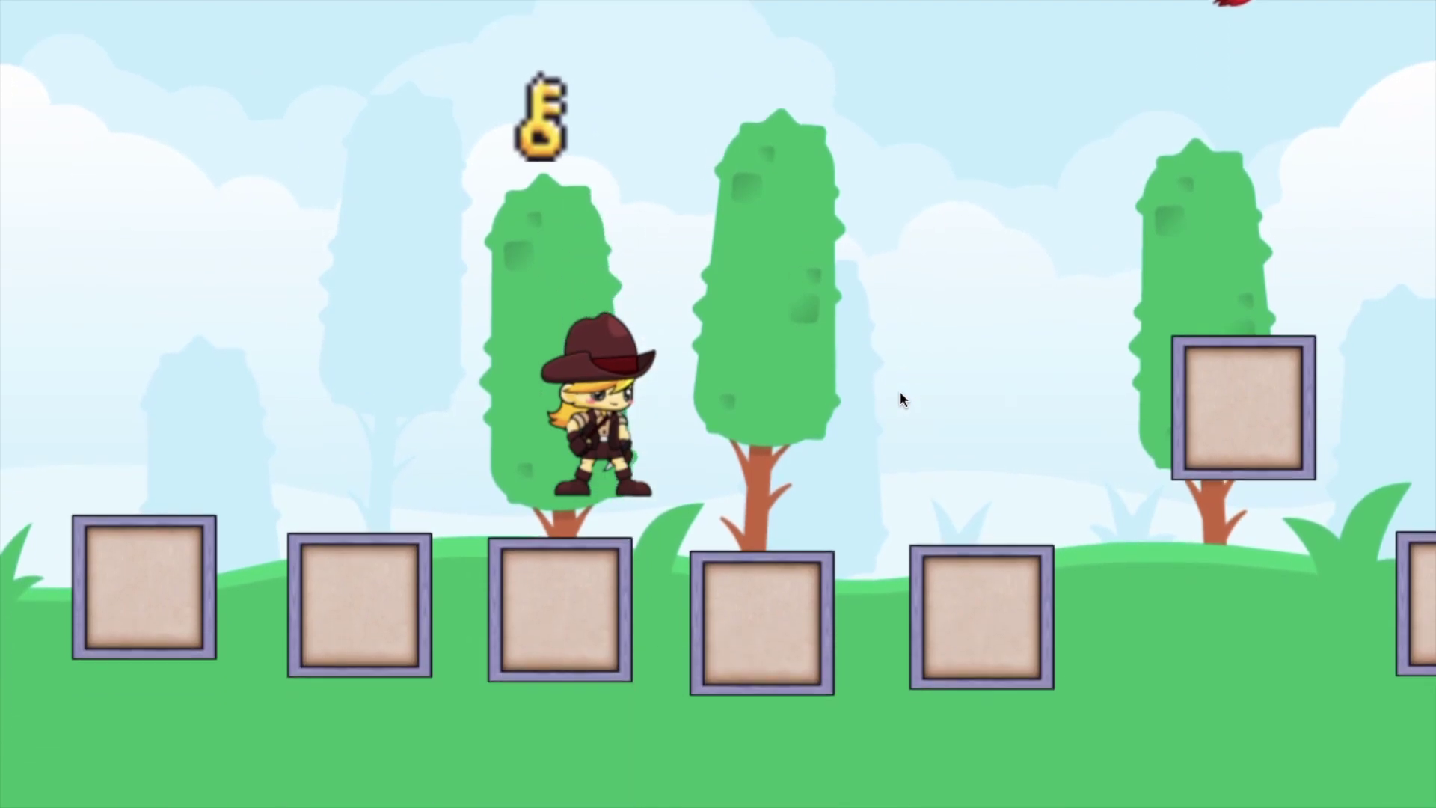
key(Right)
key(Left)
key(Up)
key(Up)
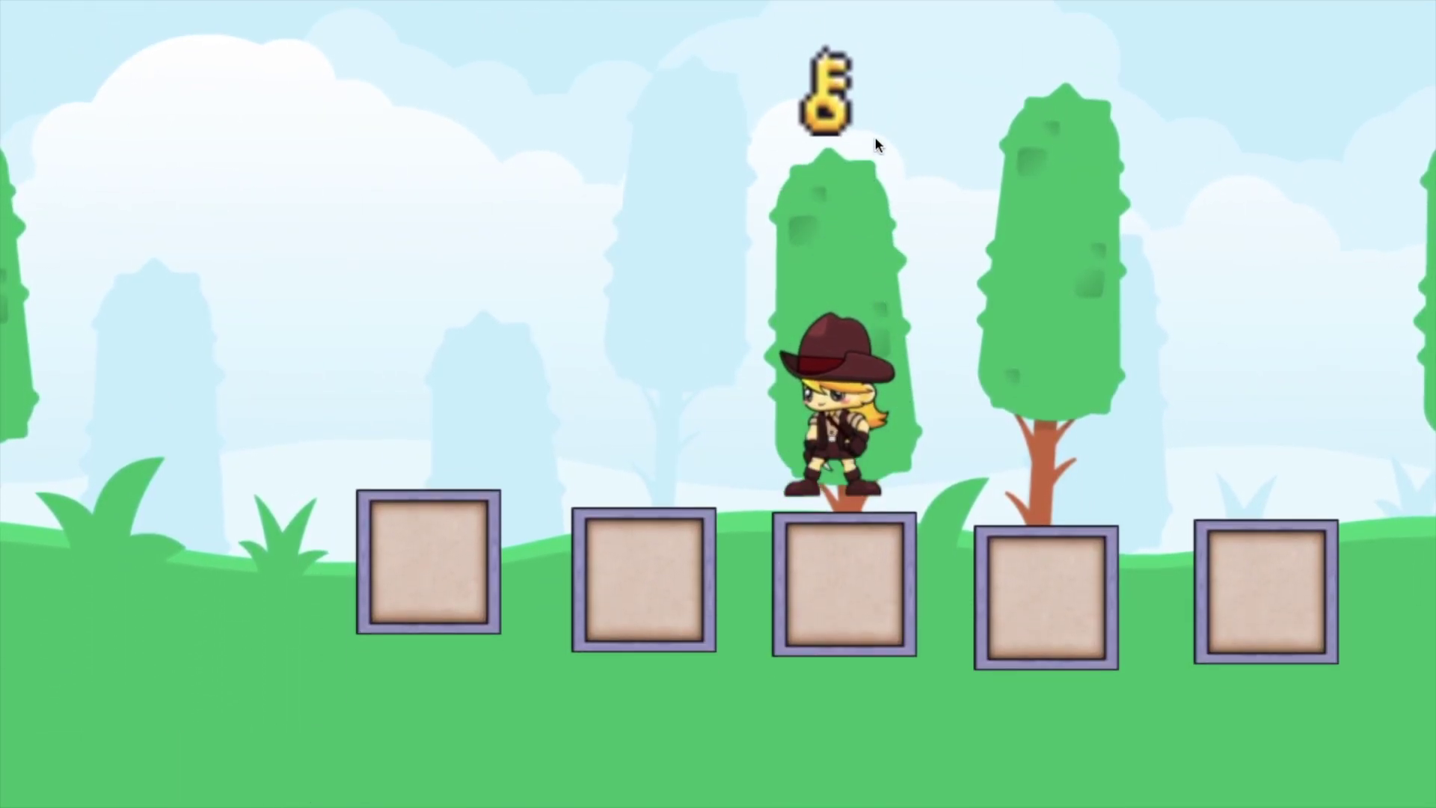
Run and jump AdventureGirl back to the door, pass through it to the boxes beyond, and fire a bullet
key(Right)
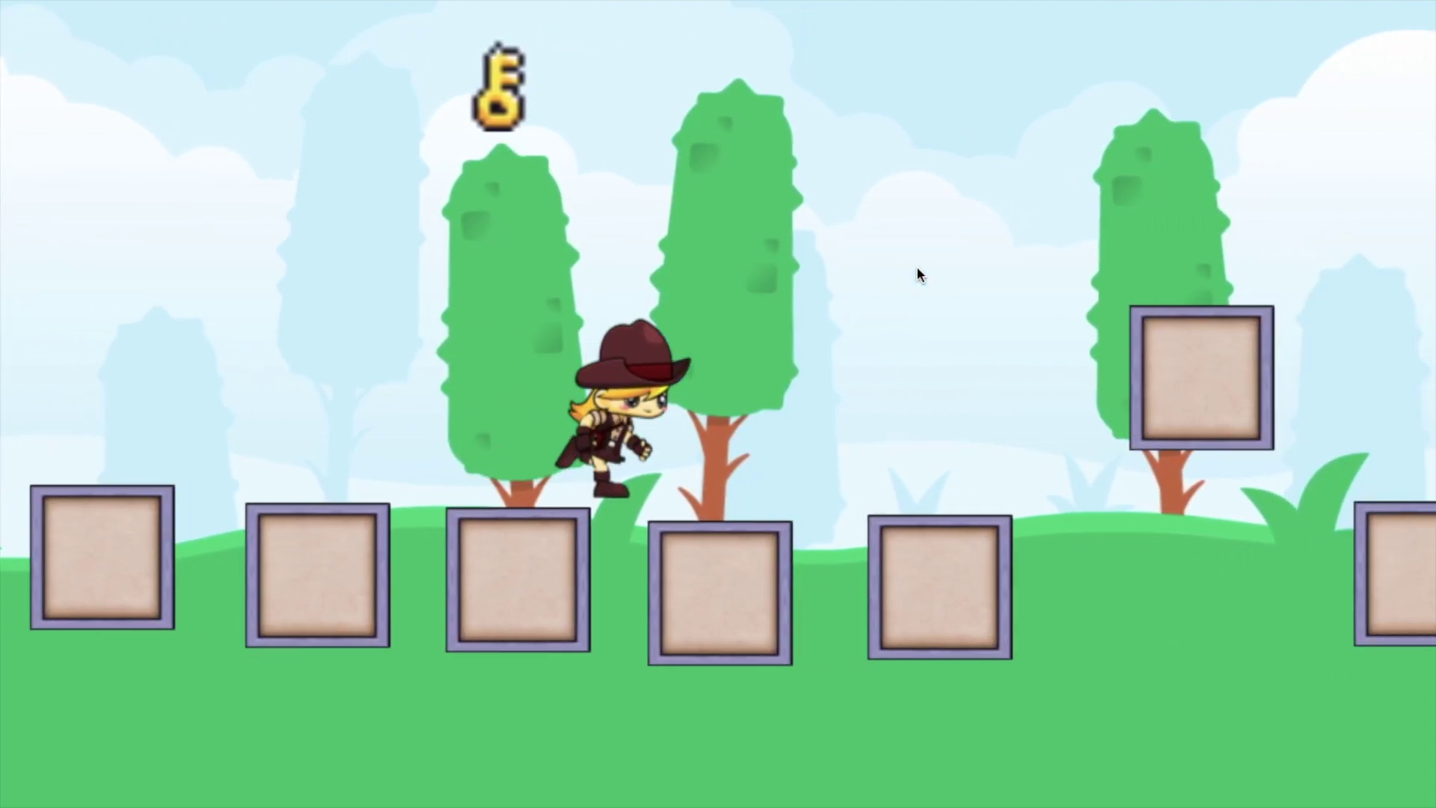
key(Up)
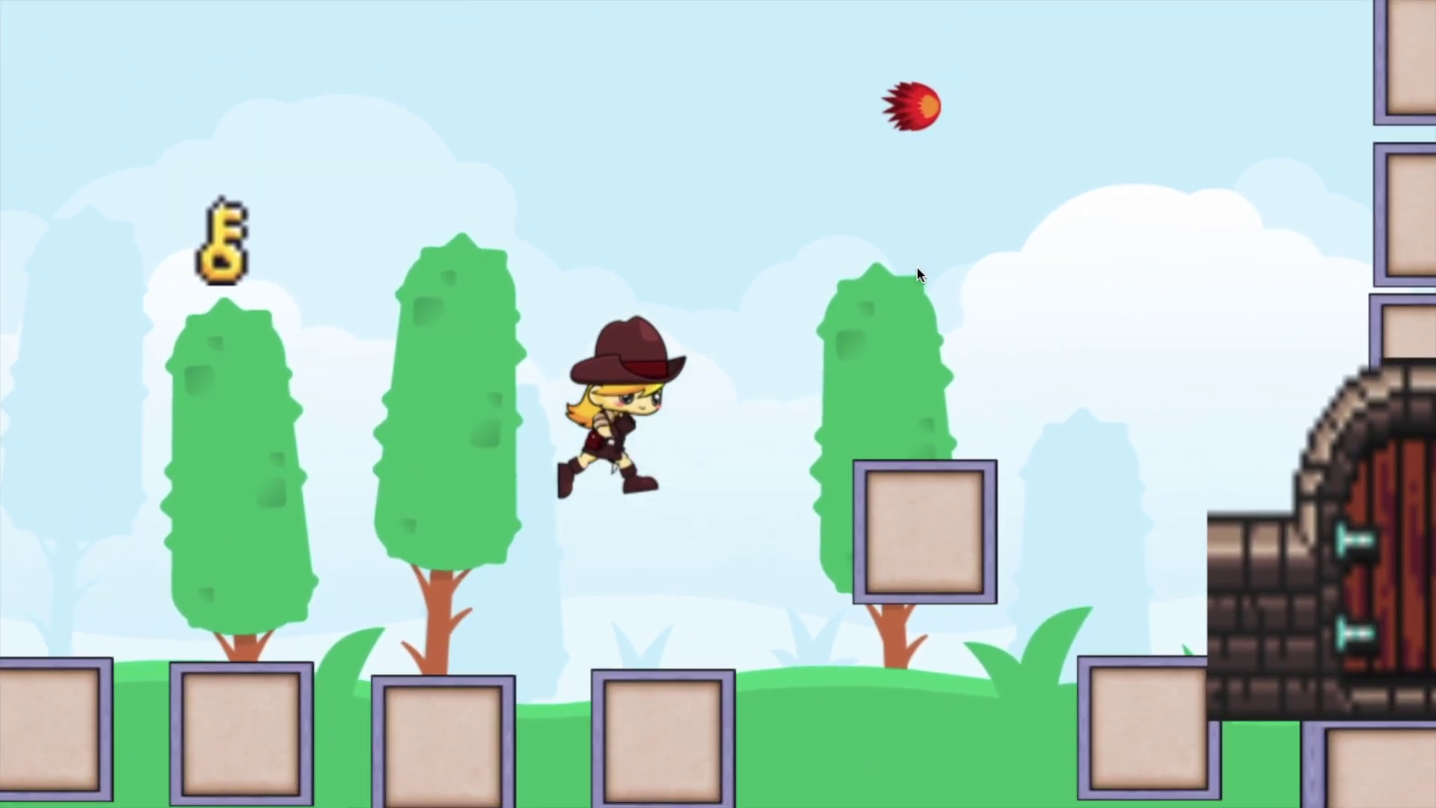
key(Up)
key(Up)
key(Right)
key(Right)
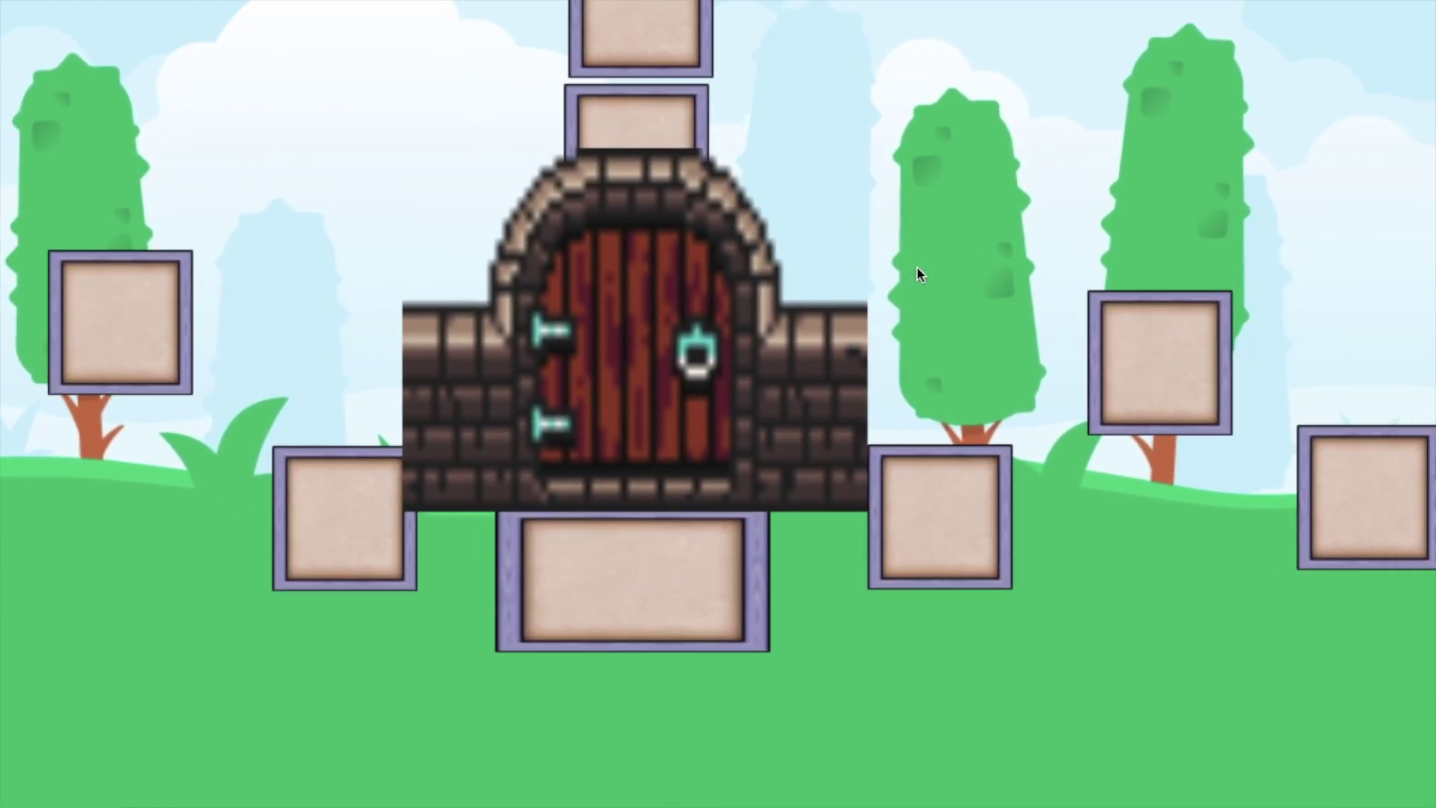
key(Up)
key(Up)
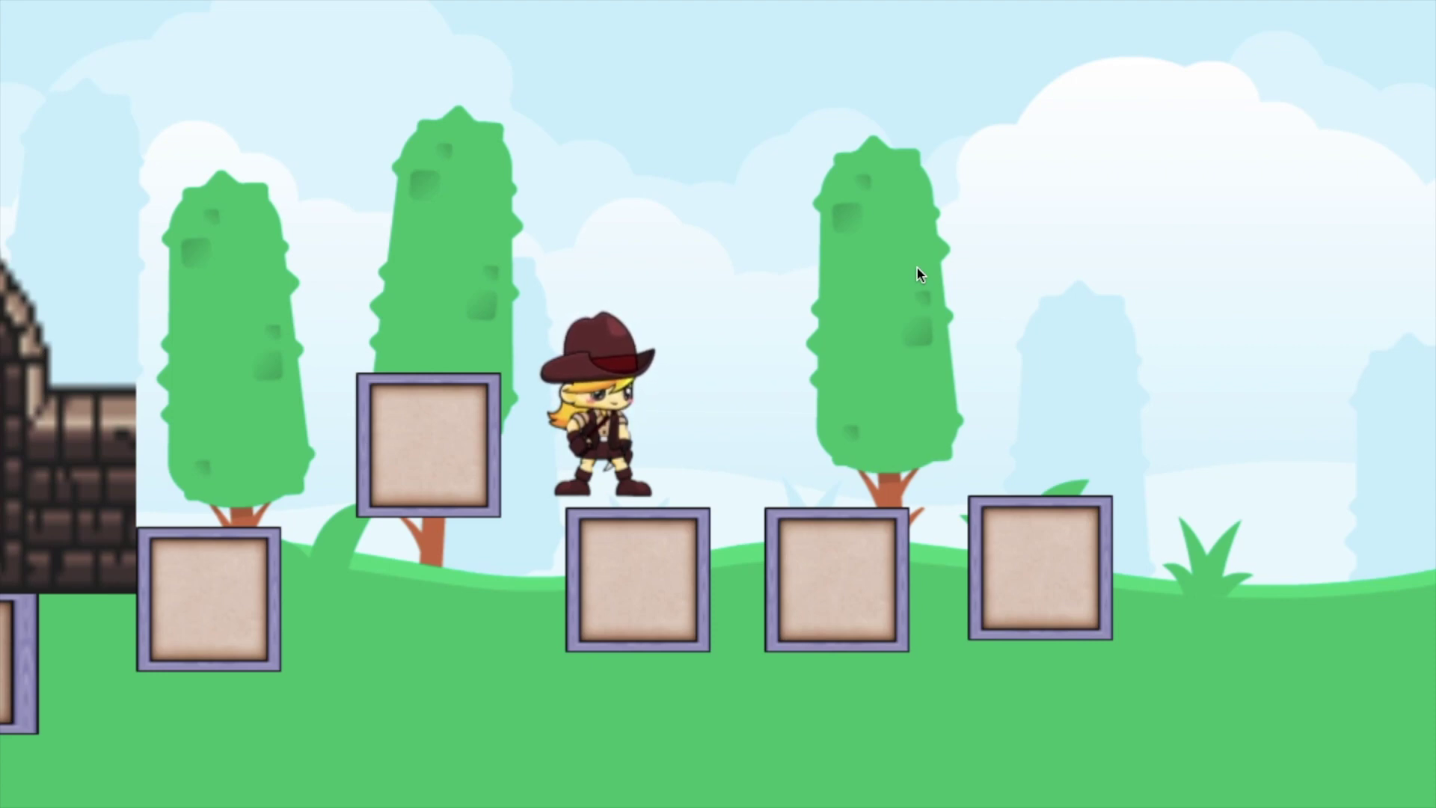
key(Up)
key(space)
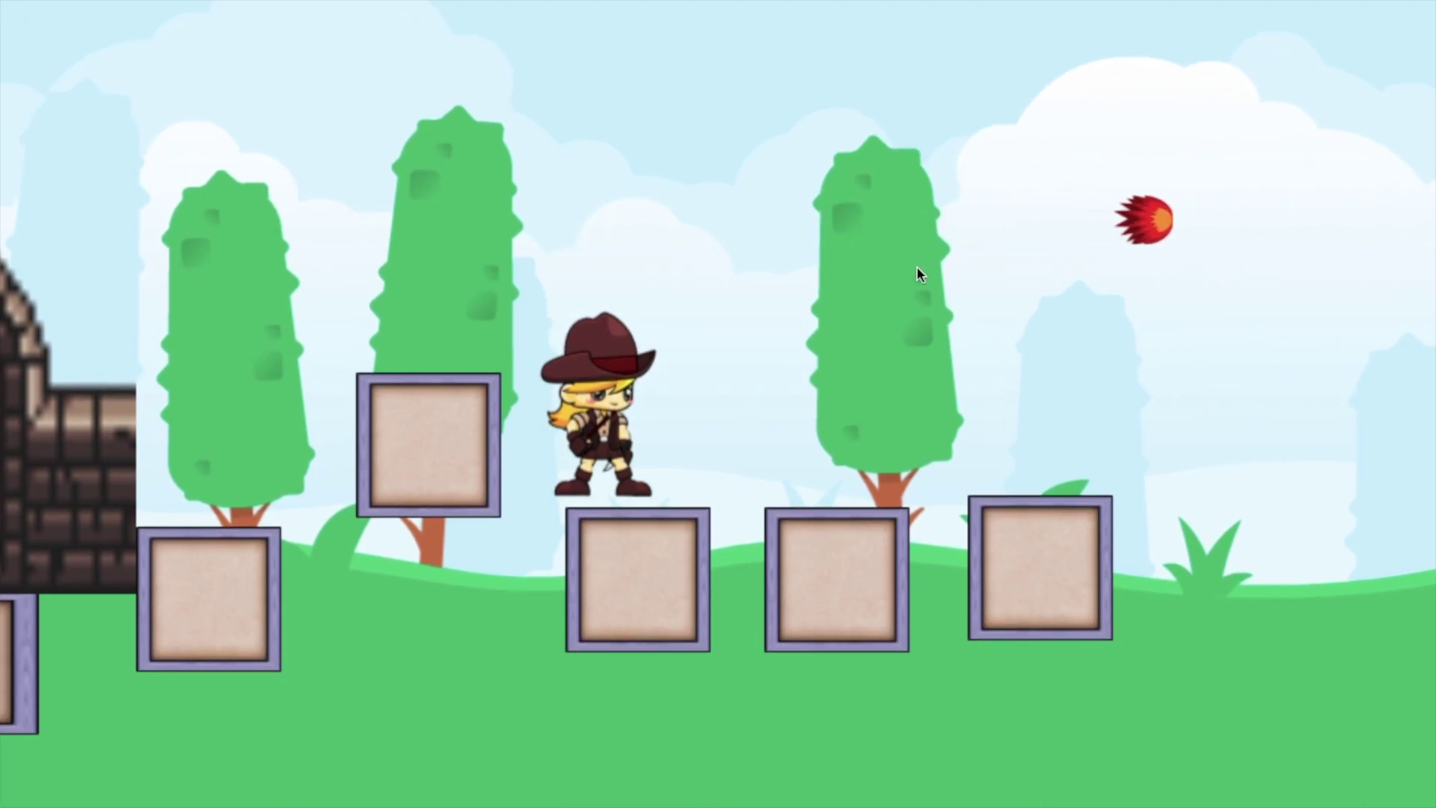